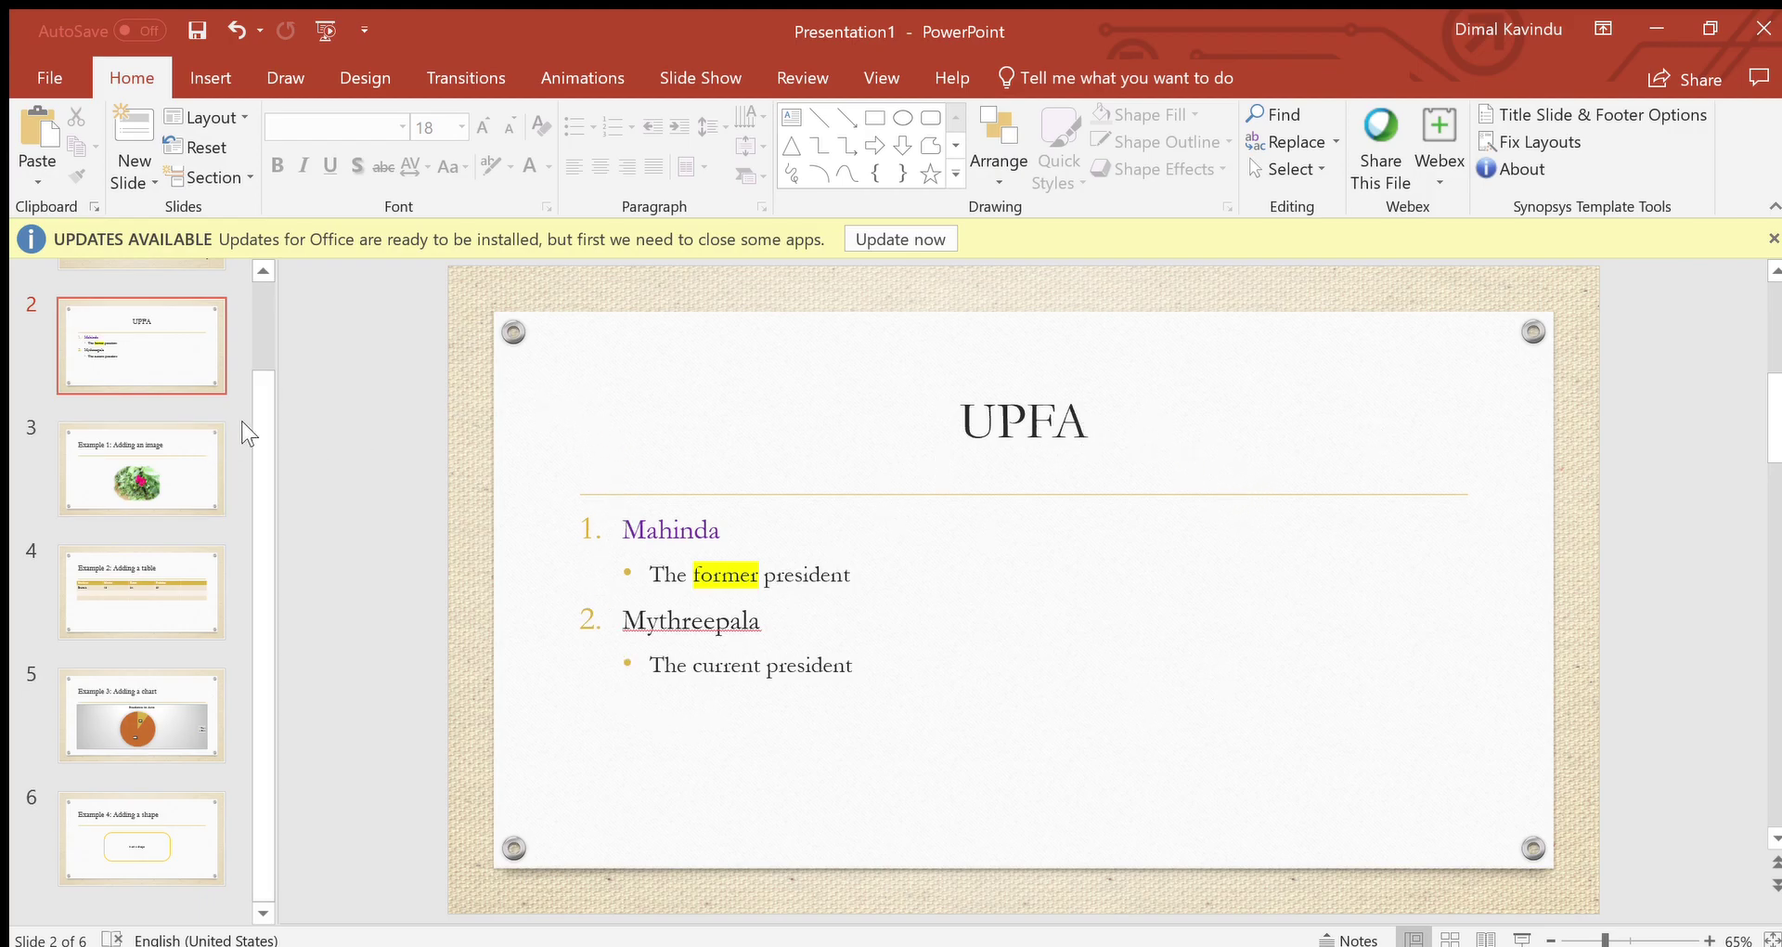
Step: Scroll through the deck to view slide 6, the Adding a shape example
scroll(251, 410, up, 3)
scroll(252, 546, down, 3)
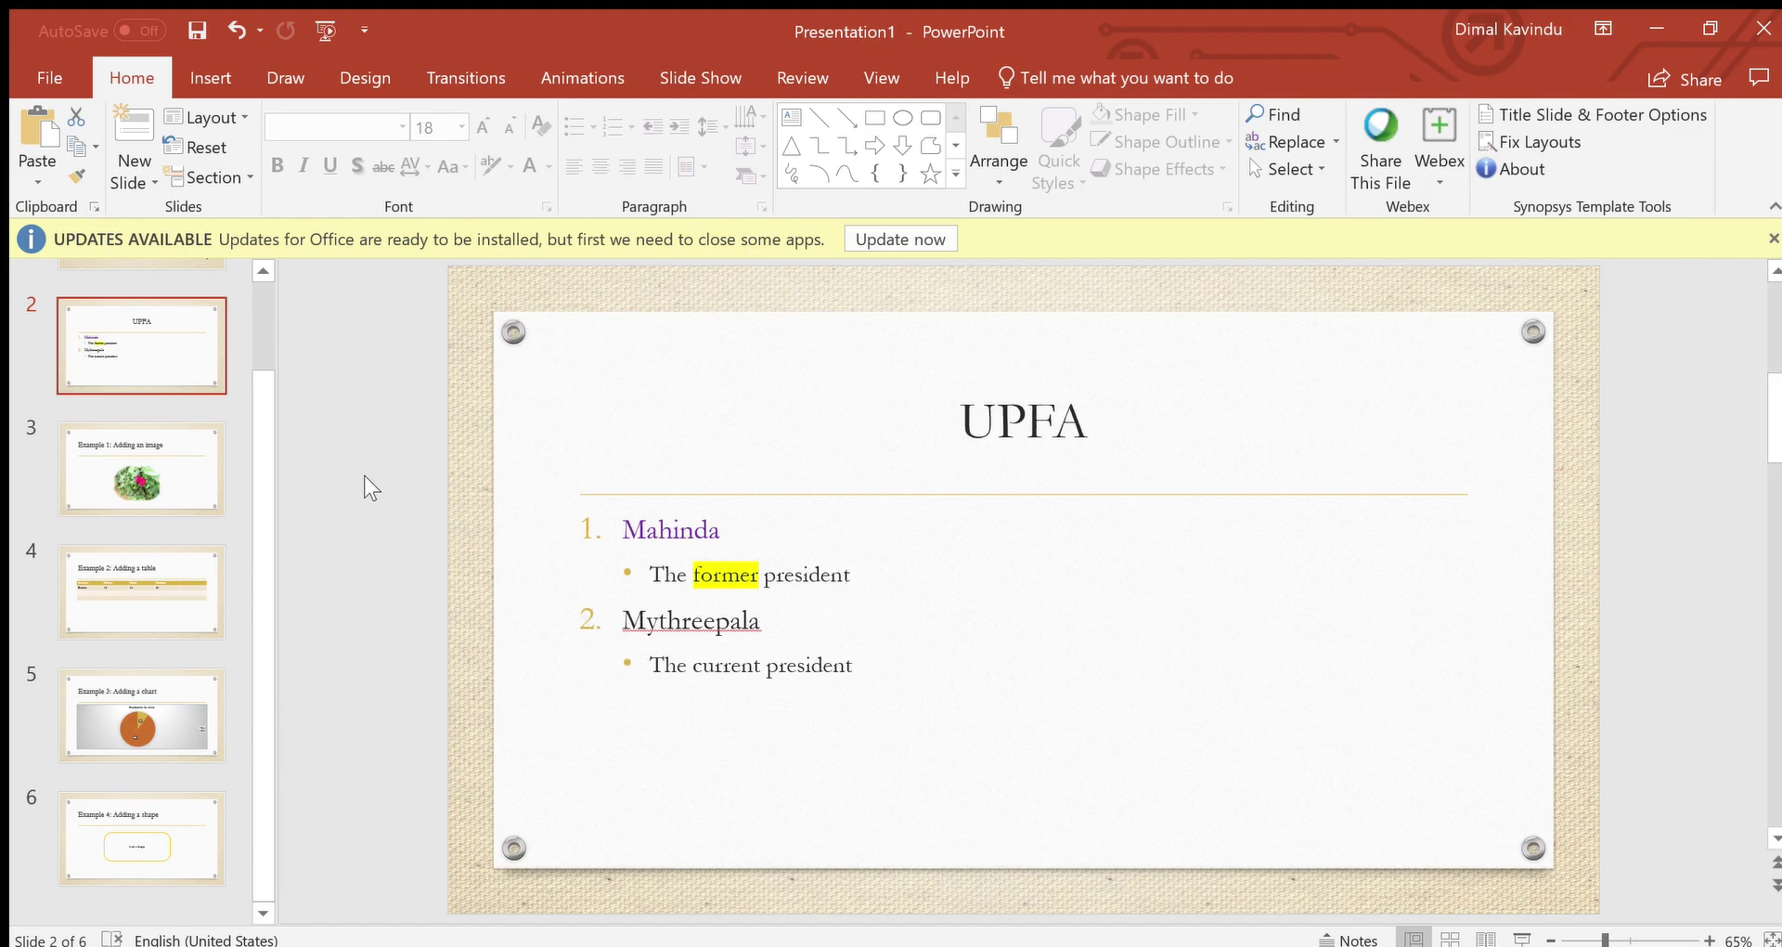
click(140, 800)
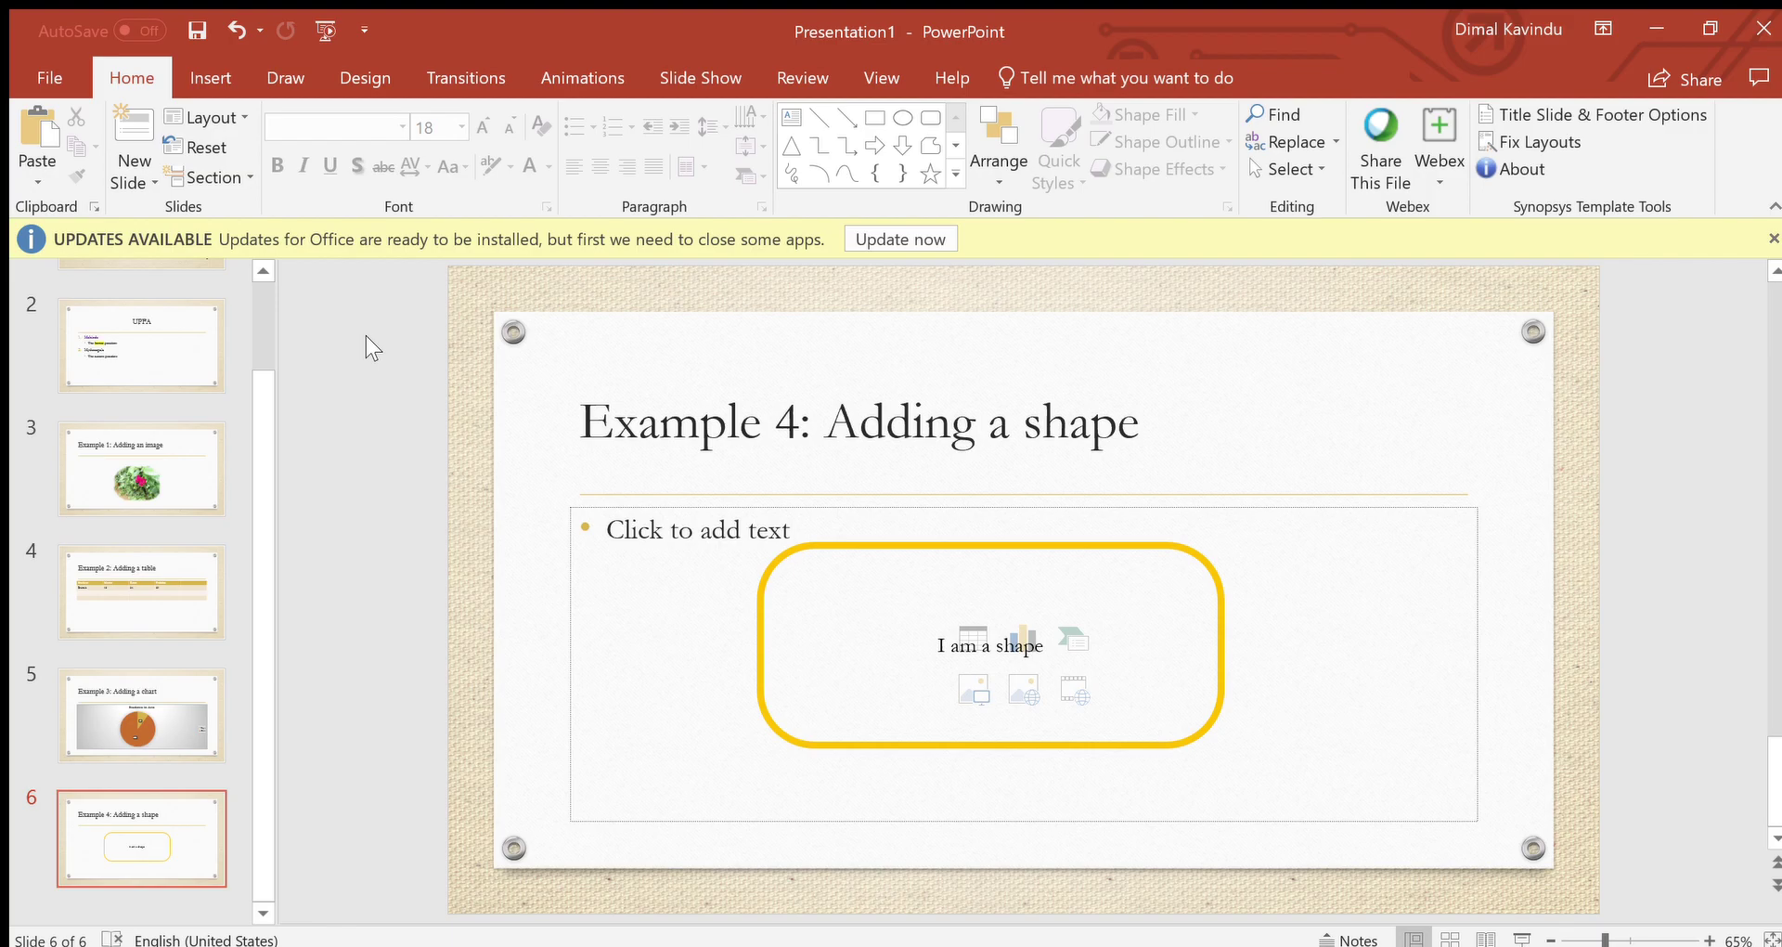
Step: Return to slide 1, the SRI LANKA title slide with subtitle 'Politics'
click(149, 352)
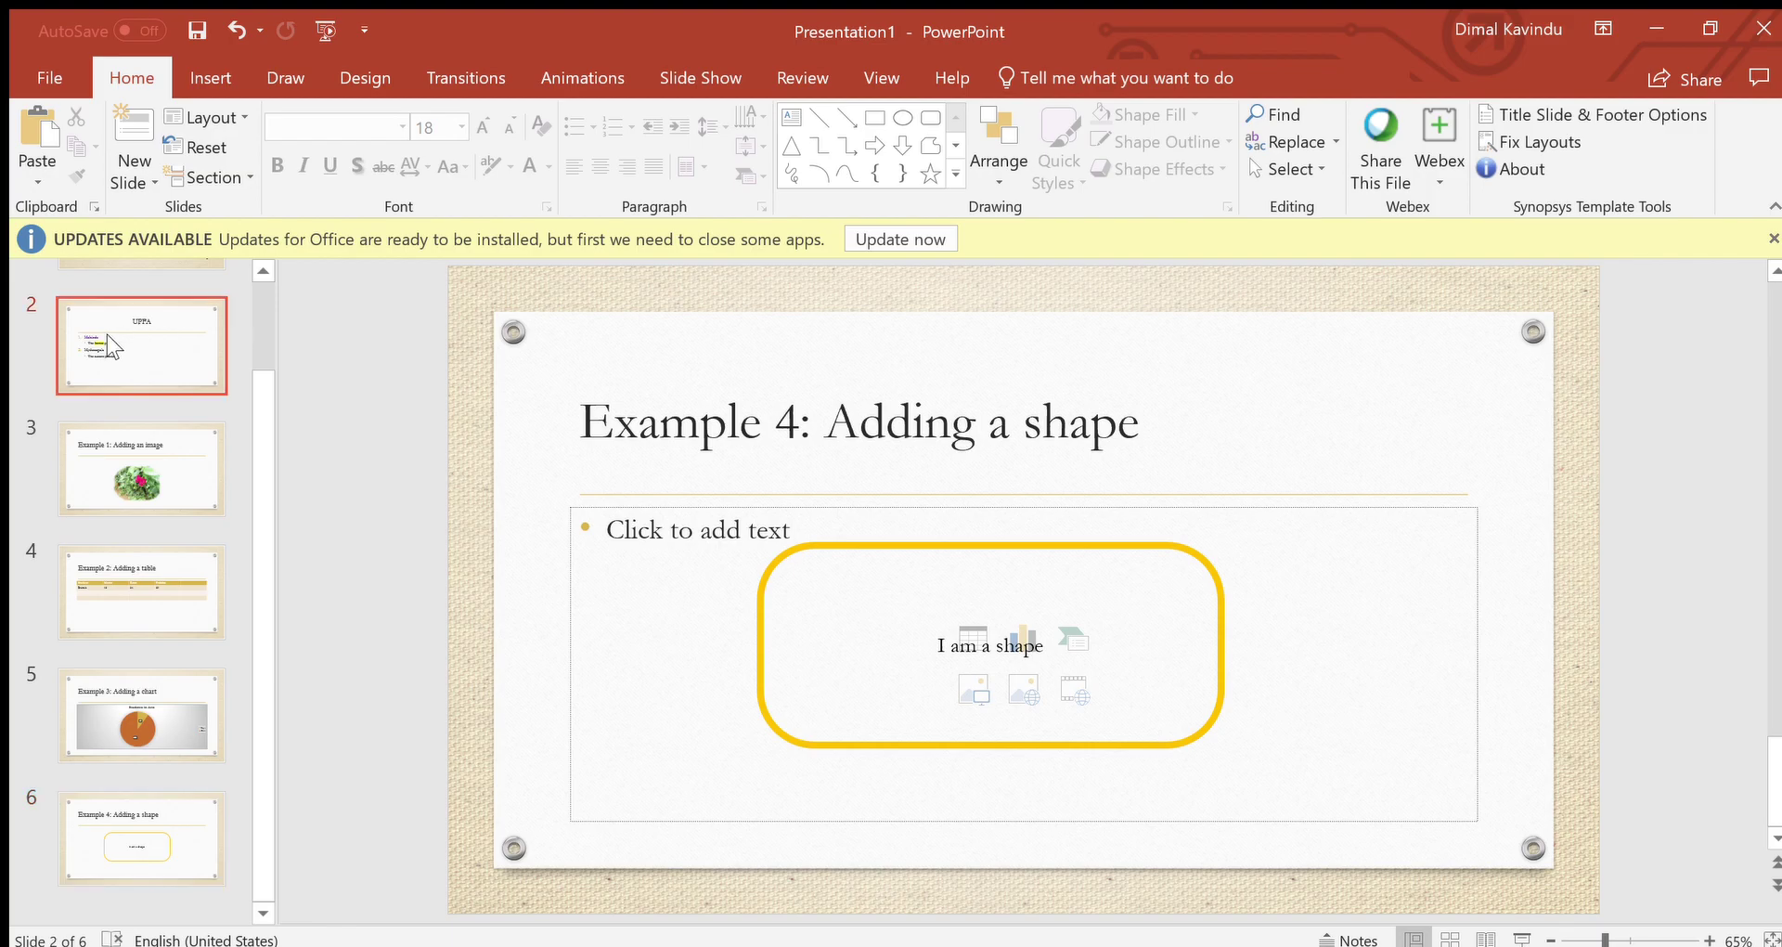
scroll(213, 400, up, 1)
scroll(213, 401, up, 1)
click(143, 348)
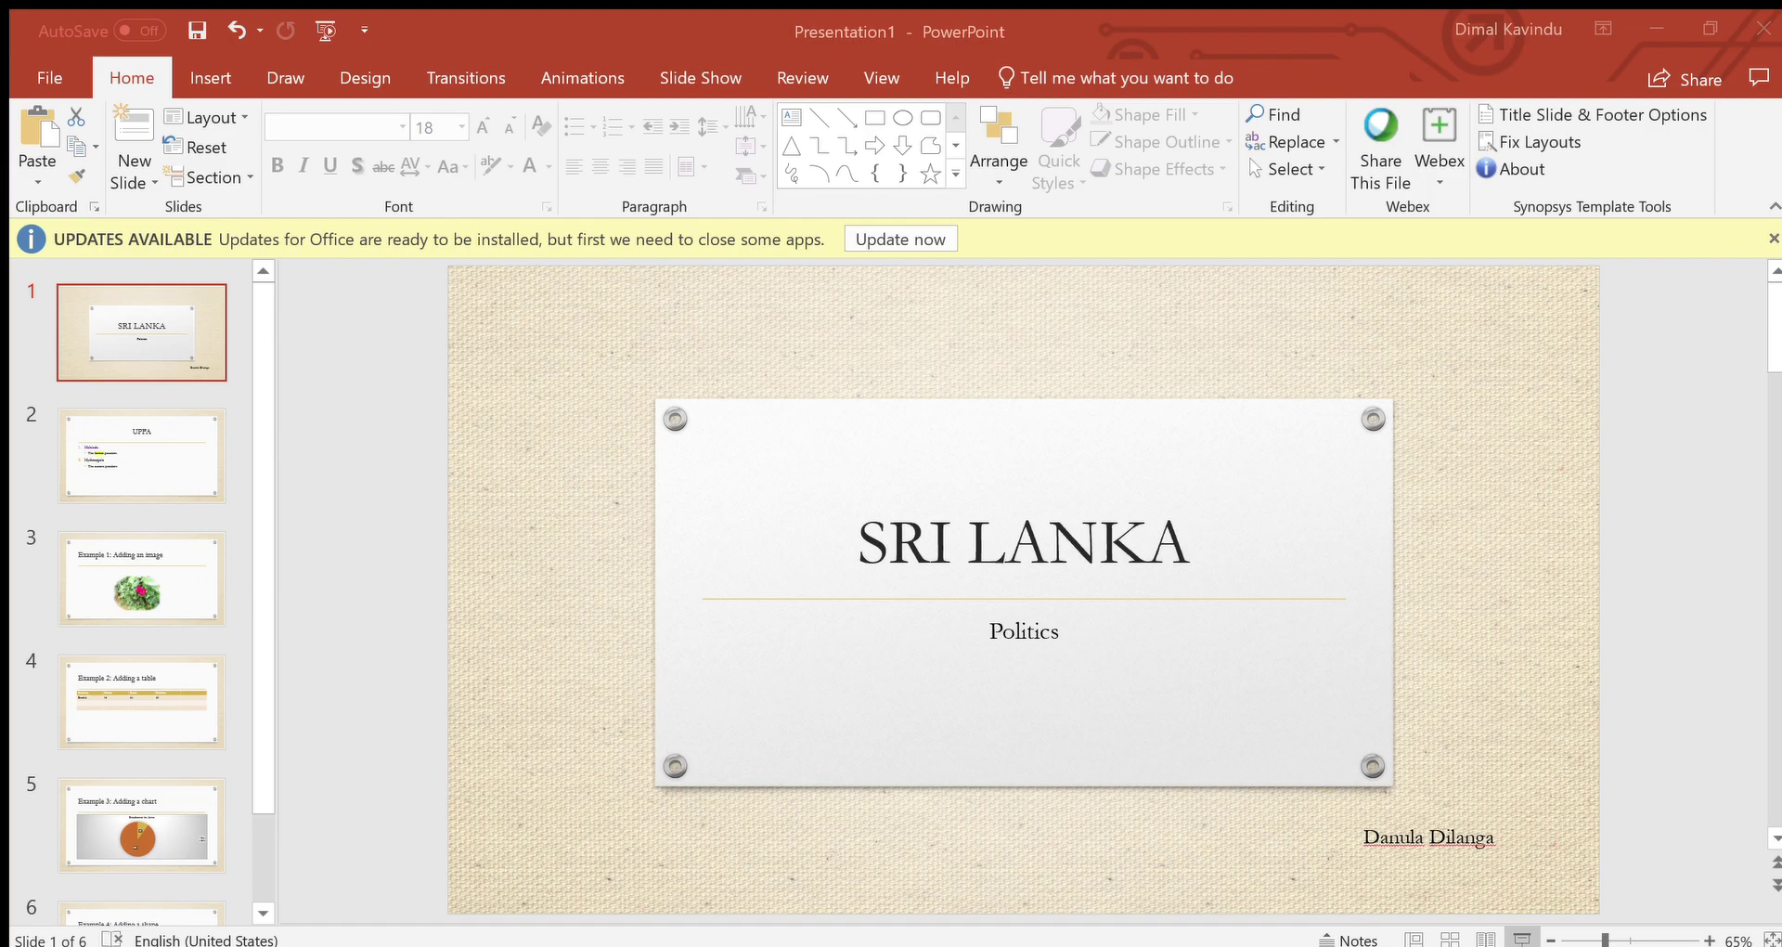
key(Down)
key(Down)
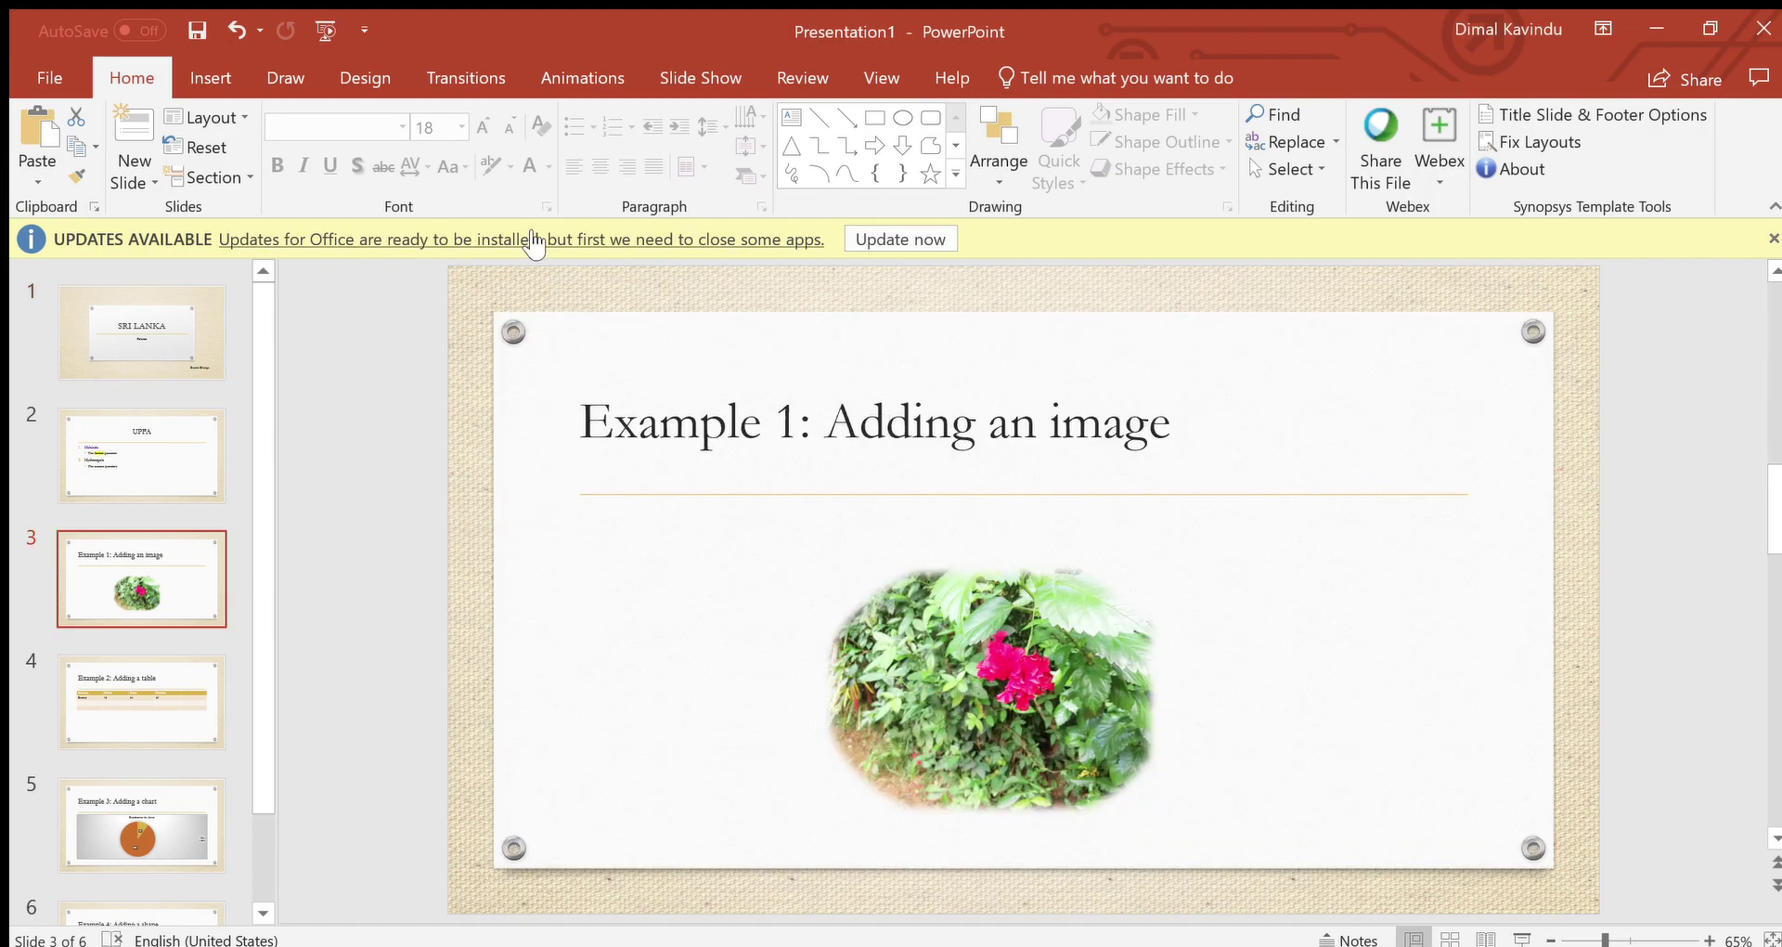
click(195, 344)
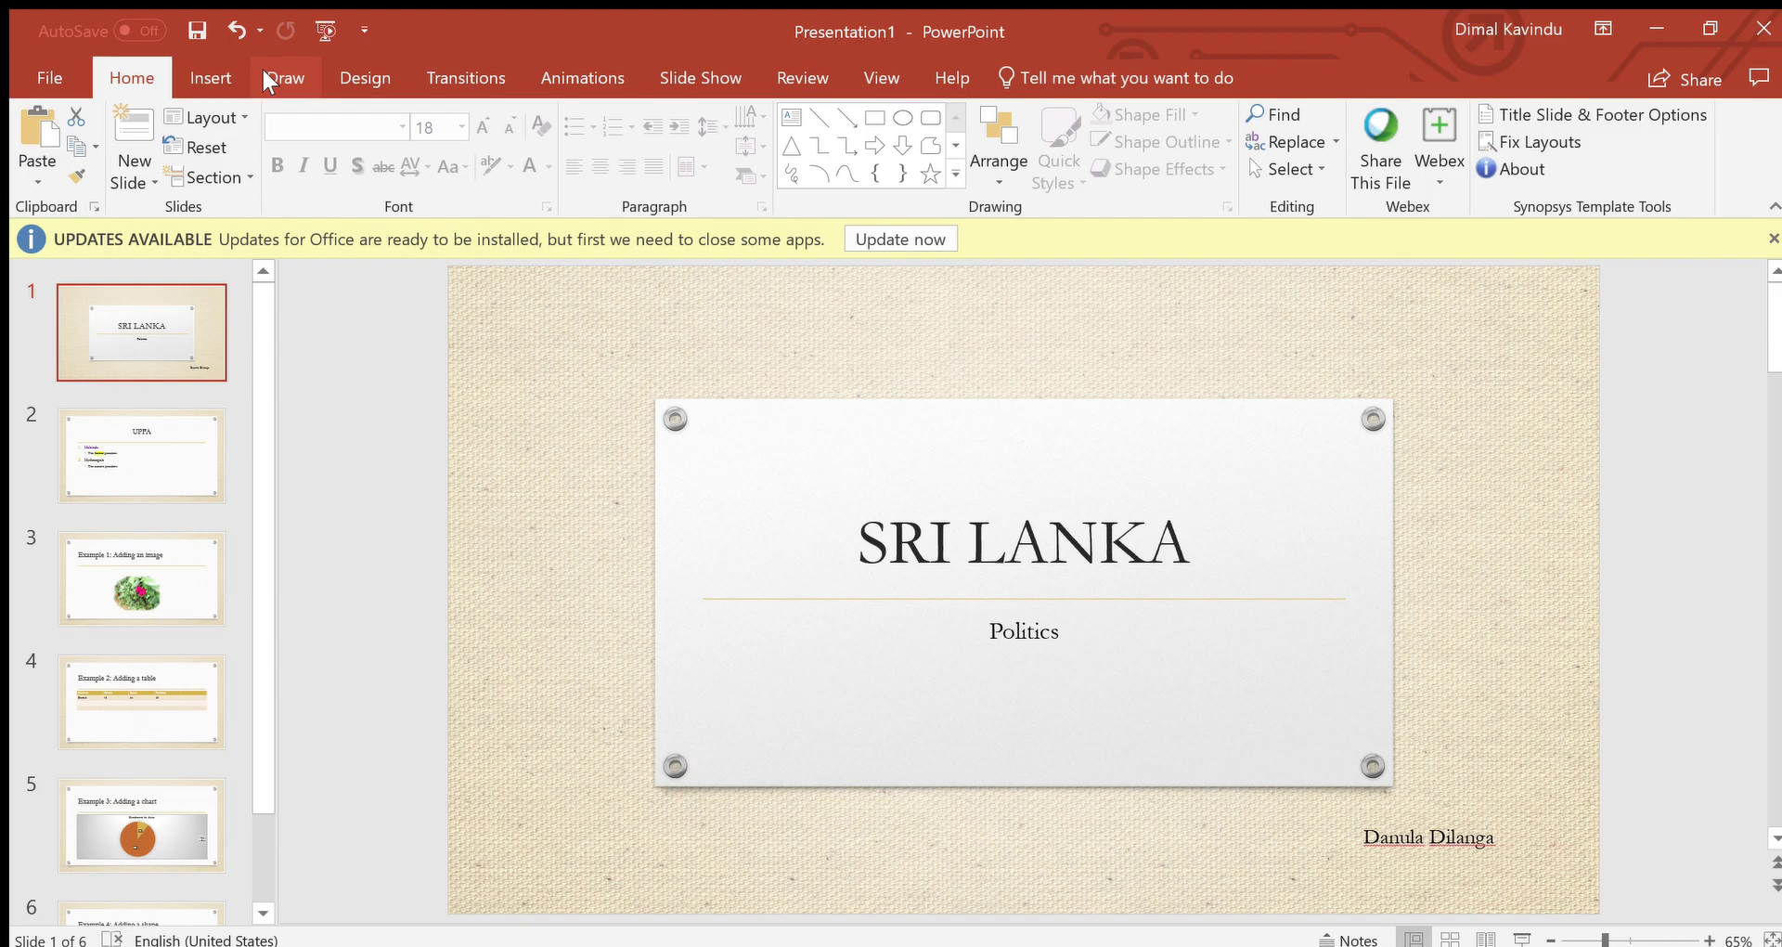
Step: Look through the Draw and Design ribbons, ending on the Transitions choices for the title slide
click(264, 80)
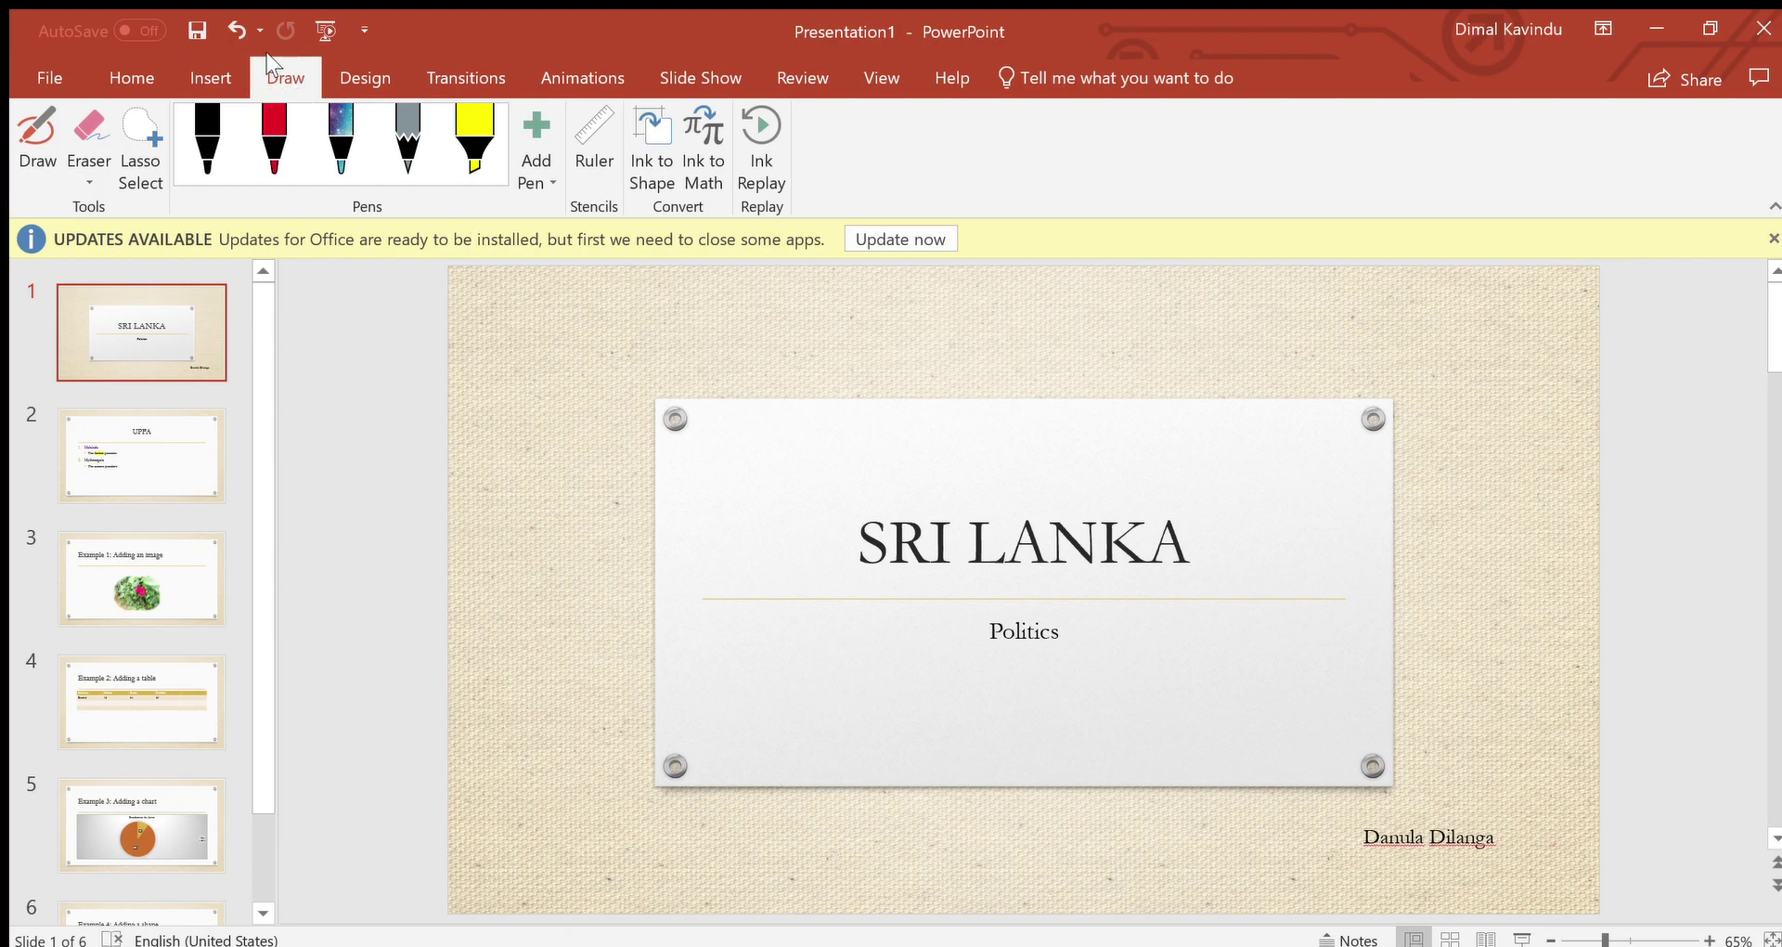
click(353, 74)
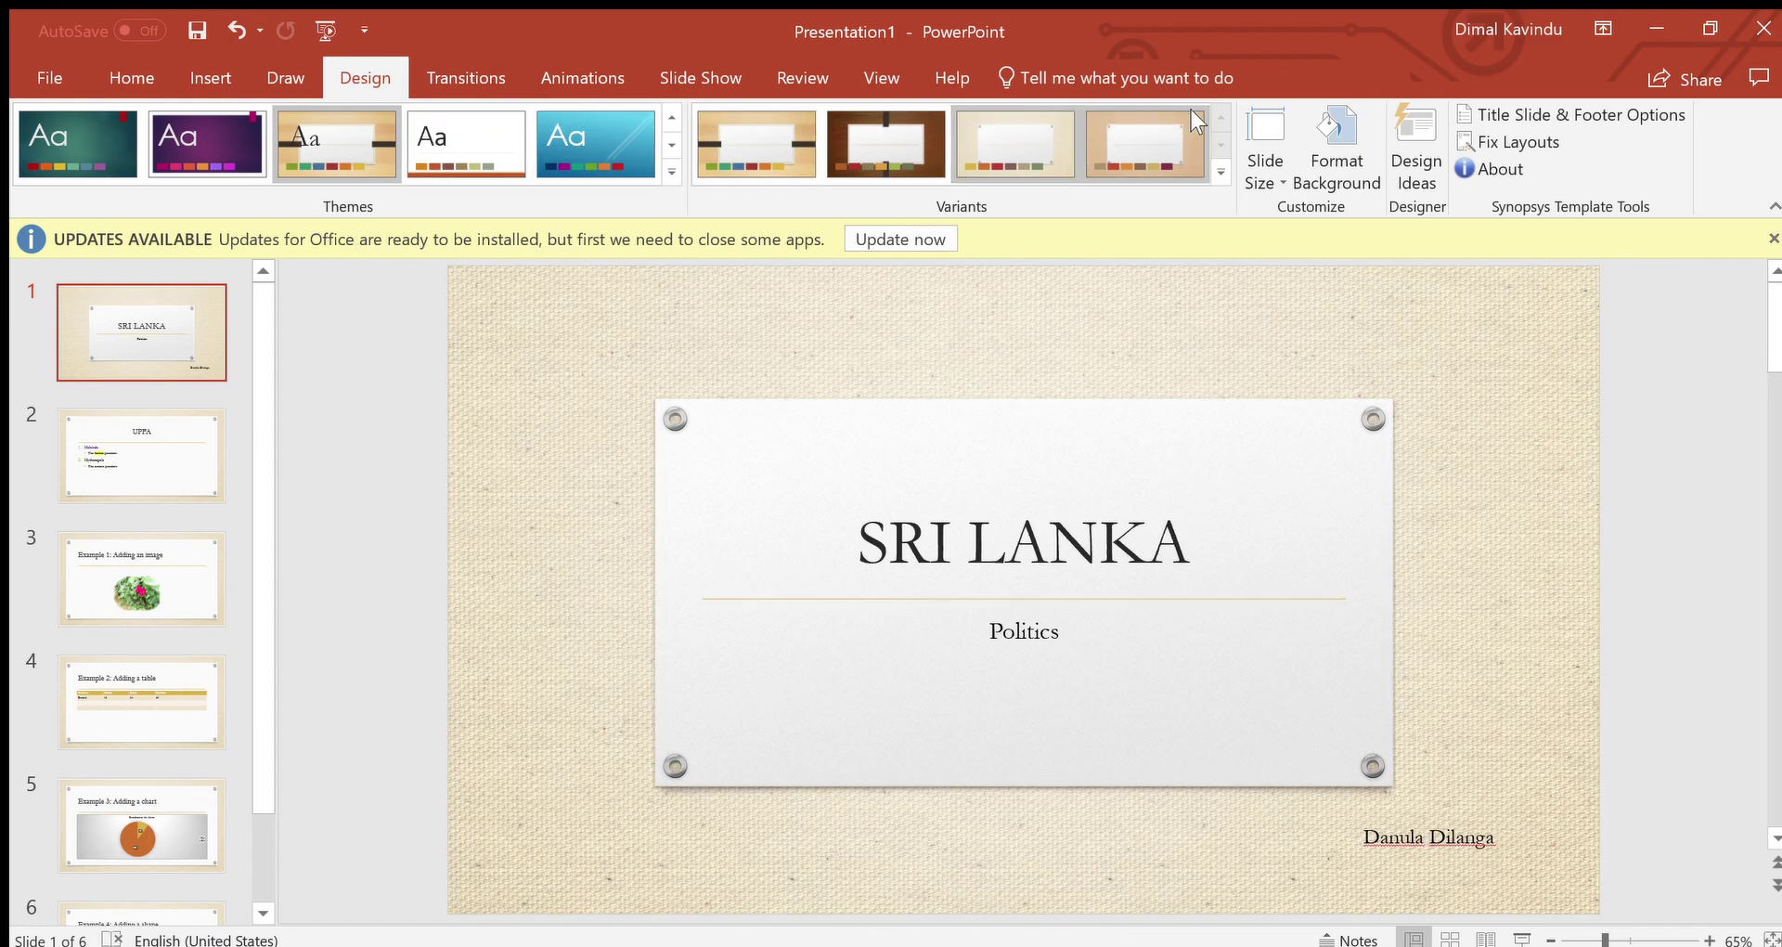
click(447, 65)
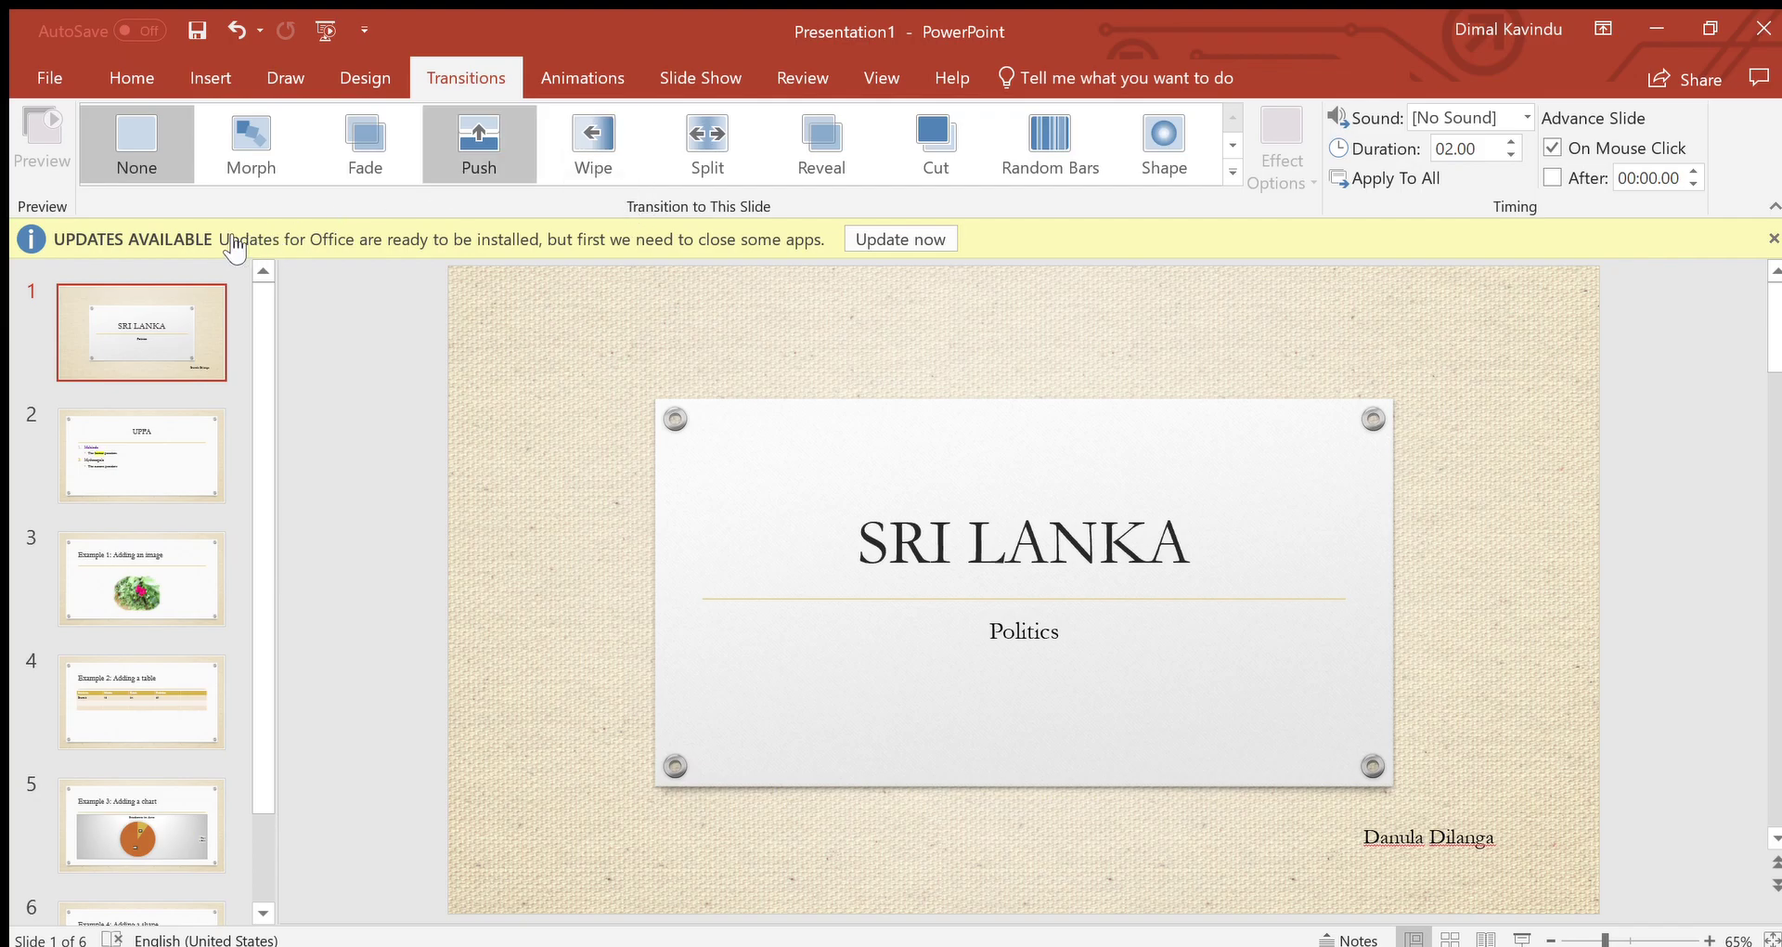
Step: Give the title slide a 2-second Morph transition, briefly trying None, and preview it twice
click(248, 139)
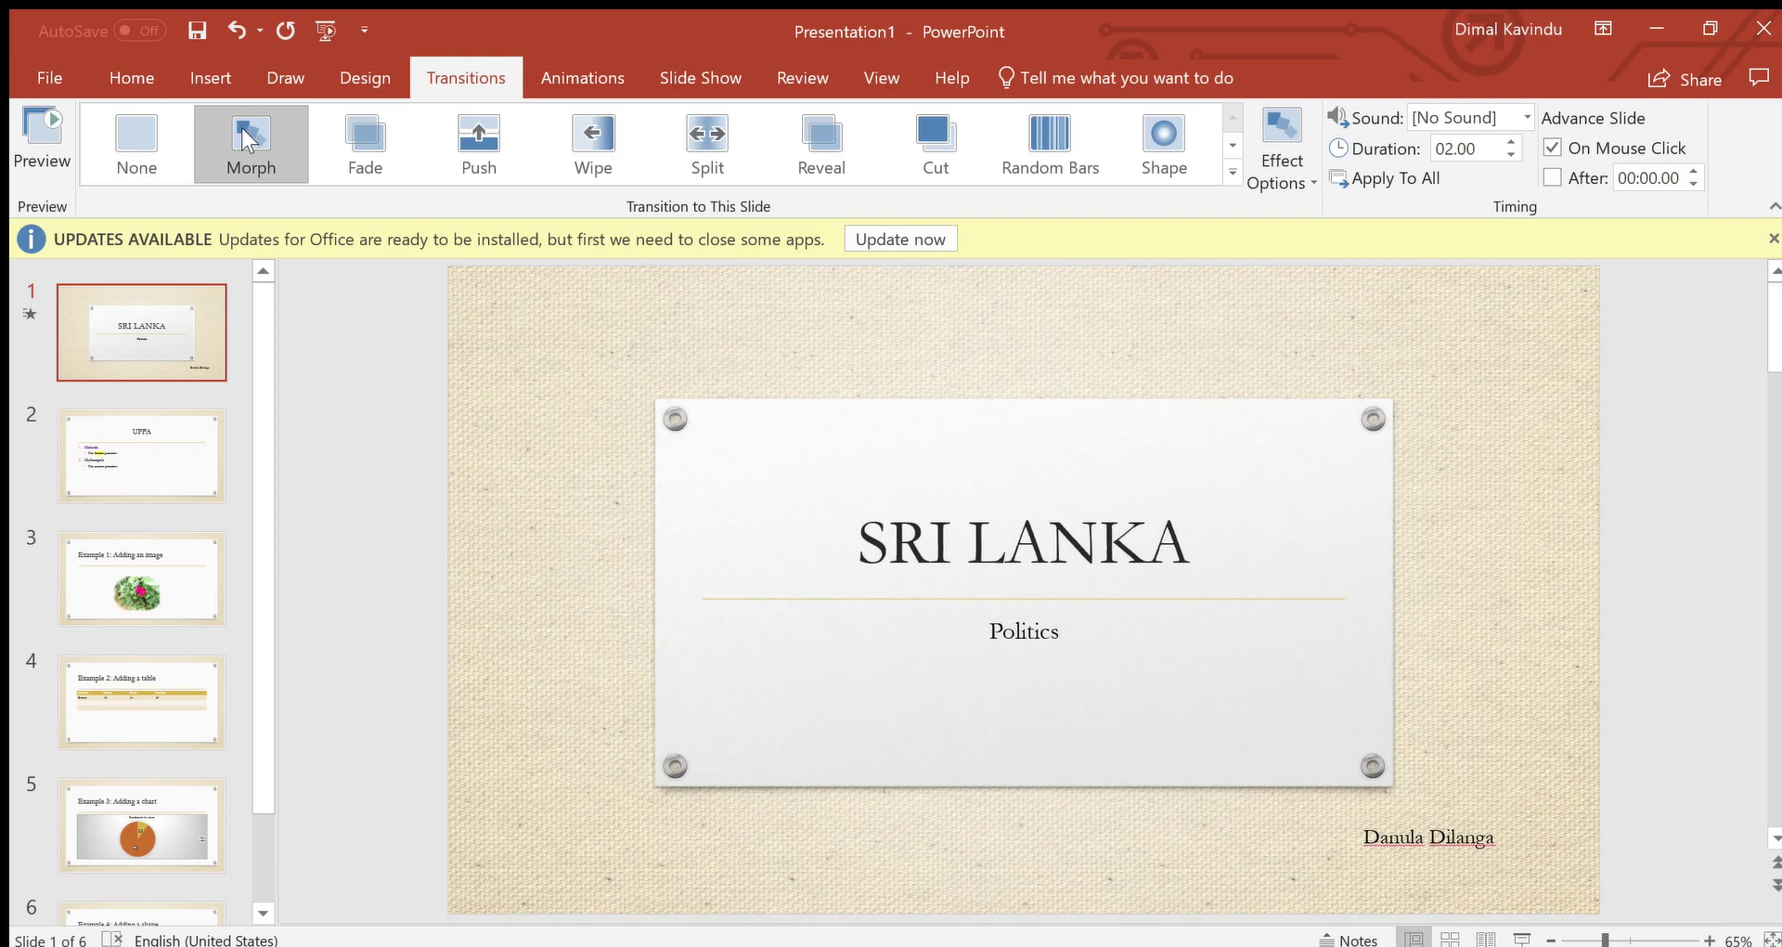
click(33, 135)
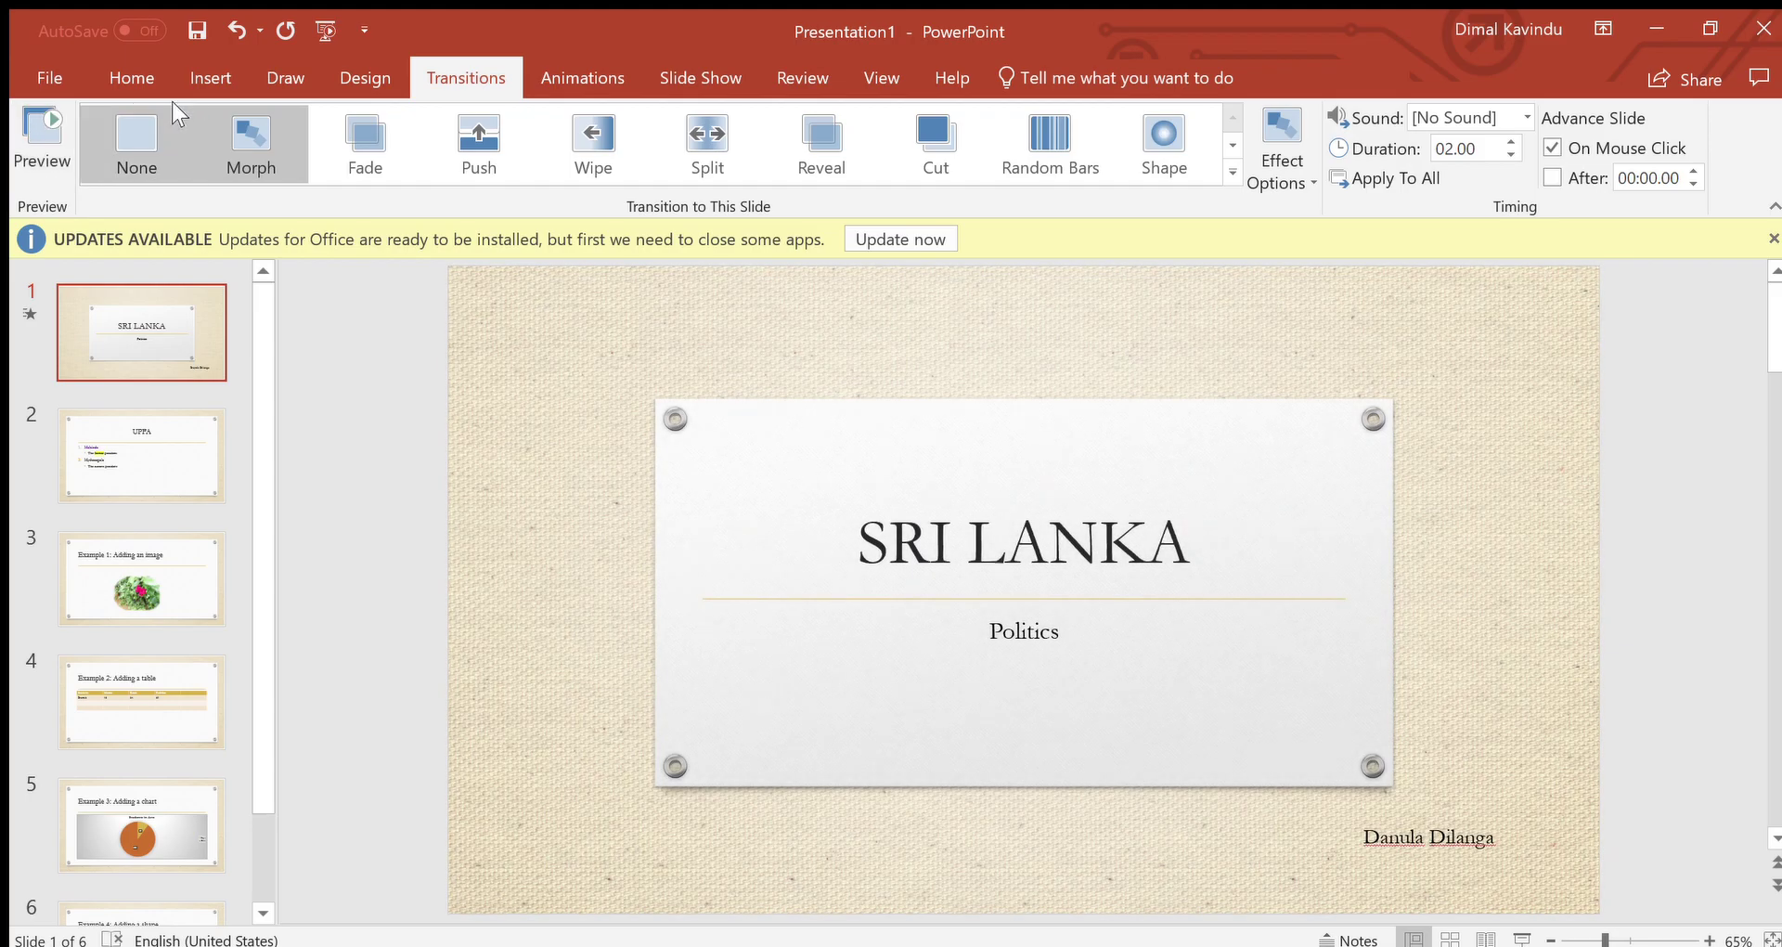
click(158, 111)
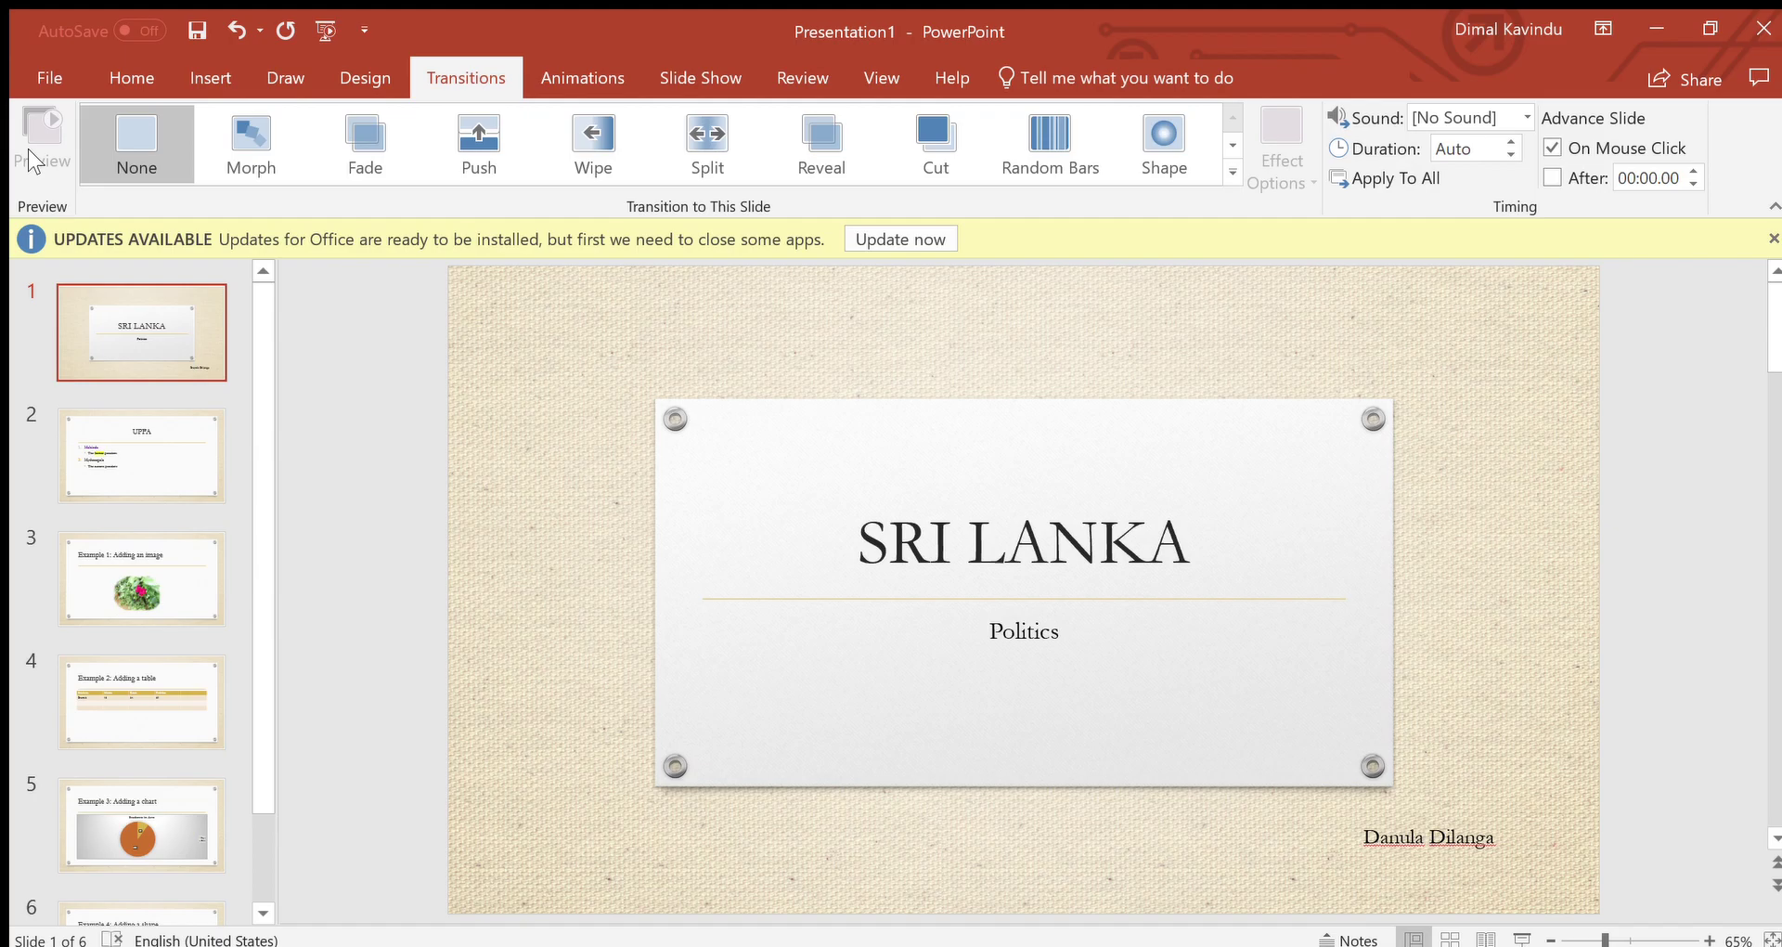
click(247, 142)
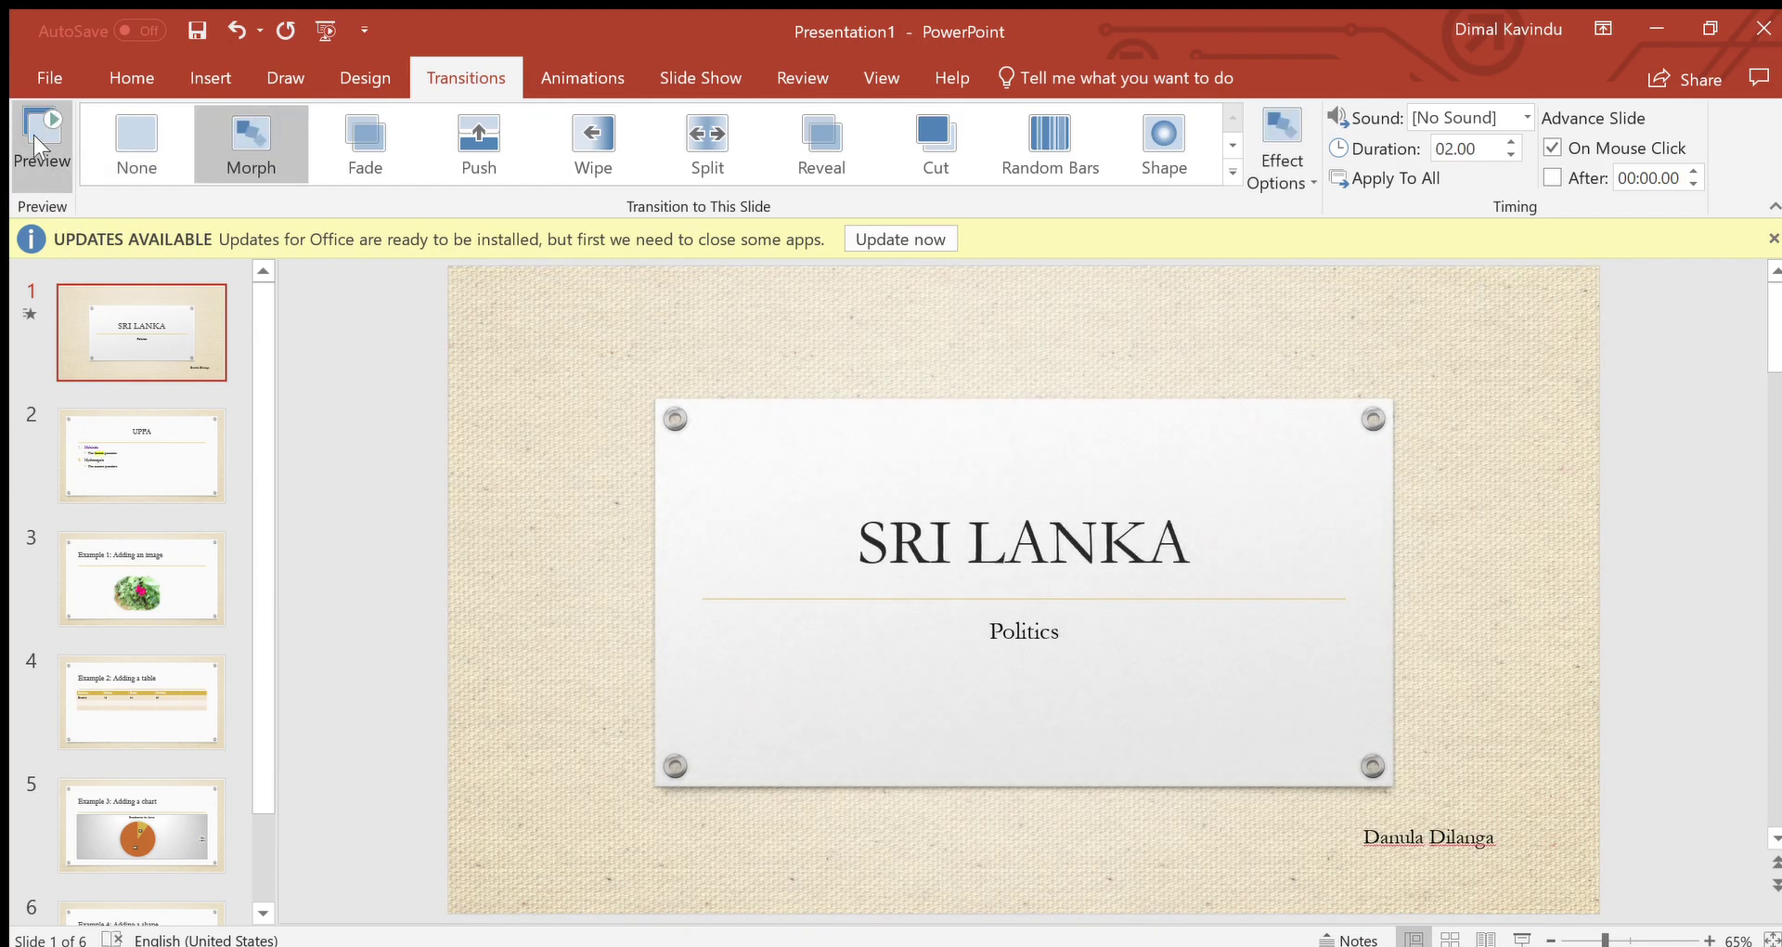
click(33, 136)
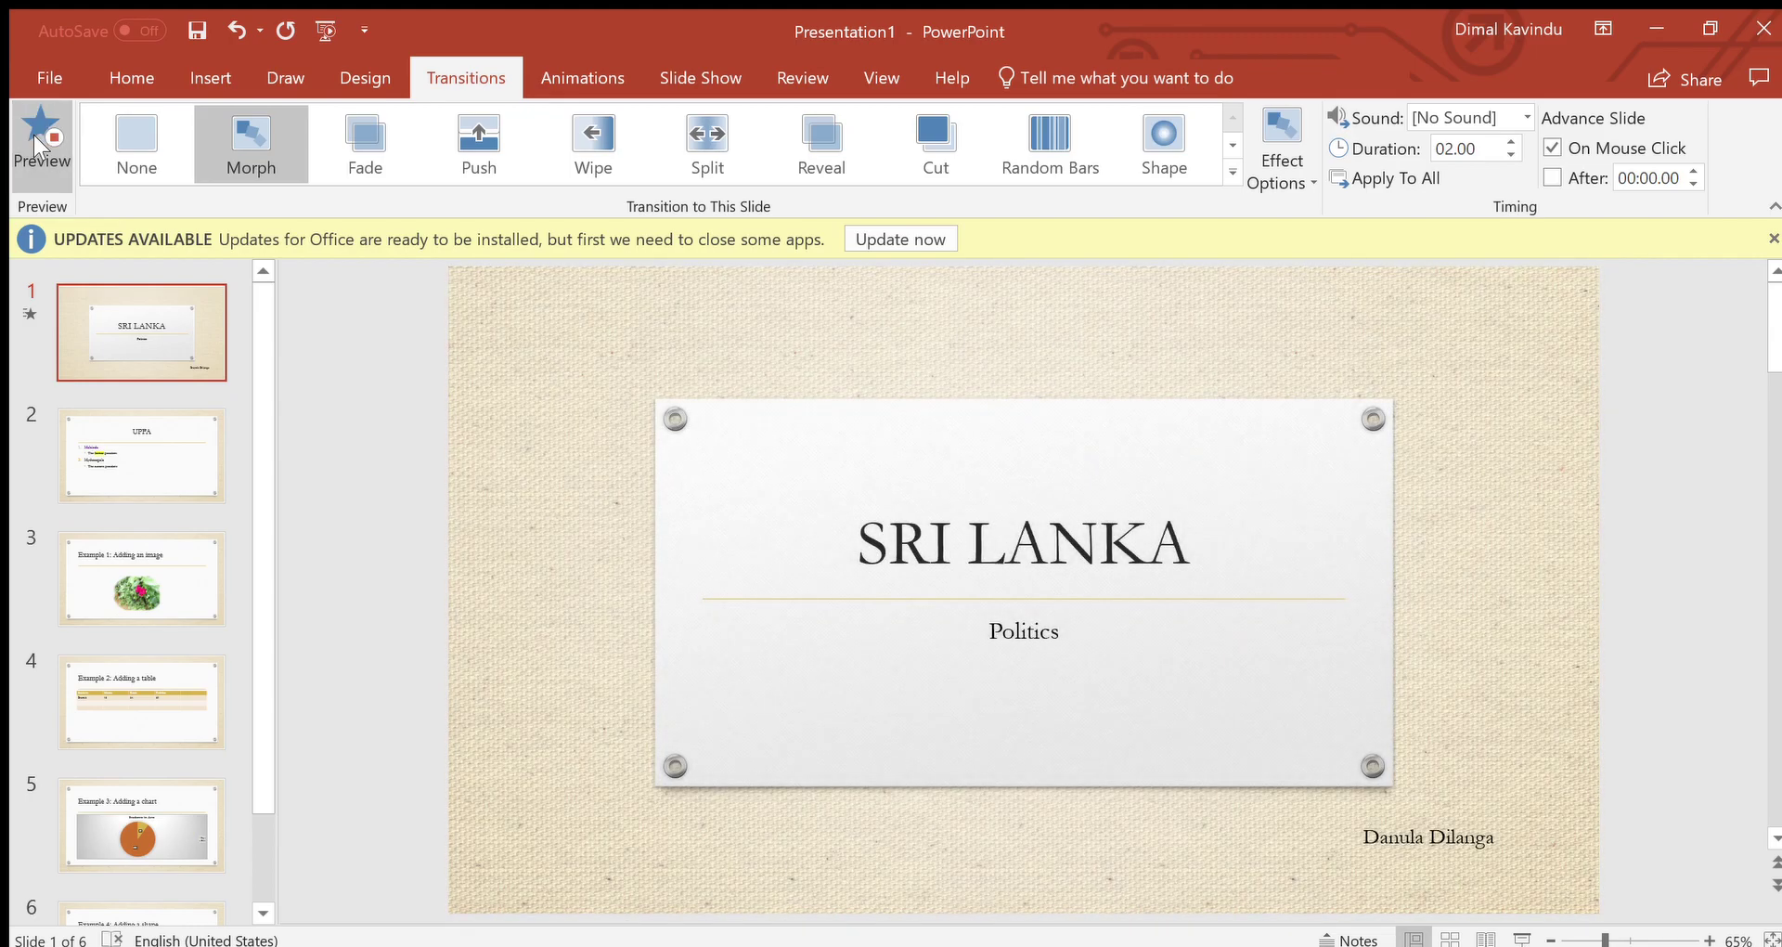
Step: Try Fade, Push, Wipe and Reveal transitions on the title slide, then return to Home
click(365, 143)
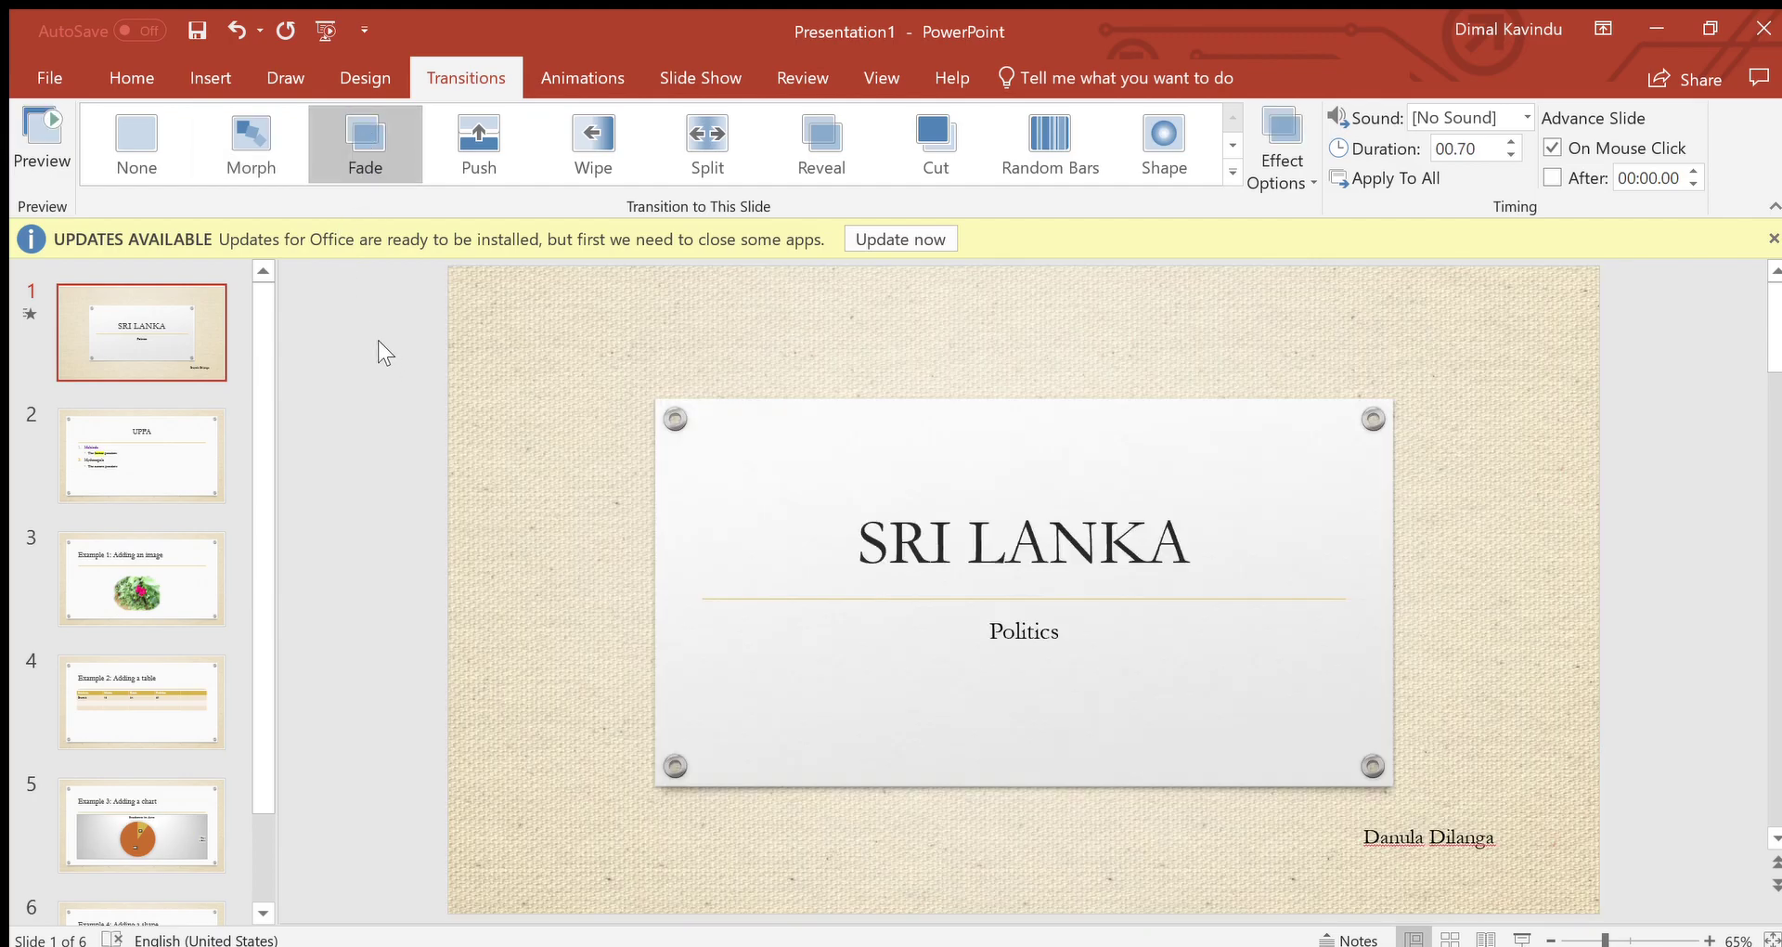
click(30, 141)
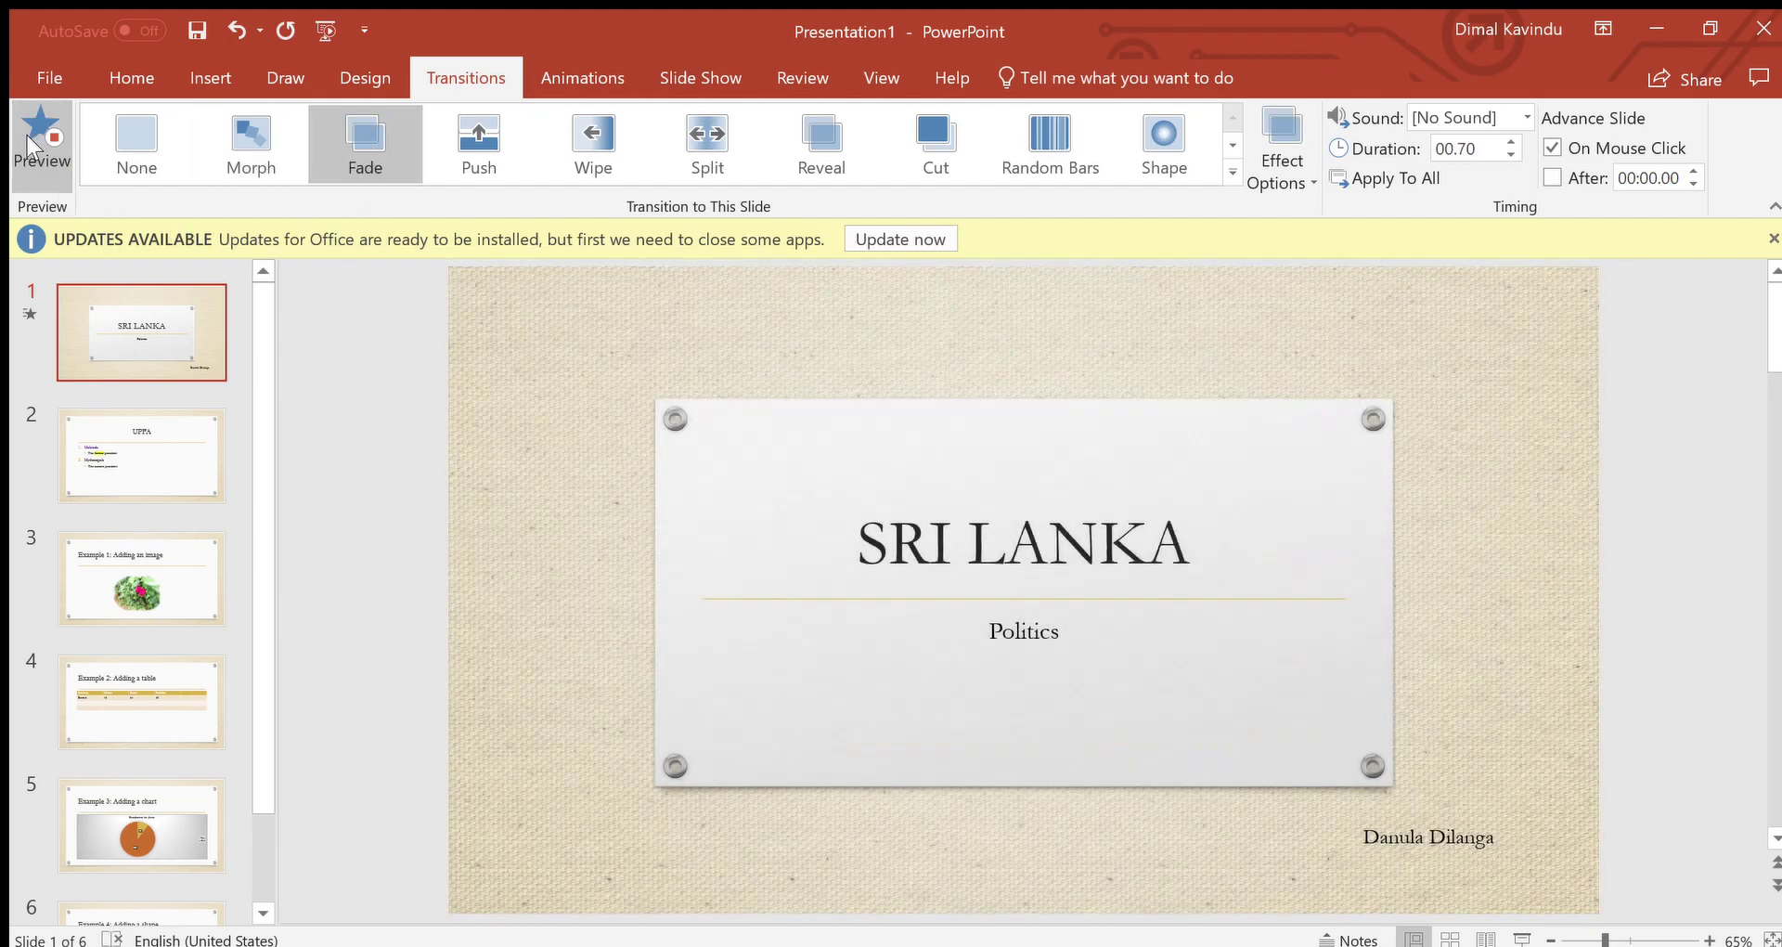
click(473, 134)
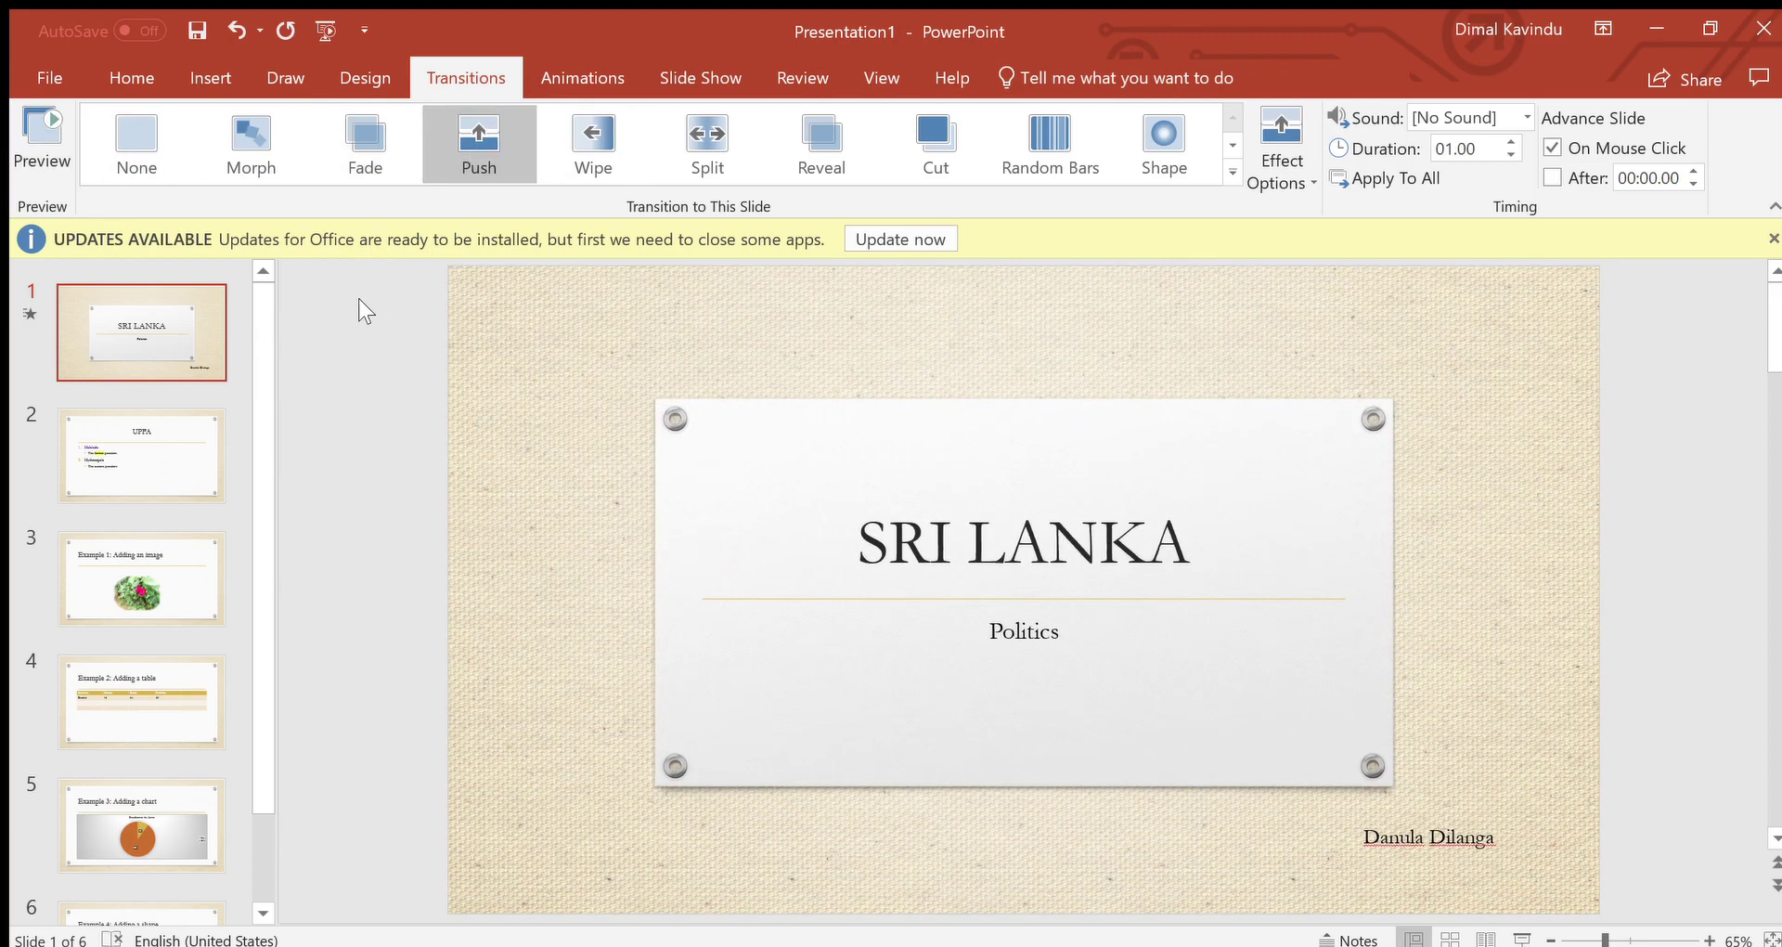
click(39, 125)
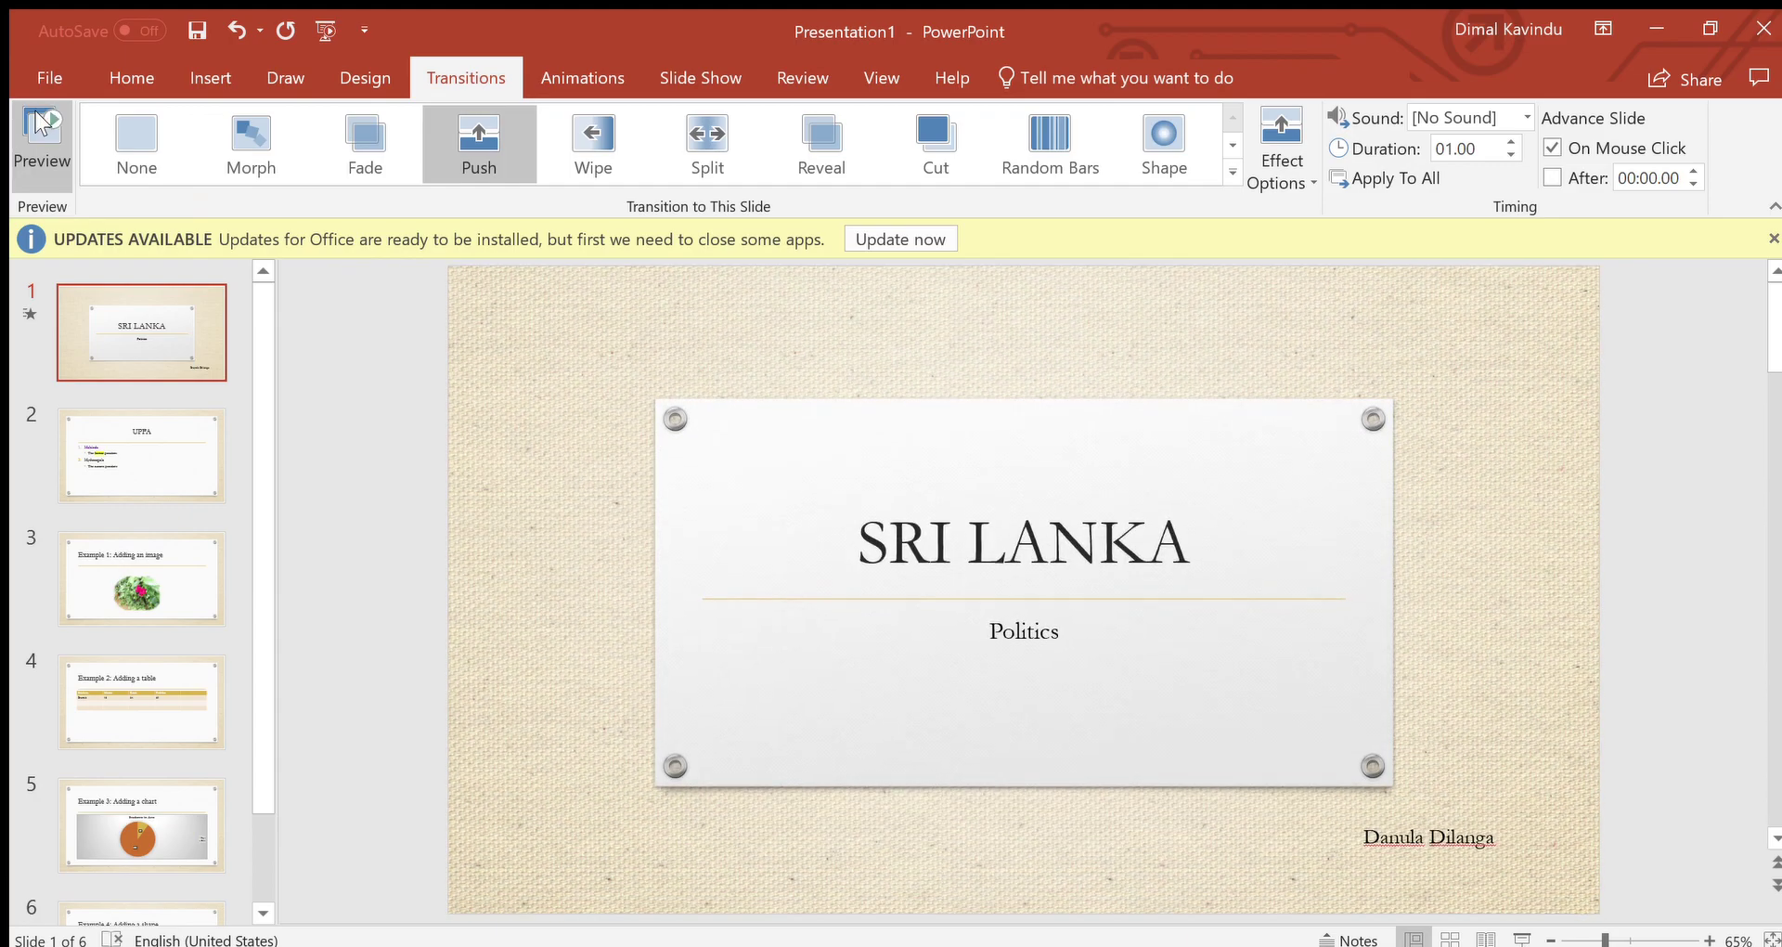
click(589, 134)
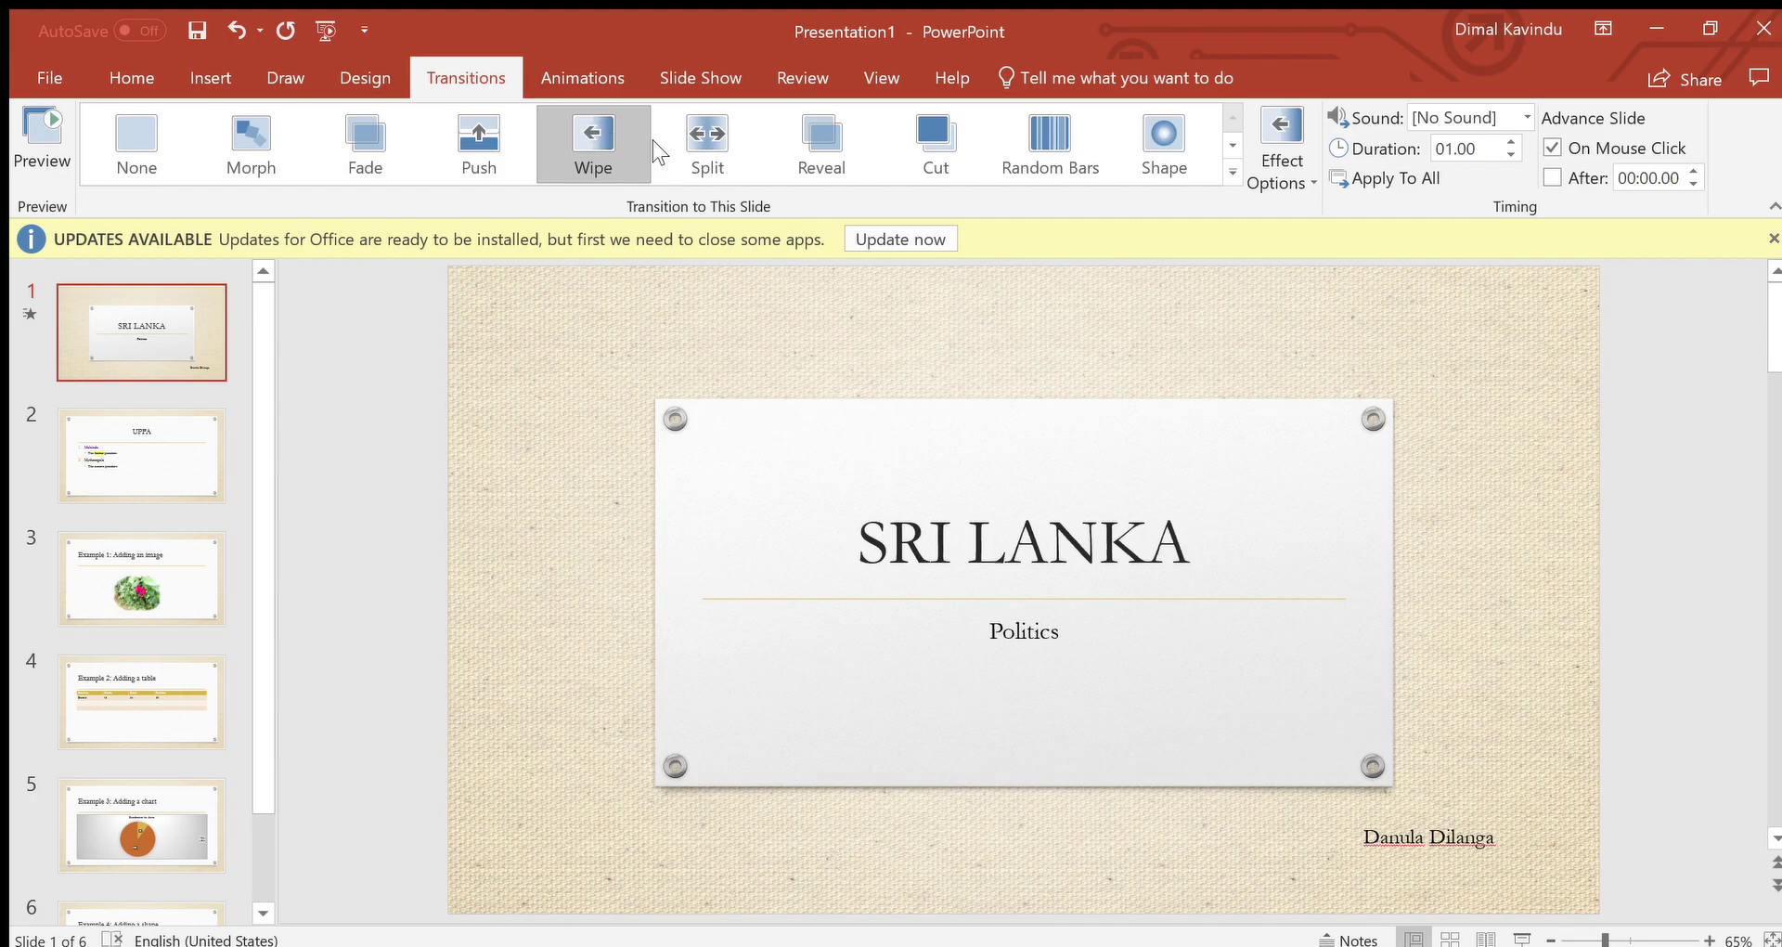
click(826, 124)
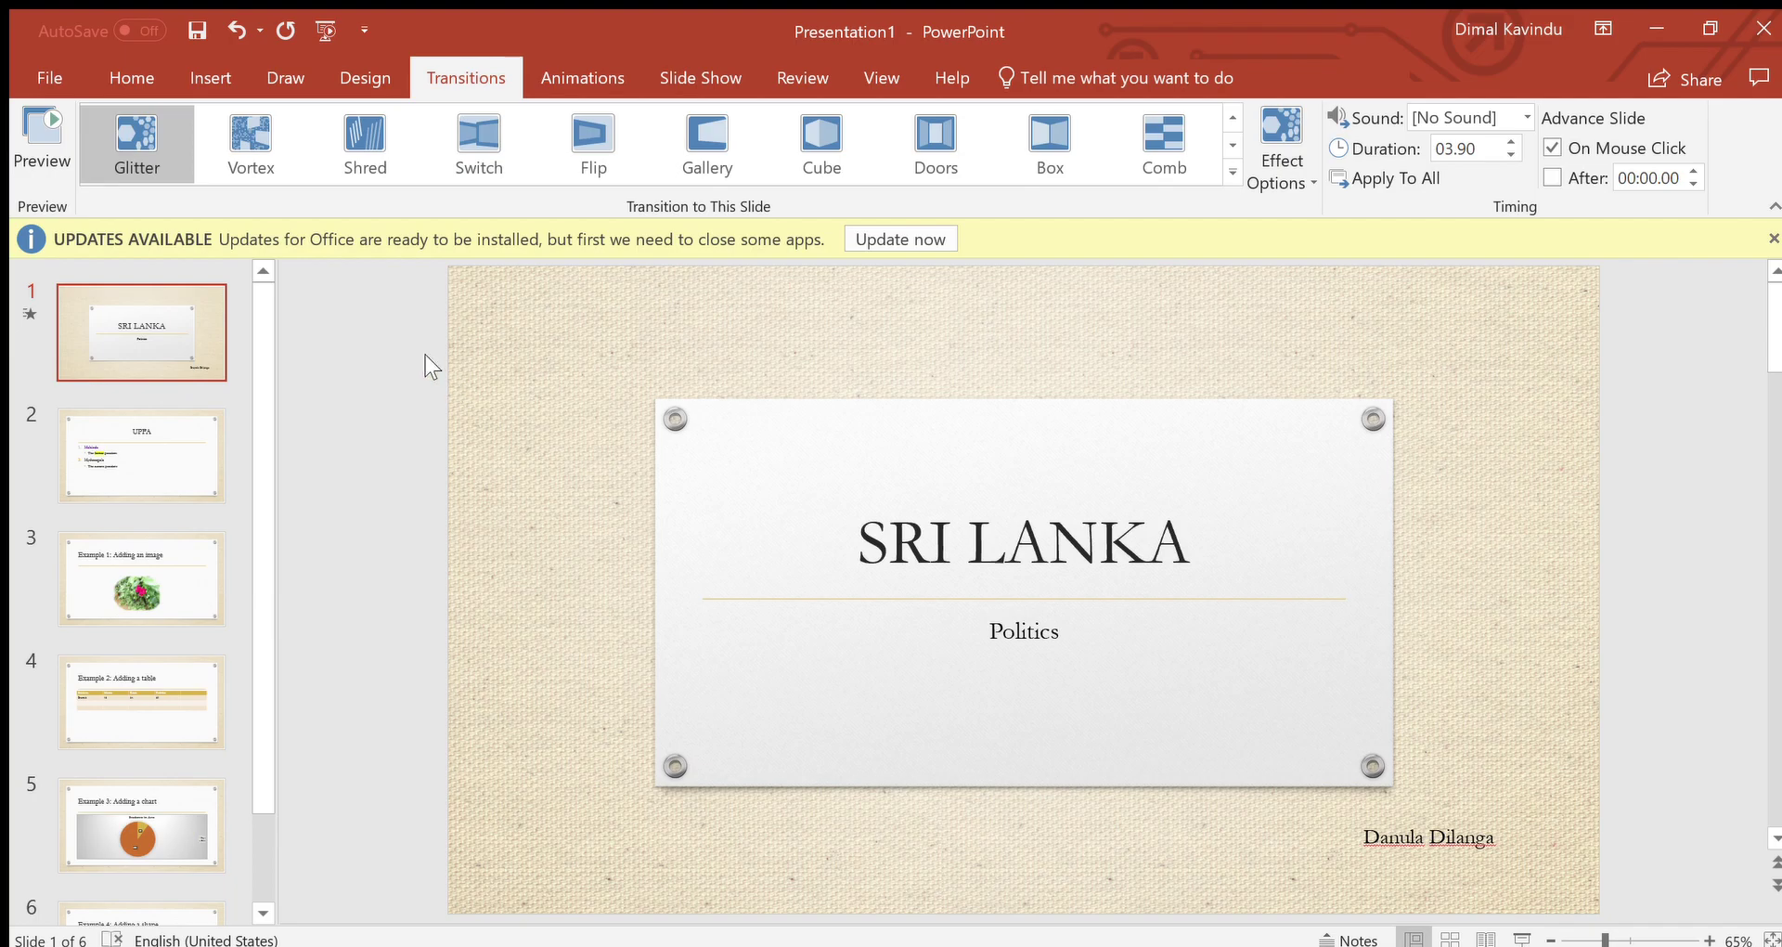
click(118, 67)
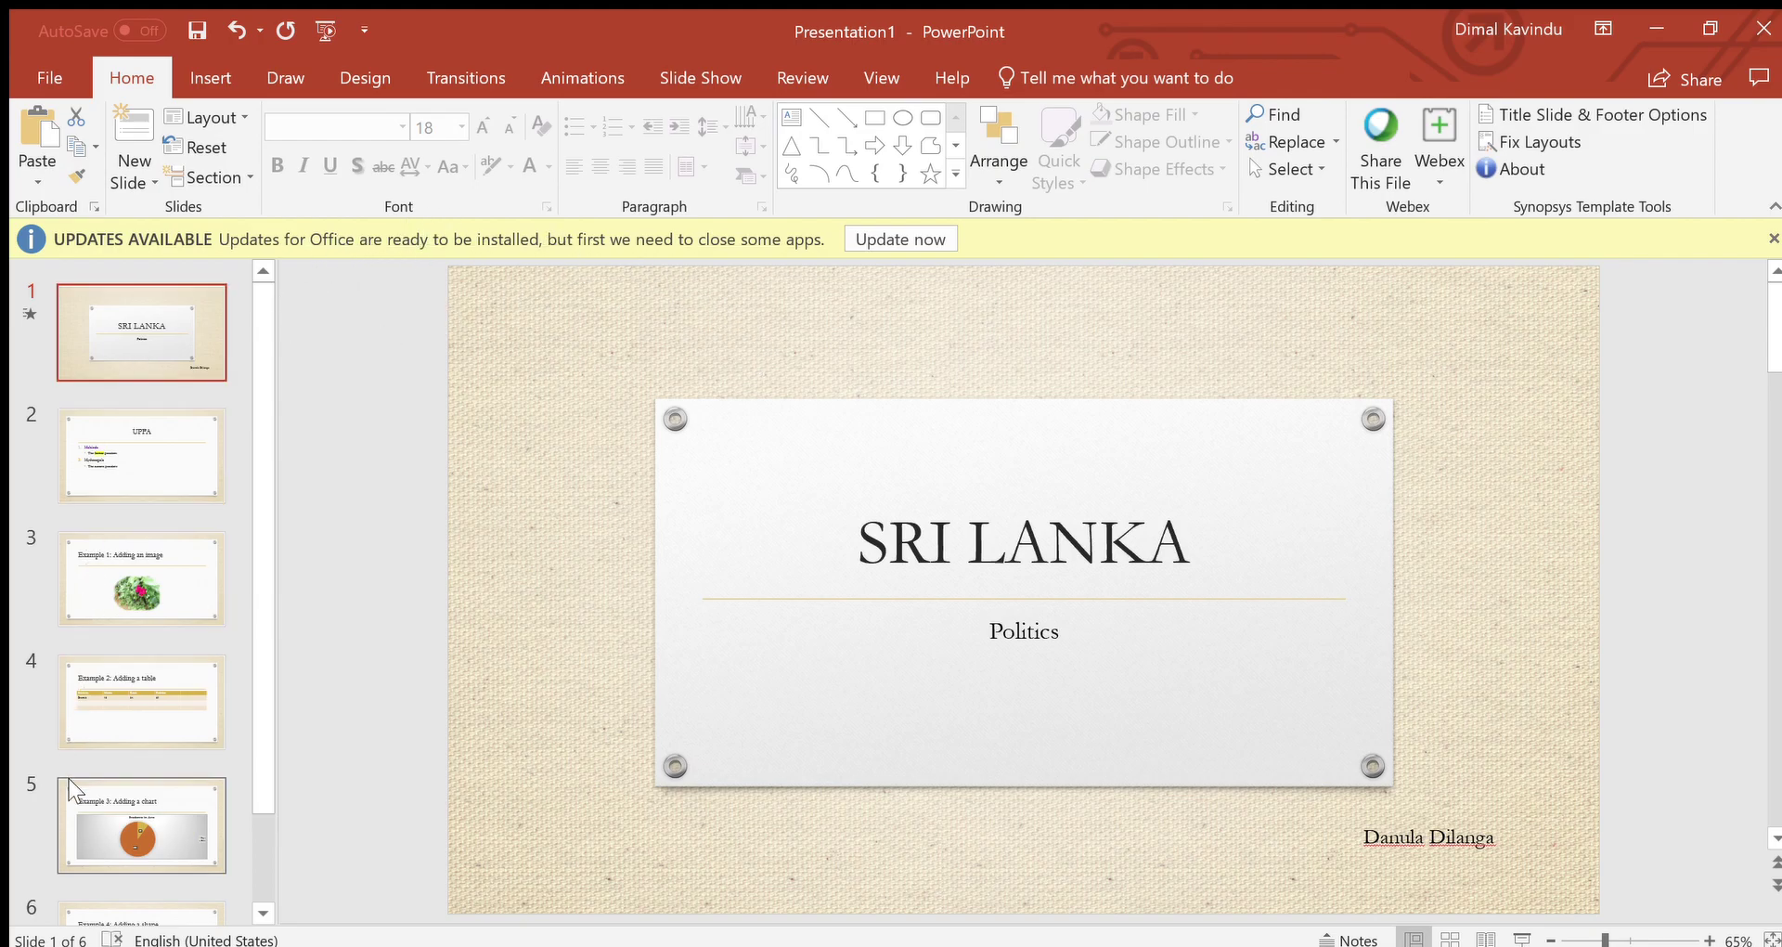
drag(257, 594, 260, 696)
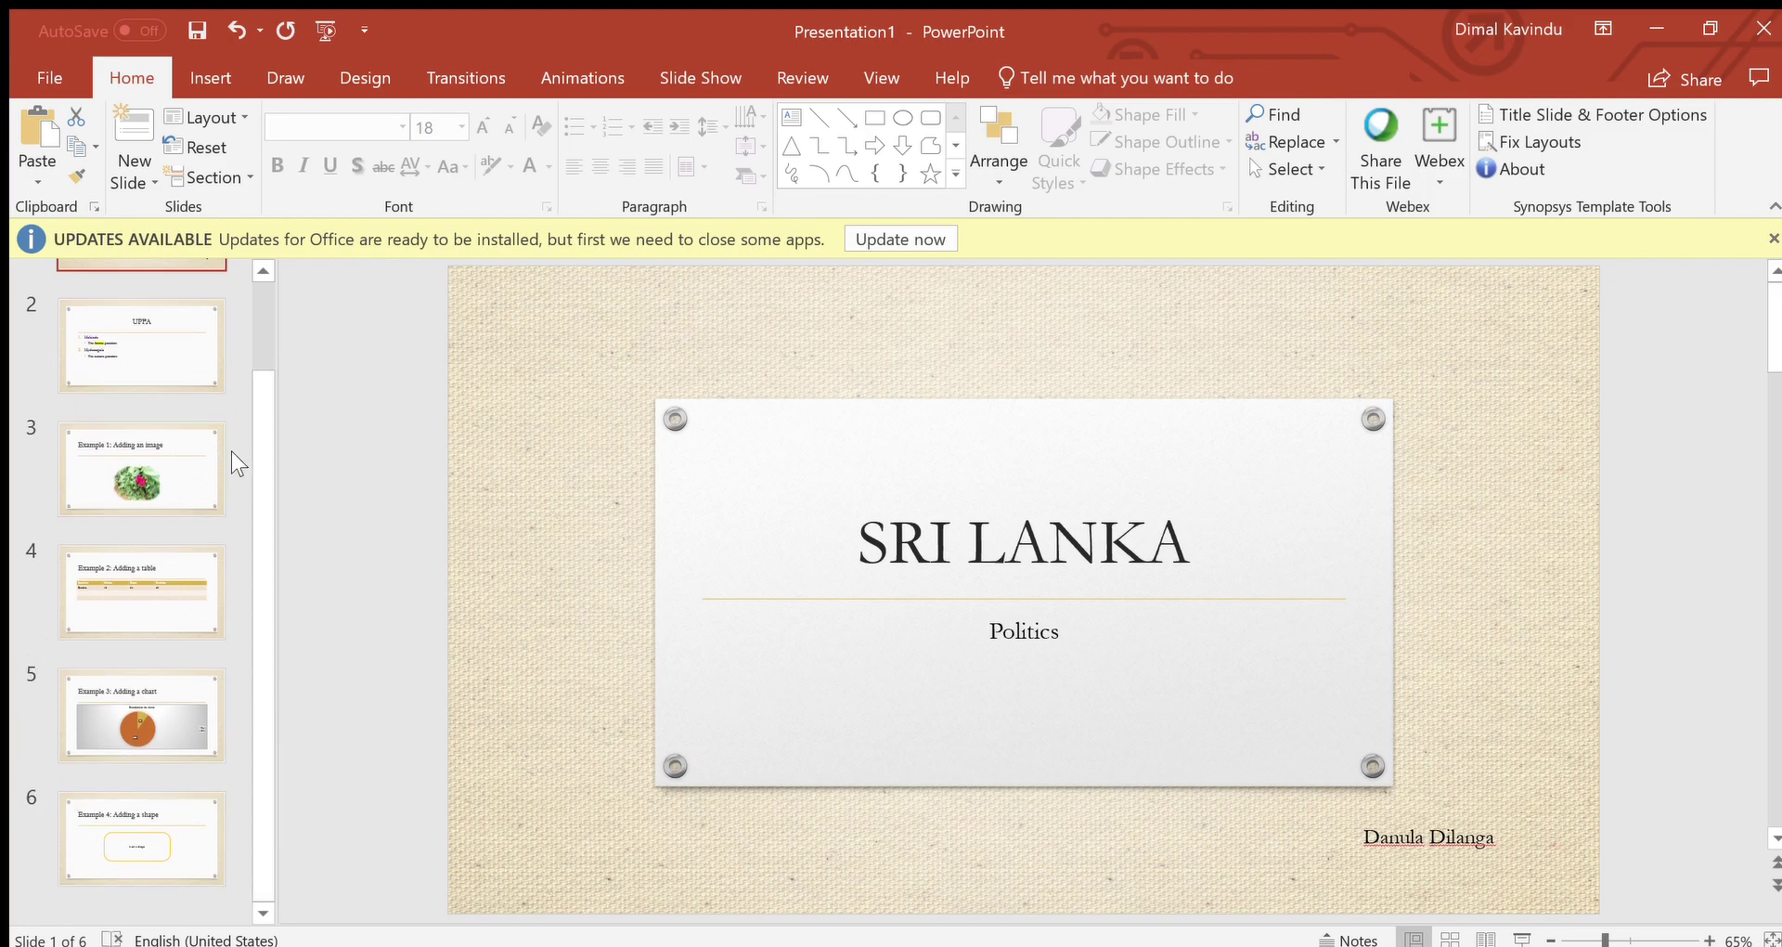
drag(257, 425, 263, 339)
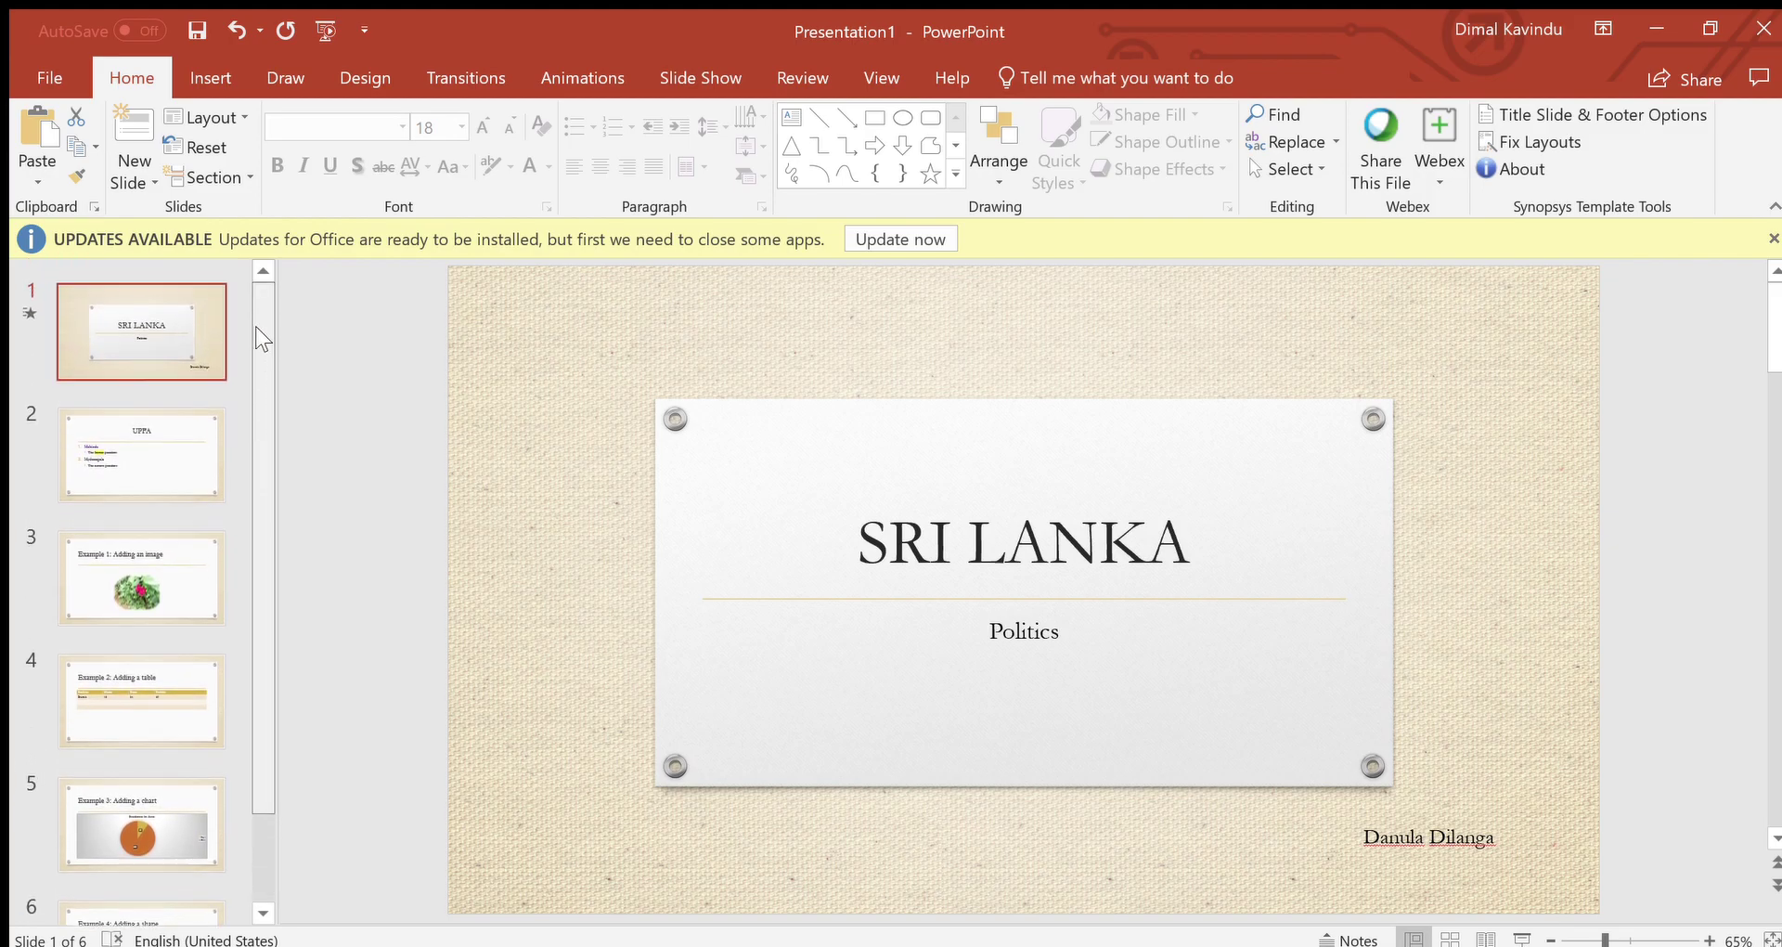
click(27, 317)
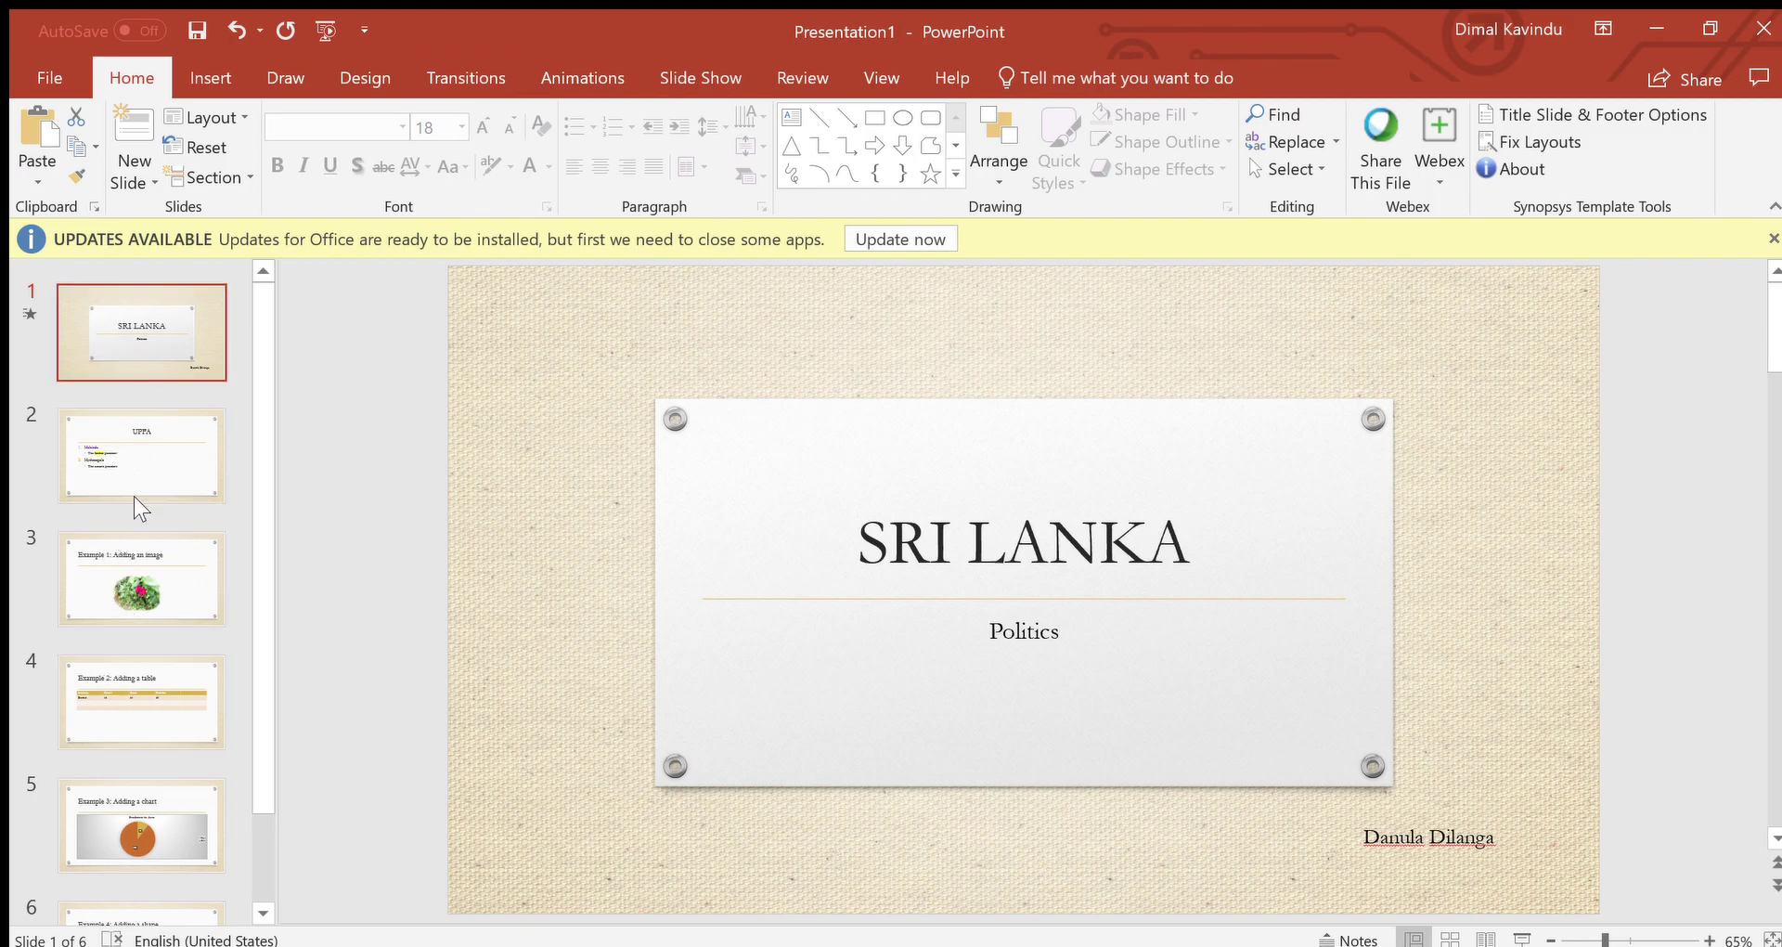
Step: Open the UPFA slide 2 and show the Animations effect choices
click(165, 441)
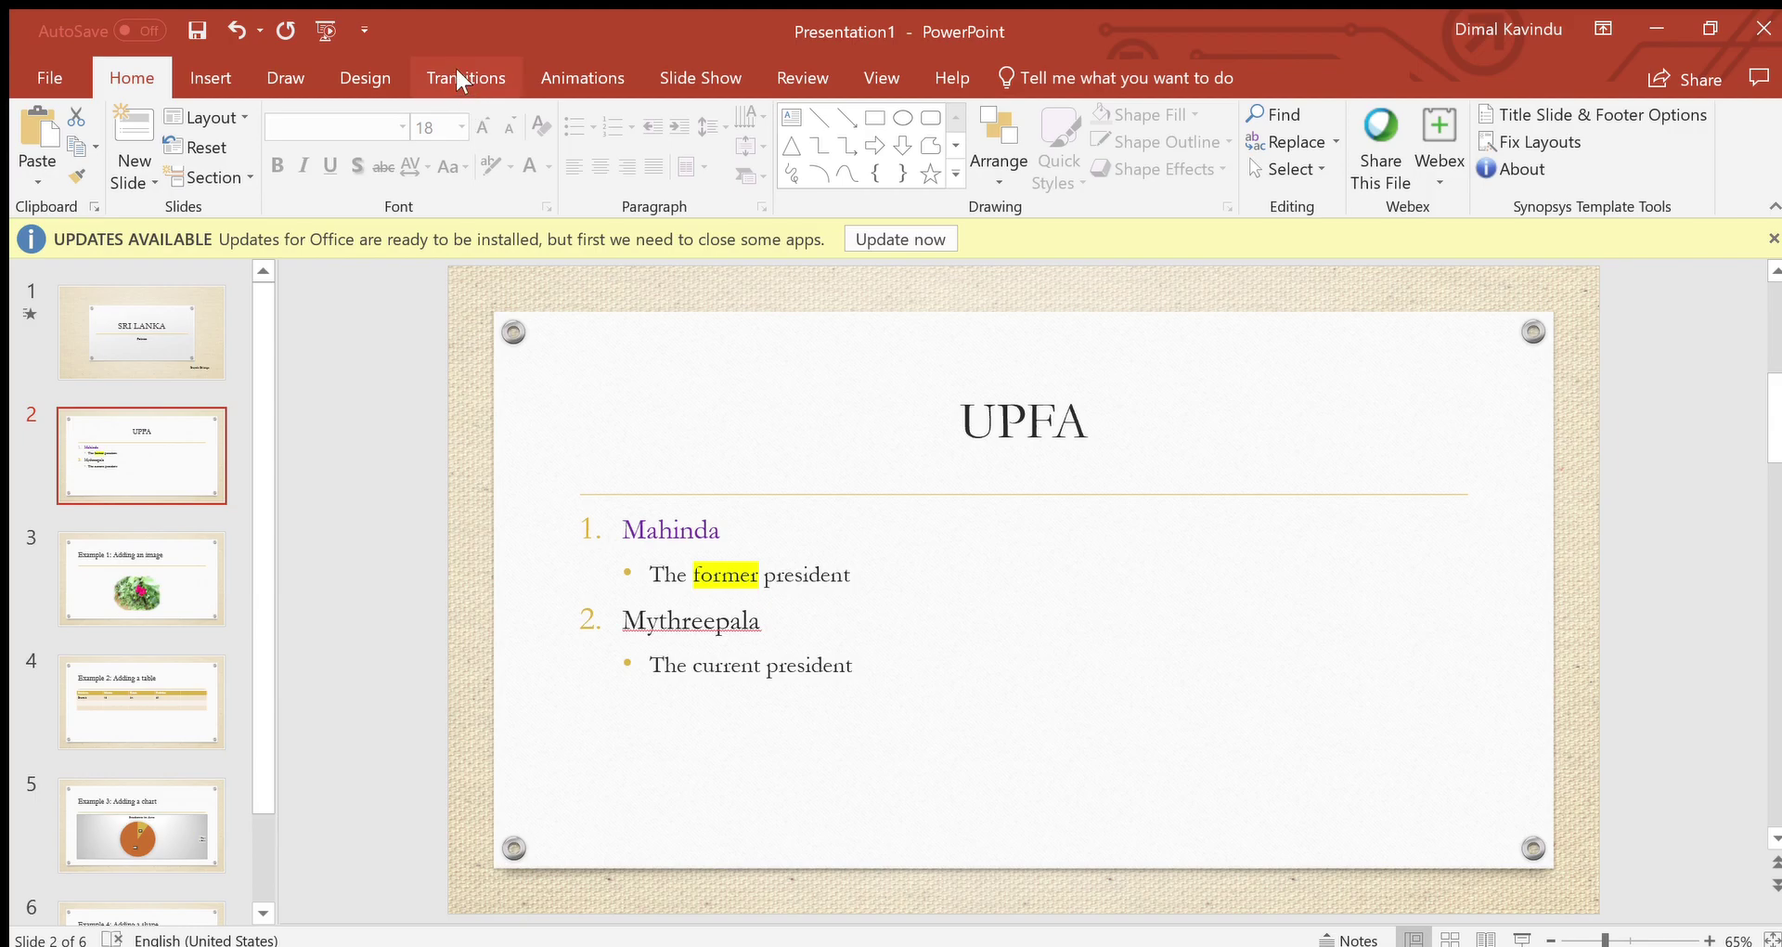
click(565, 75)
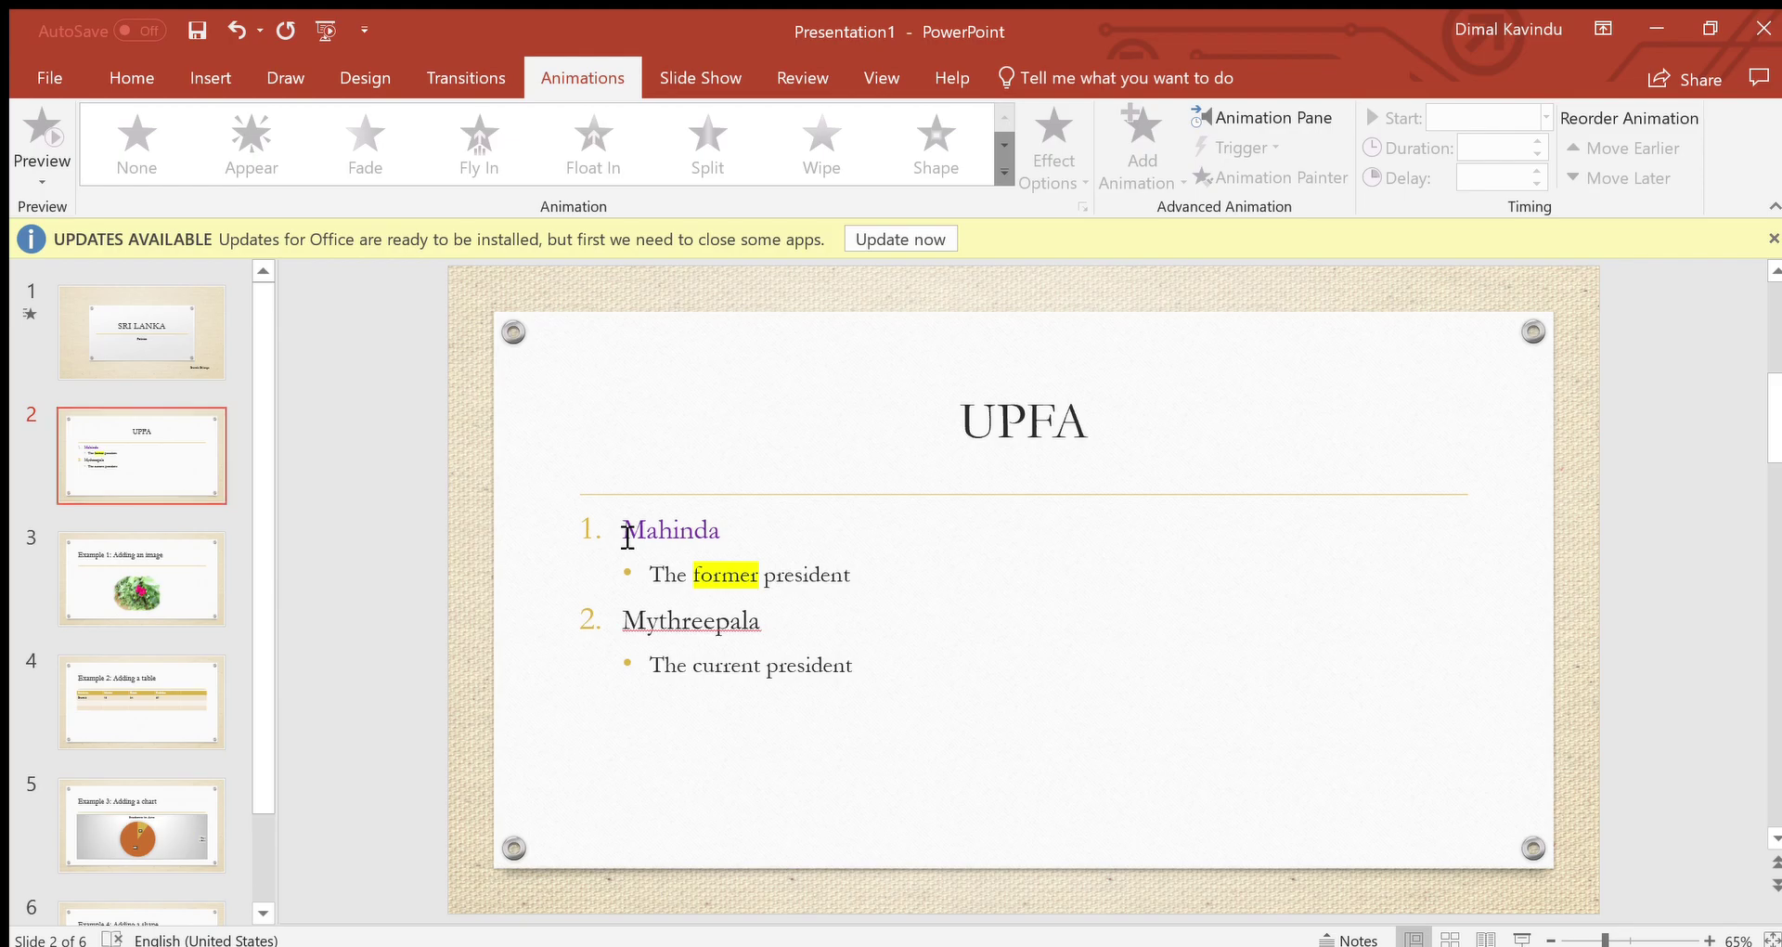
Step: Give the UPFA bullet list a Fly In animation, preview it, and select Mythreepala's animation
click(627, 536)
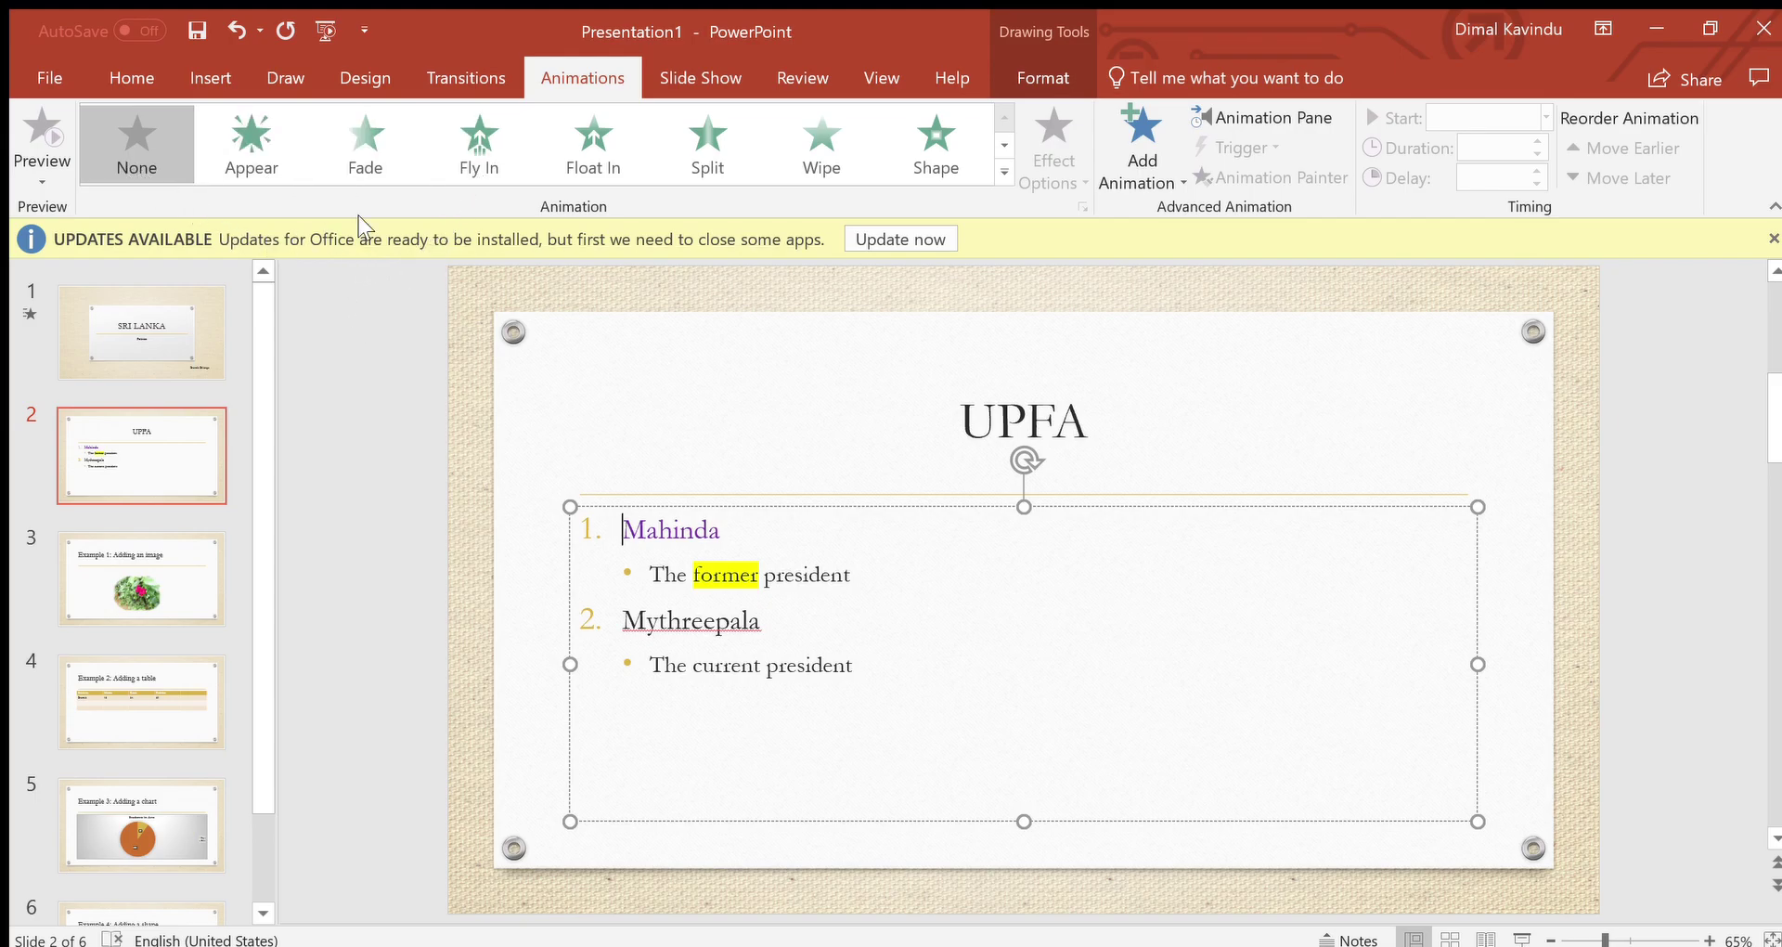
click(464, 141)
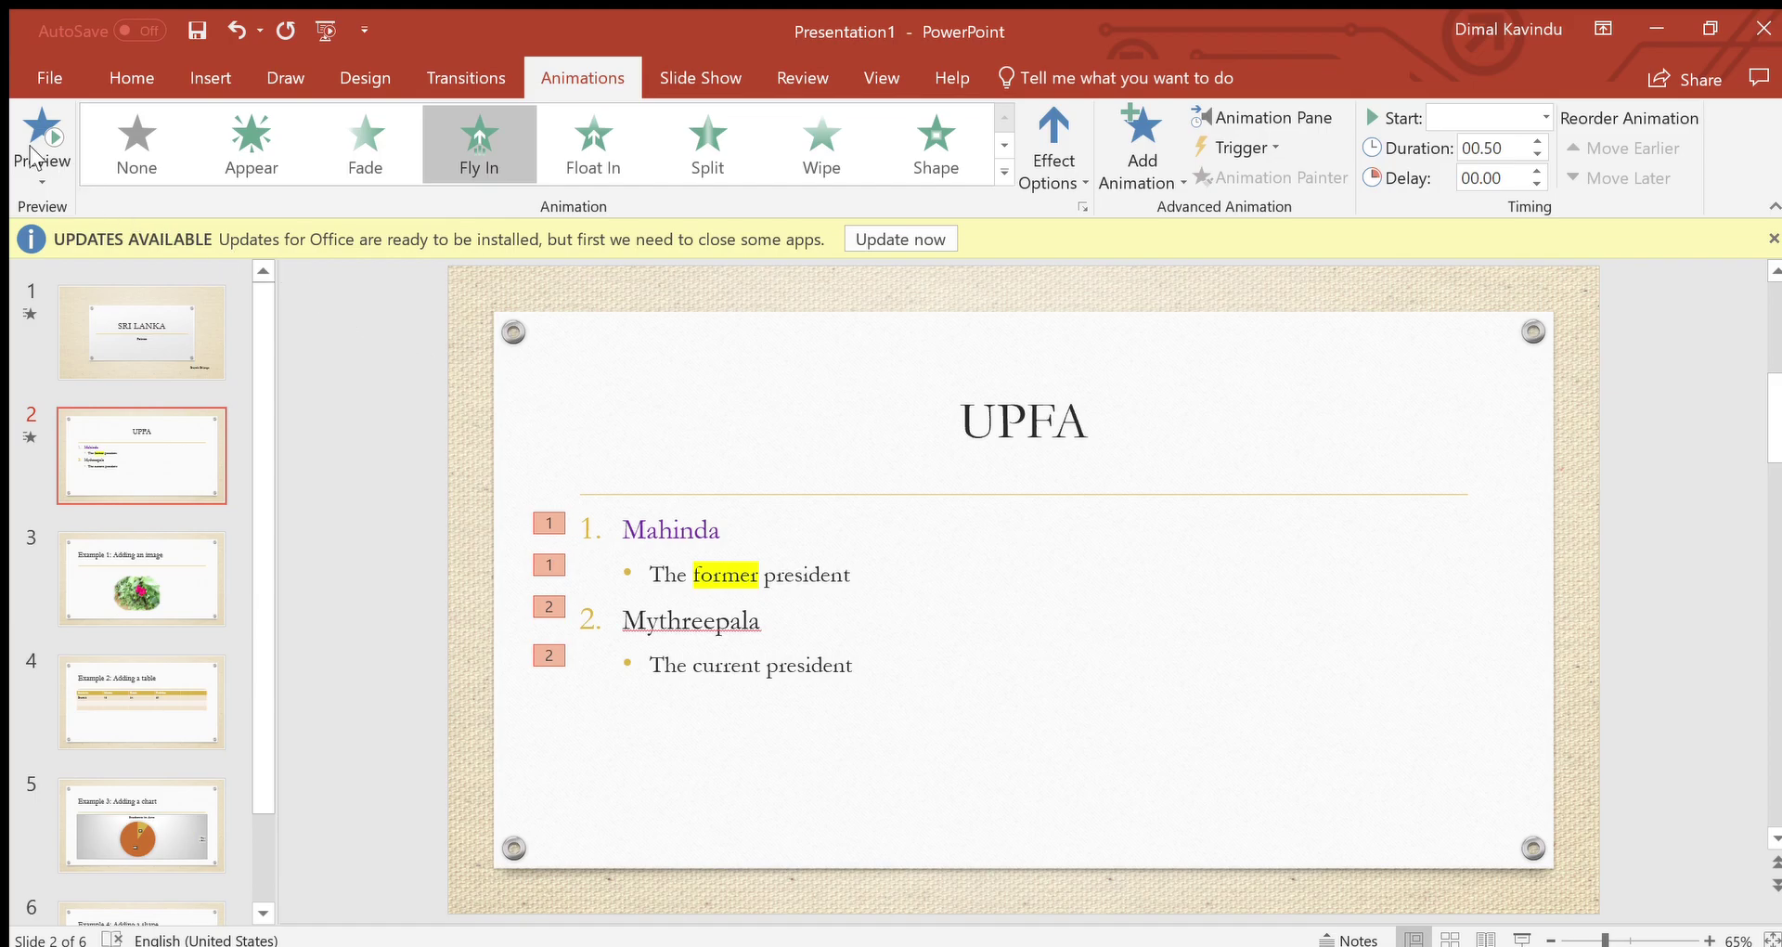
click(34, 130)
click(550, 603)
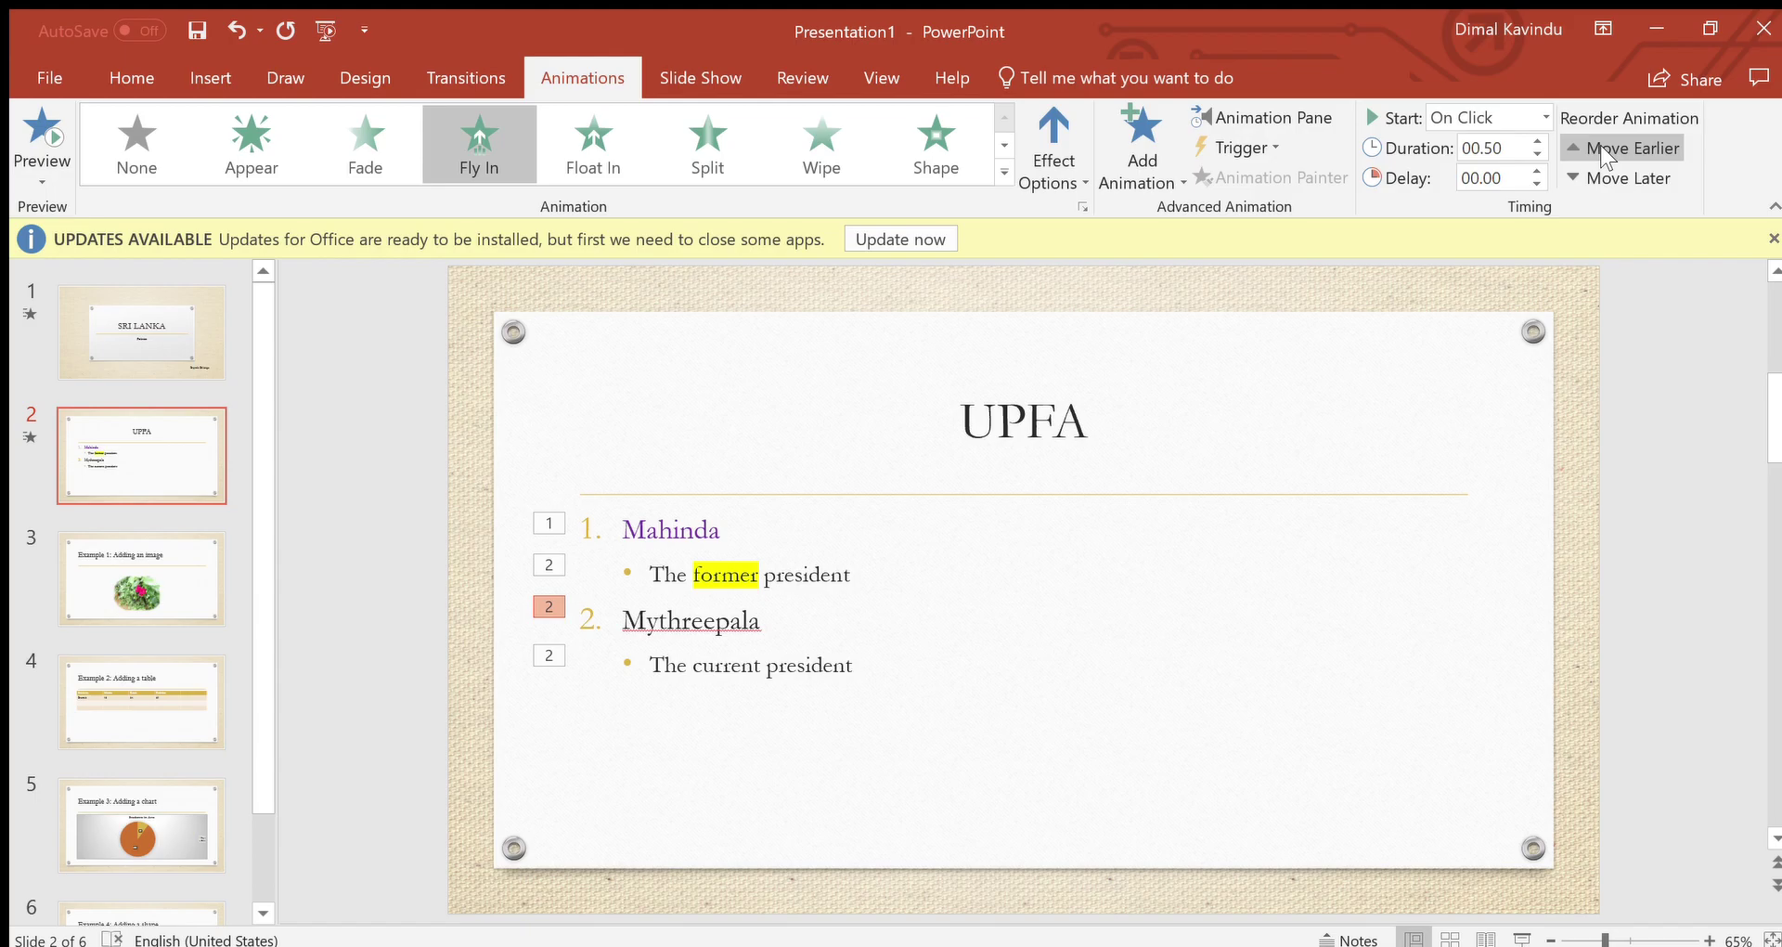
Step: Reorder the UPFA animations so Mahinda with its bullet is step 1, Mythreepala with its bullet step 2
click(1600, 148)
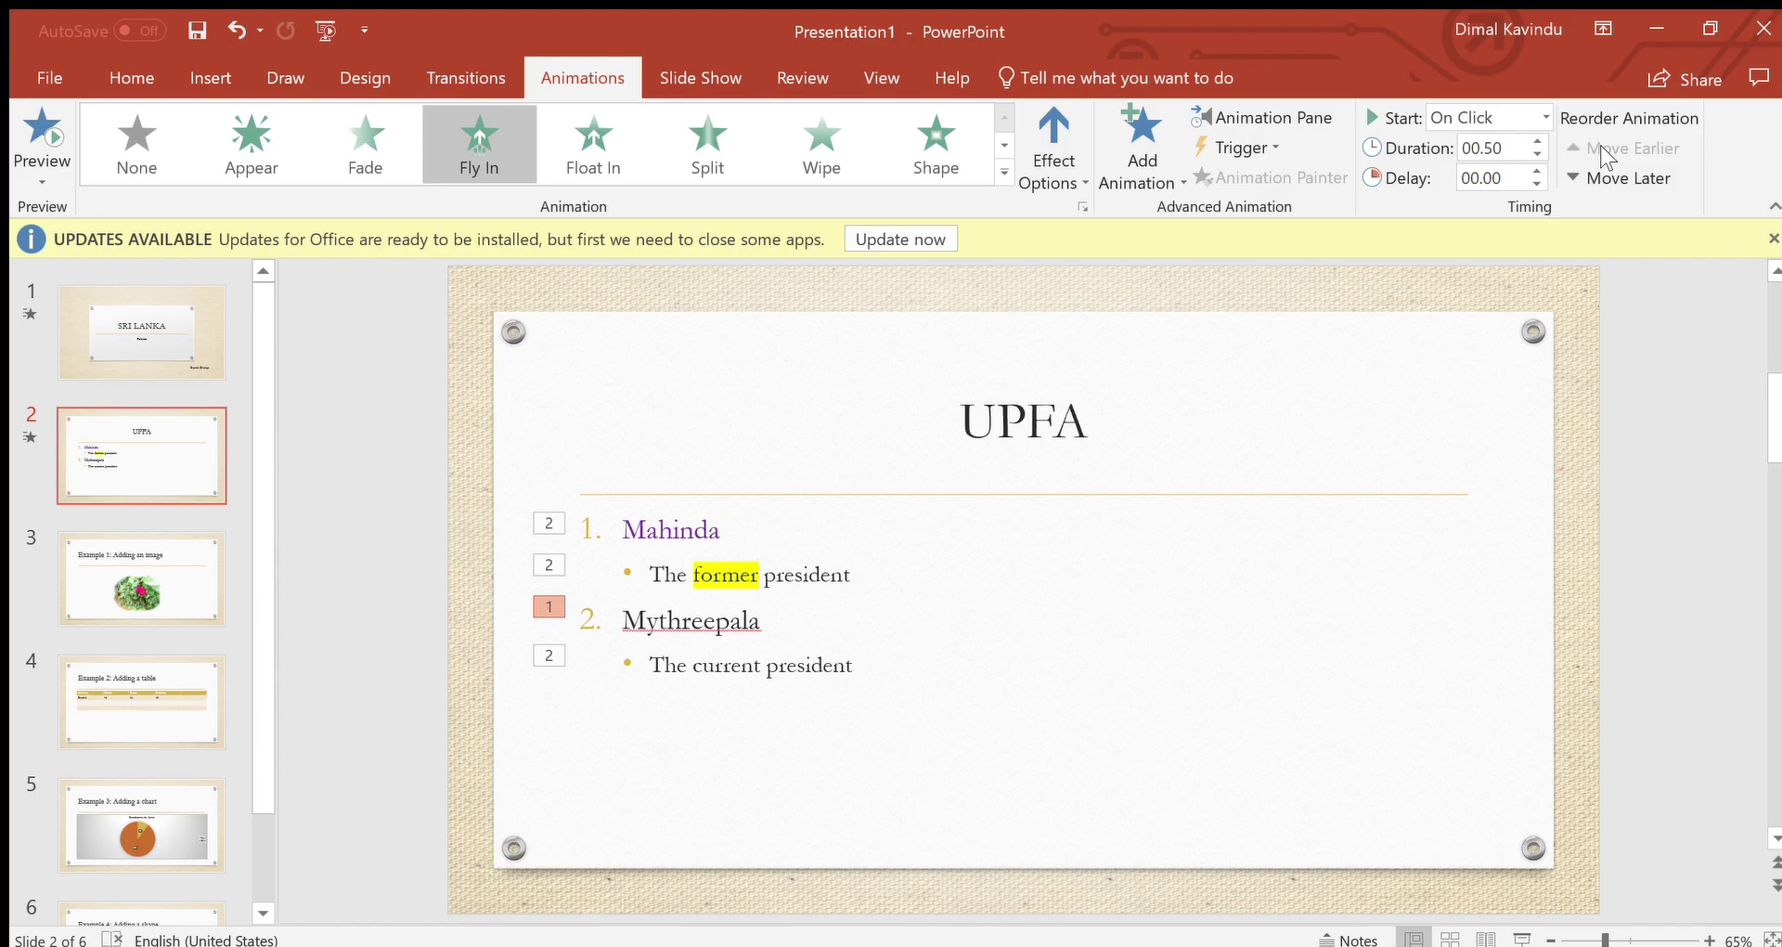
click(1600, 184)
click(536, 644)
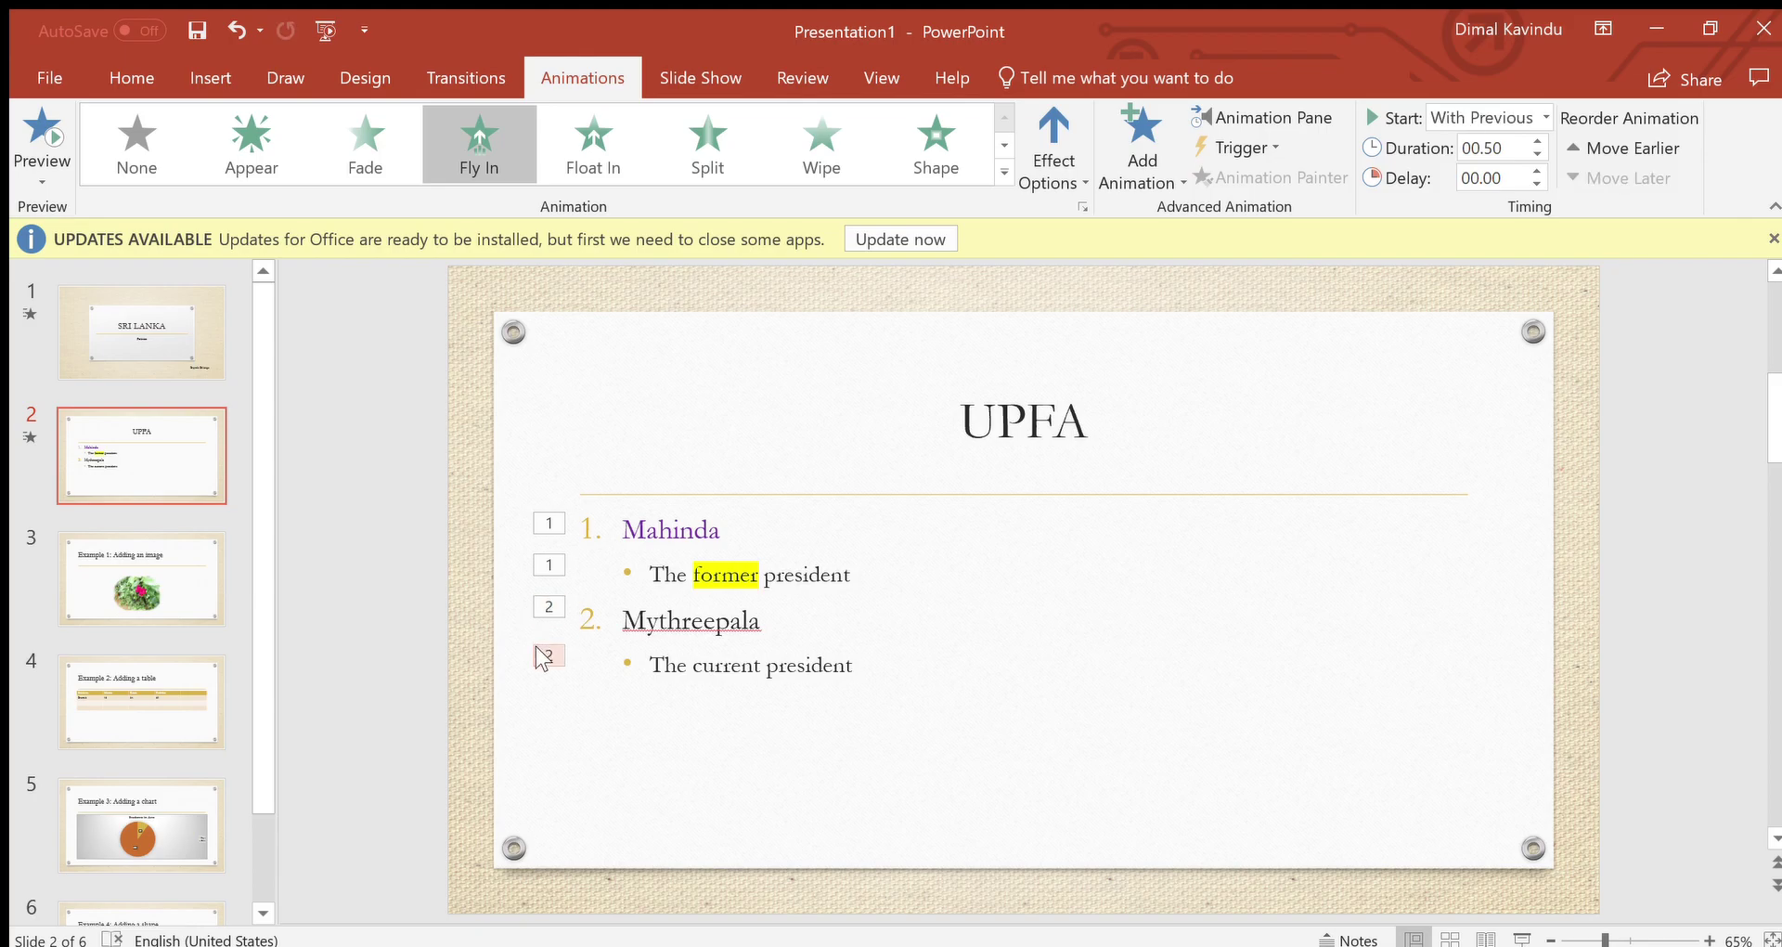
click(548, 607)
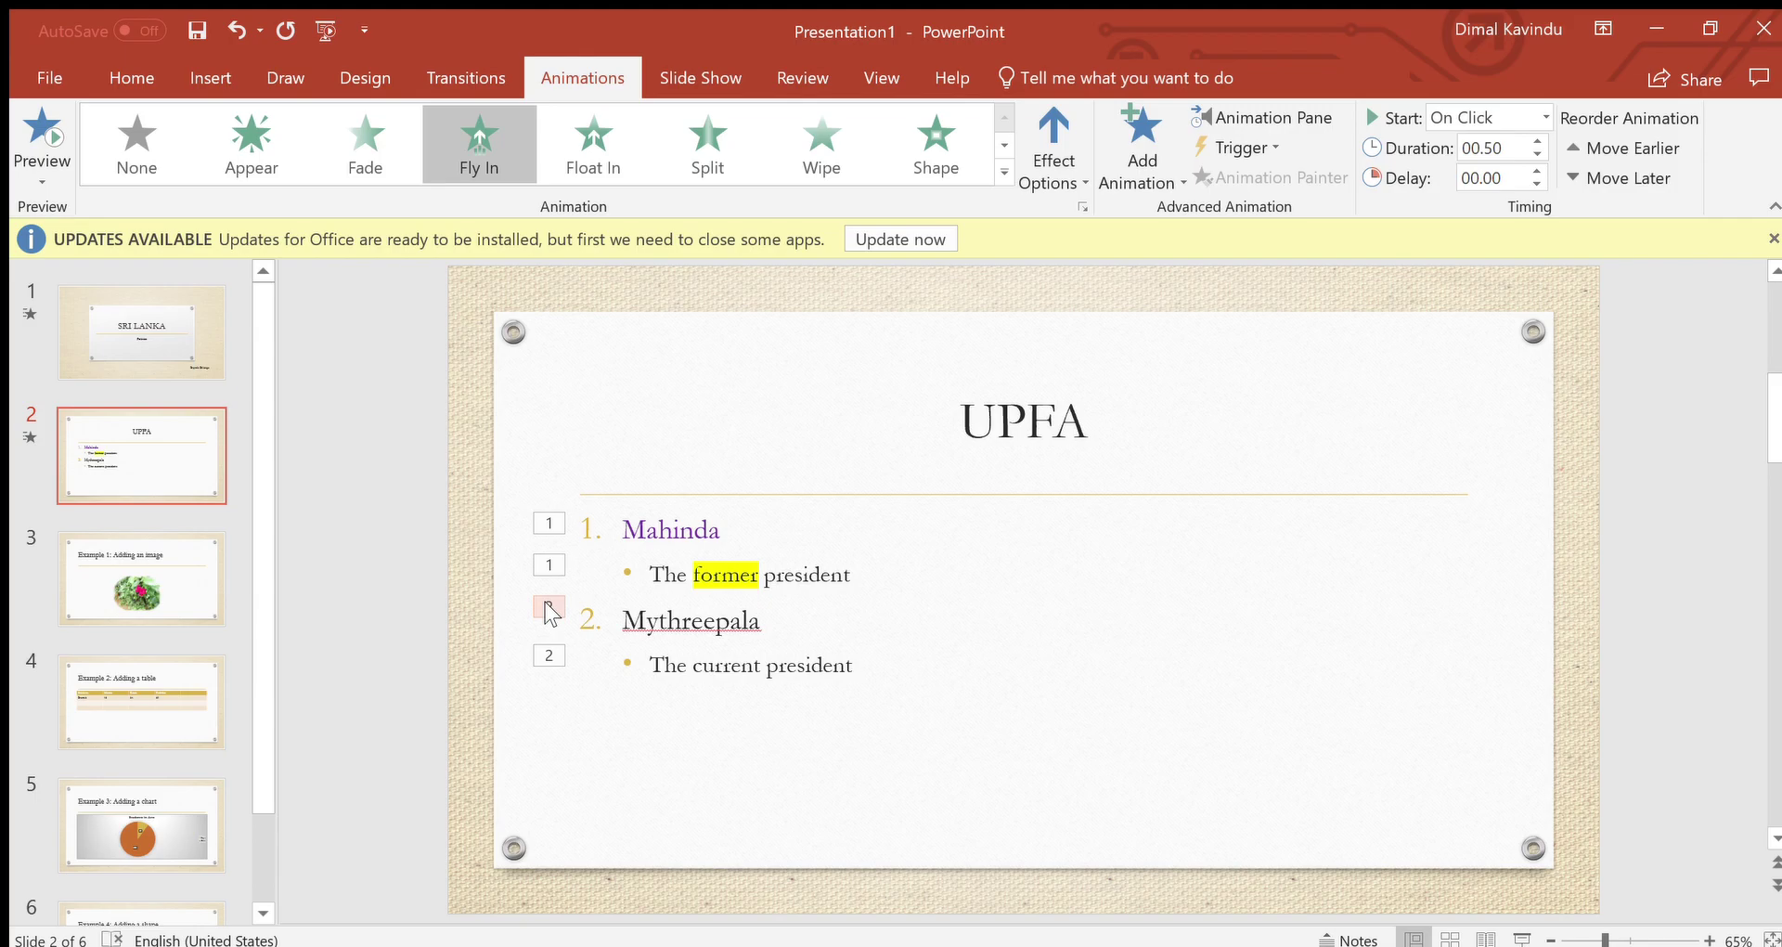
click(1610, 174)
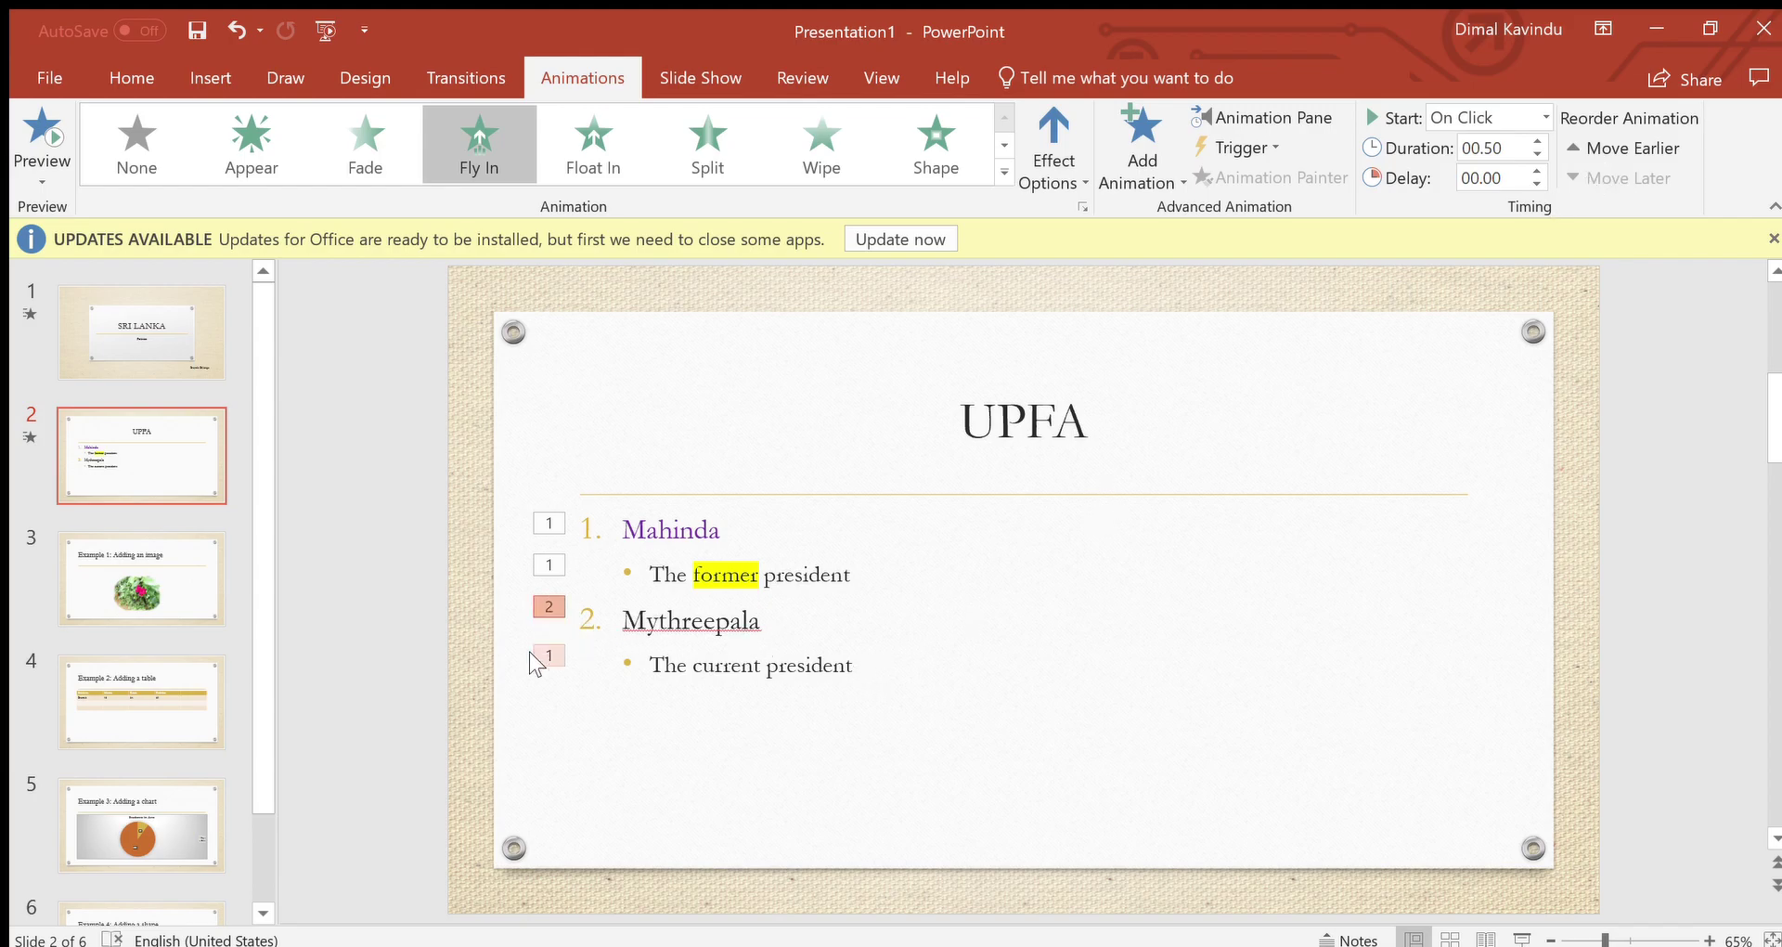
click(1619, 148)
click(1619, 147)
click(1616, 178)
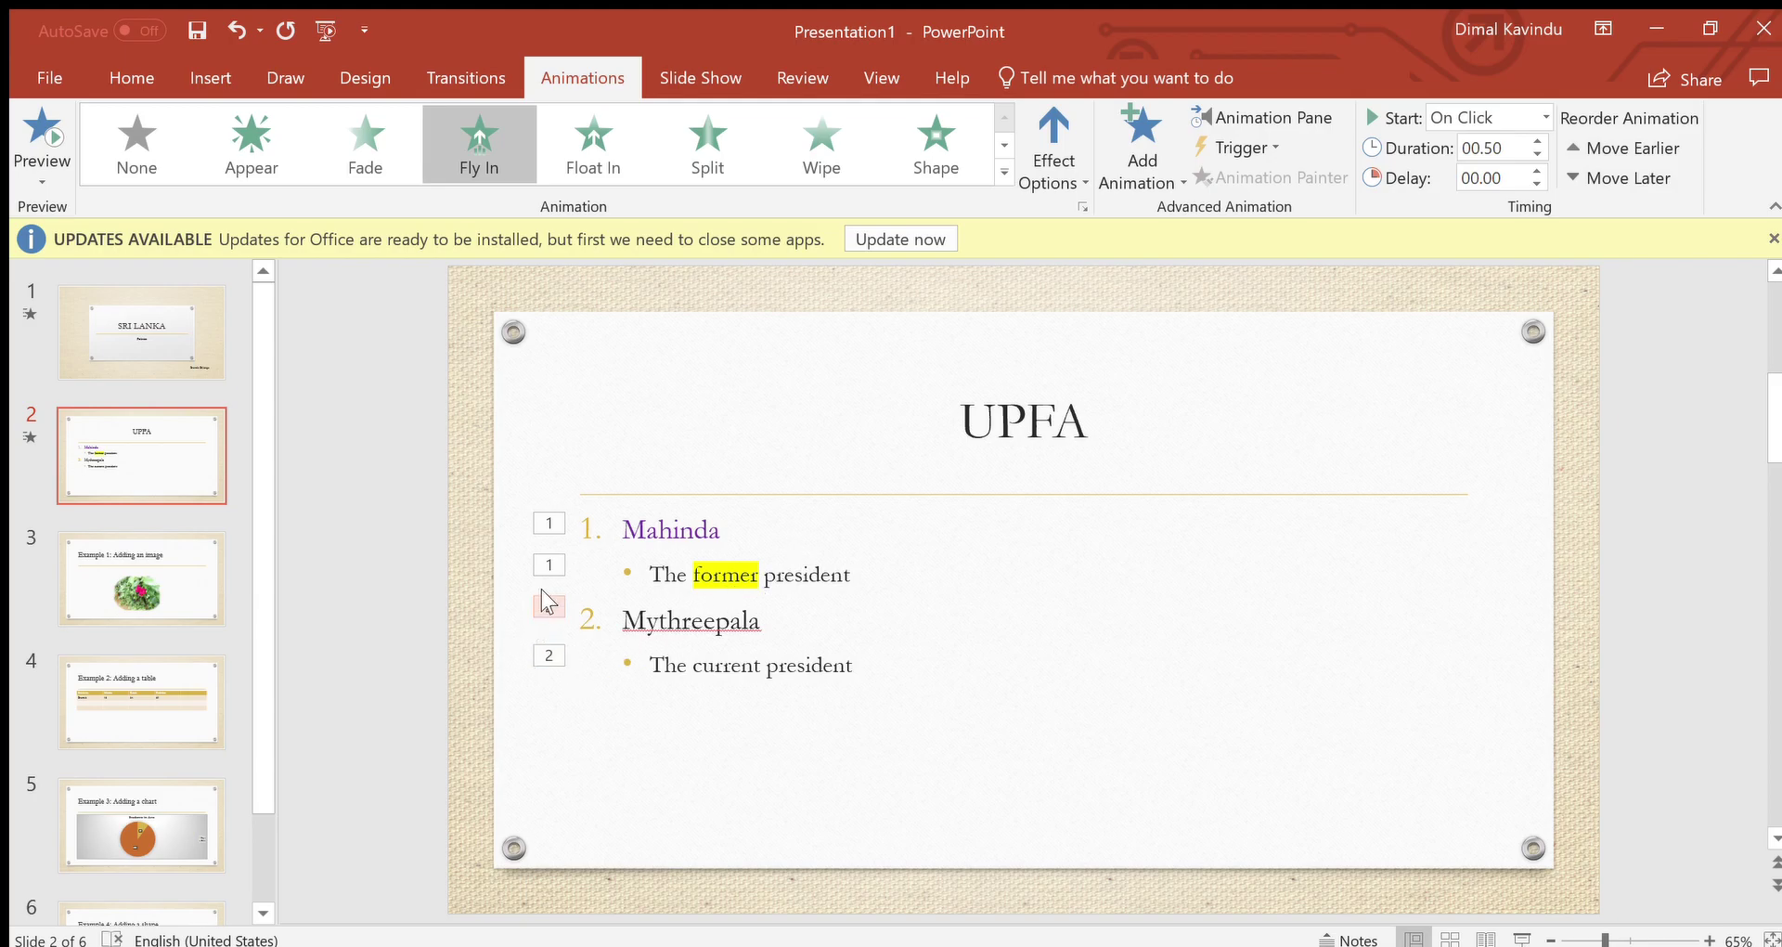
click(538, 657)
click(551, 603)
click(1285, 118)
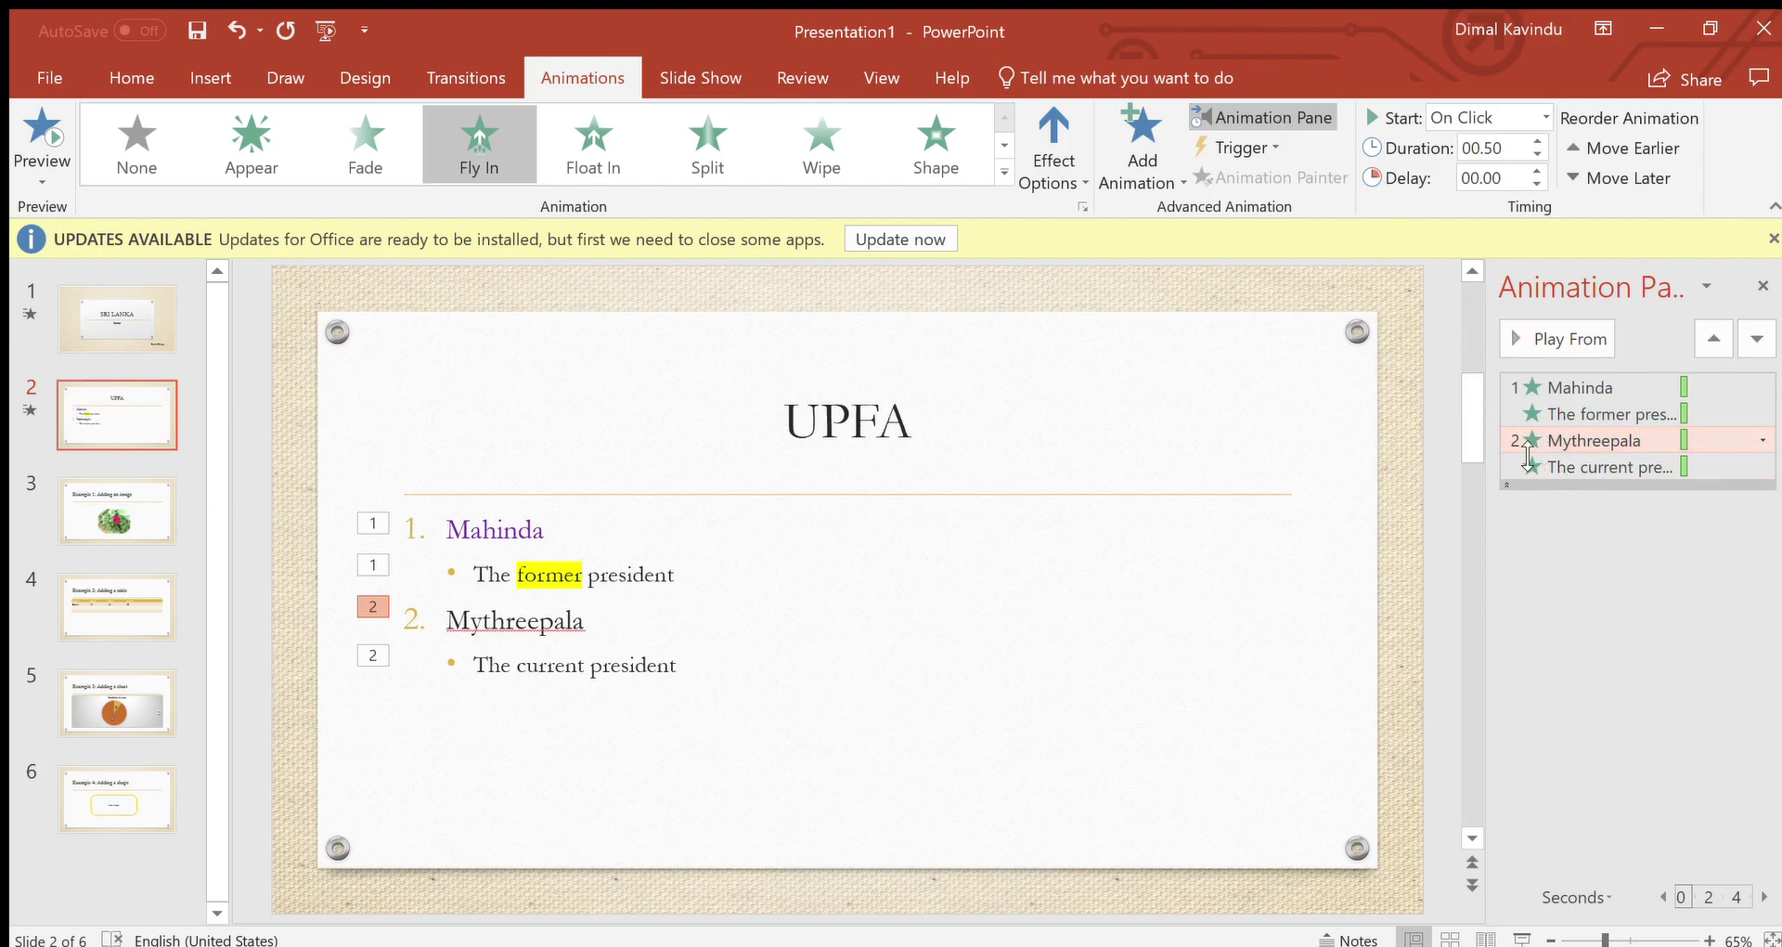
click(1704, 346)
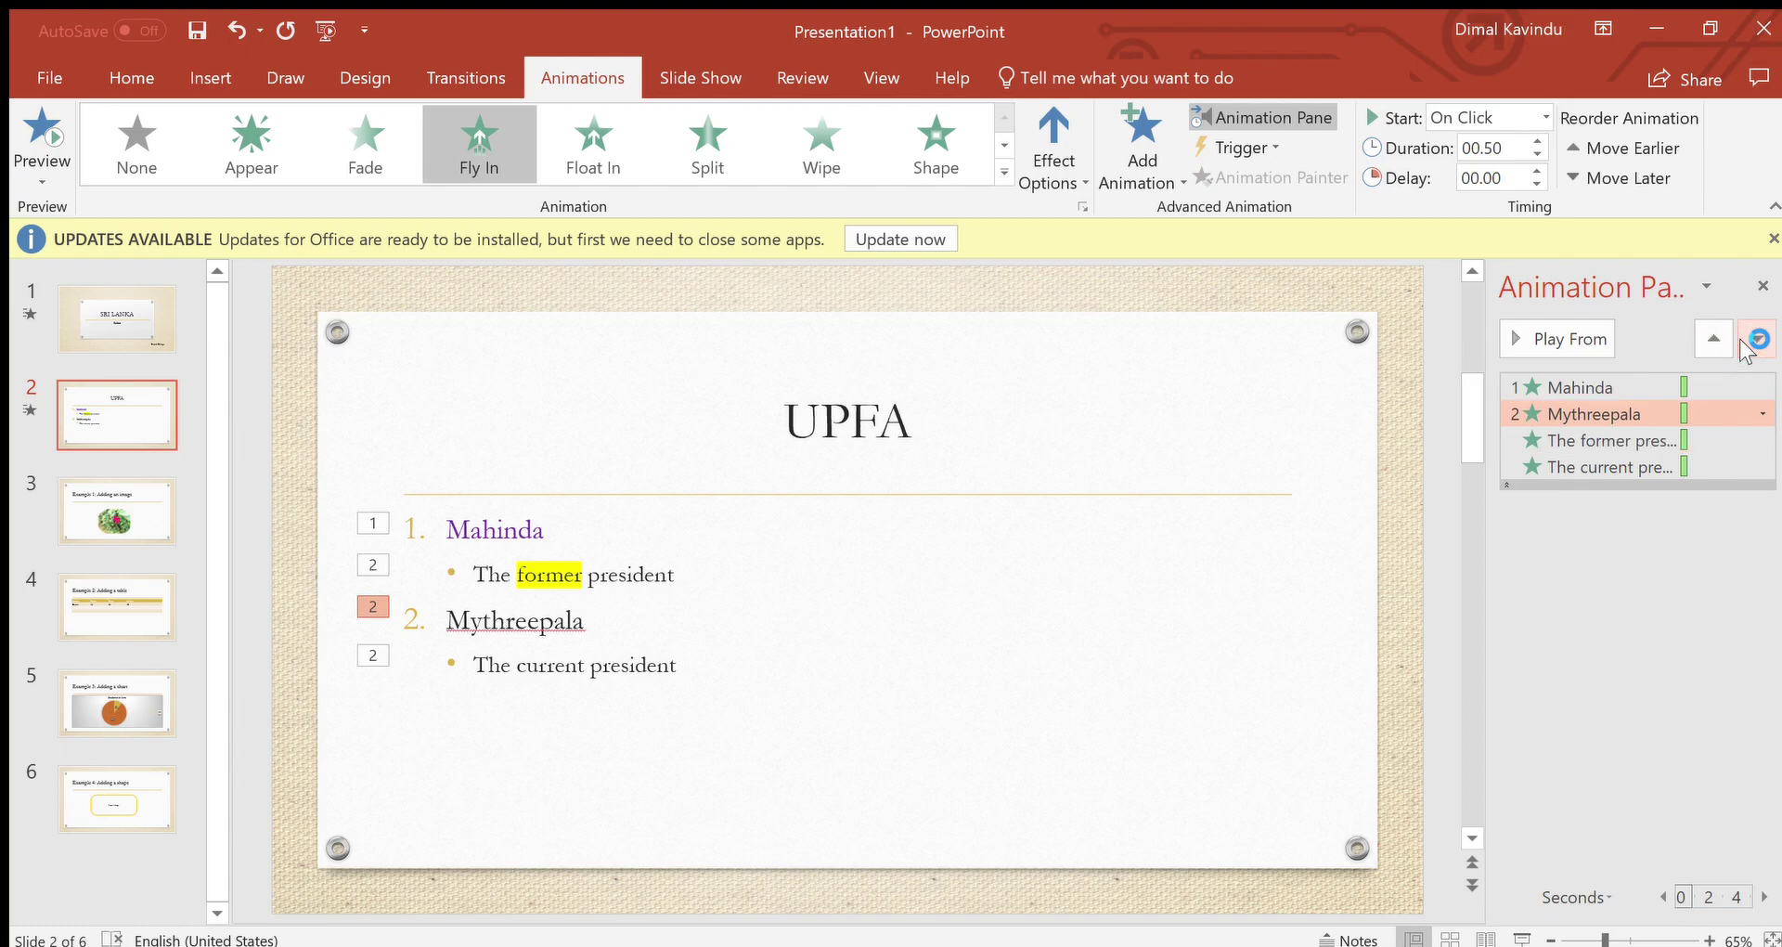
click(1743, 343)
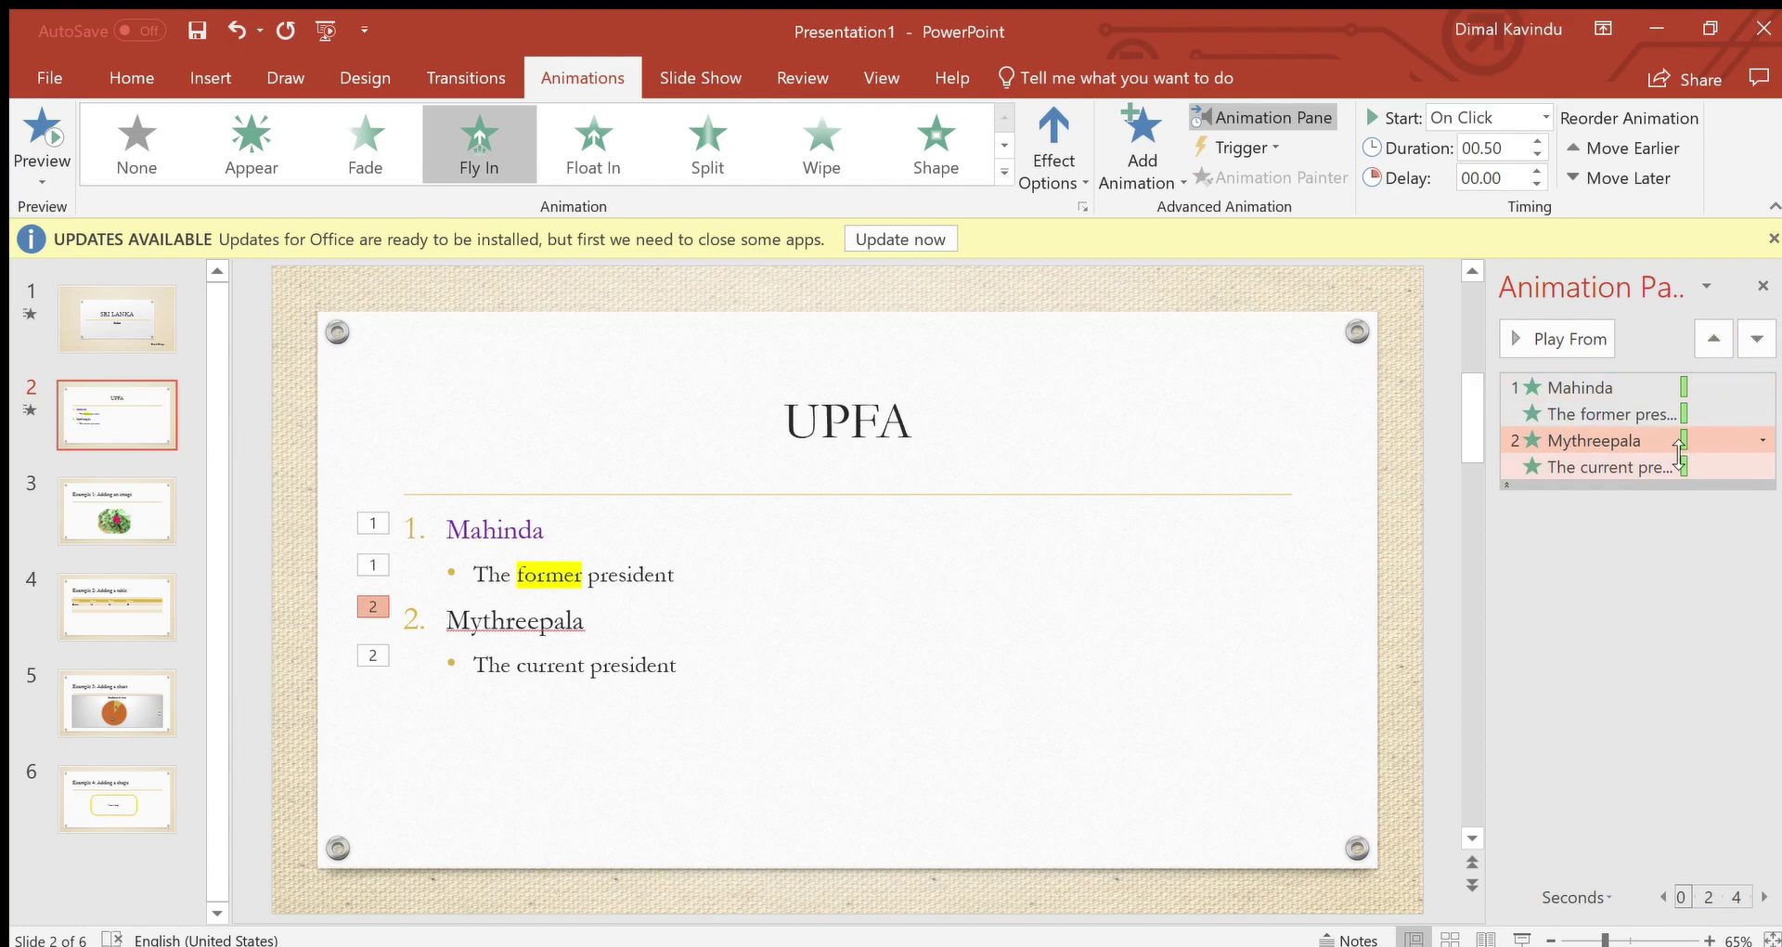
click(1513, 443)
click(1300, 402)
click(1455, 613)
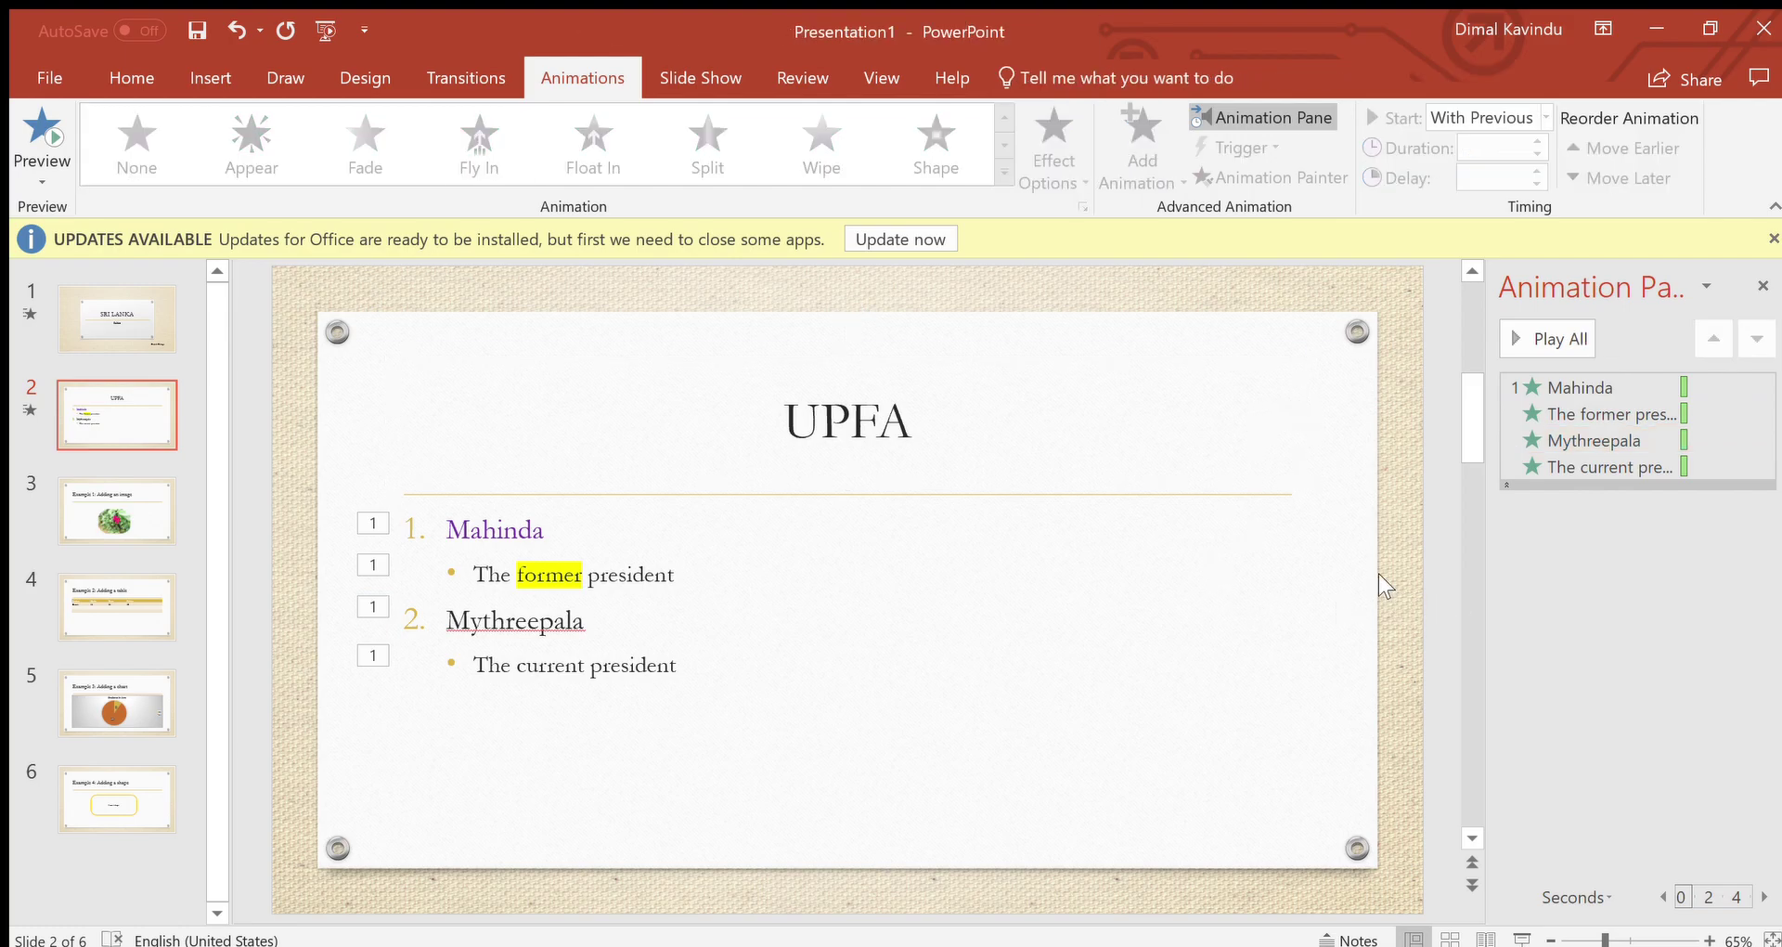
key(ctrl+z)
click(898, 691)
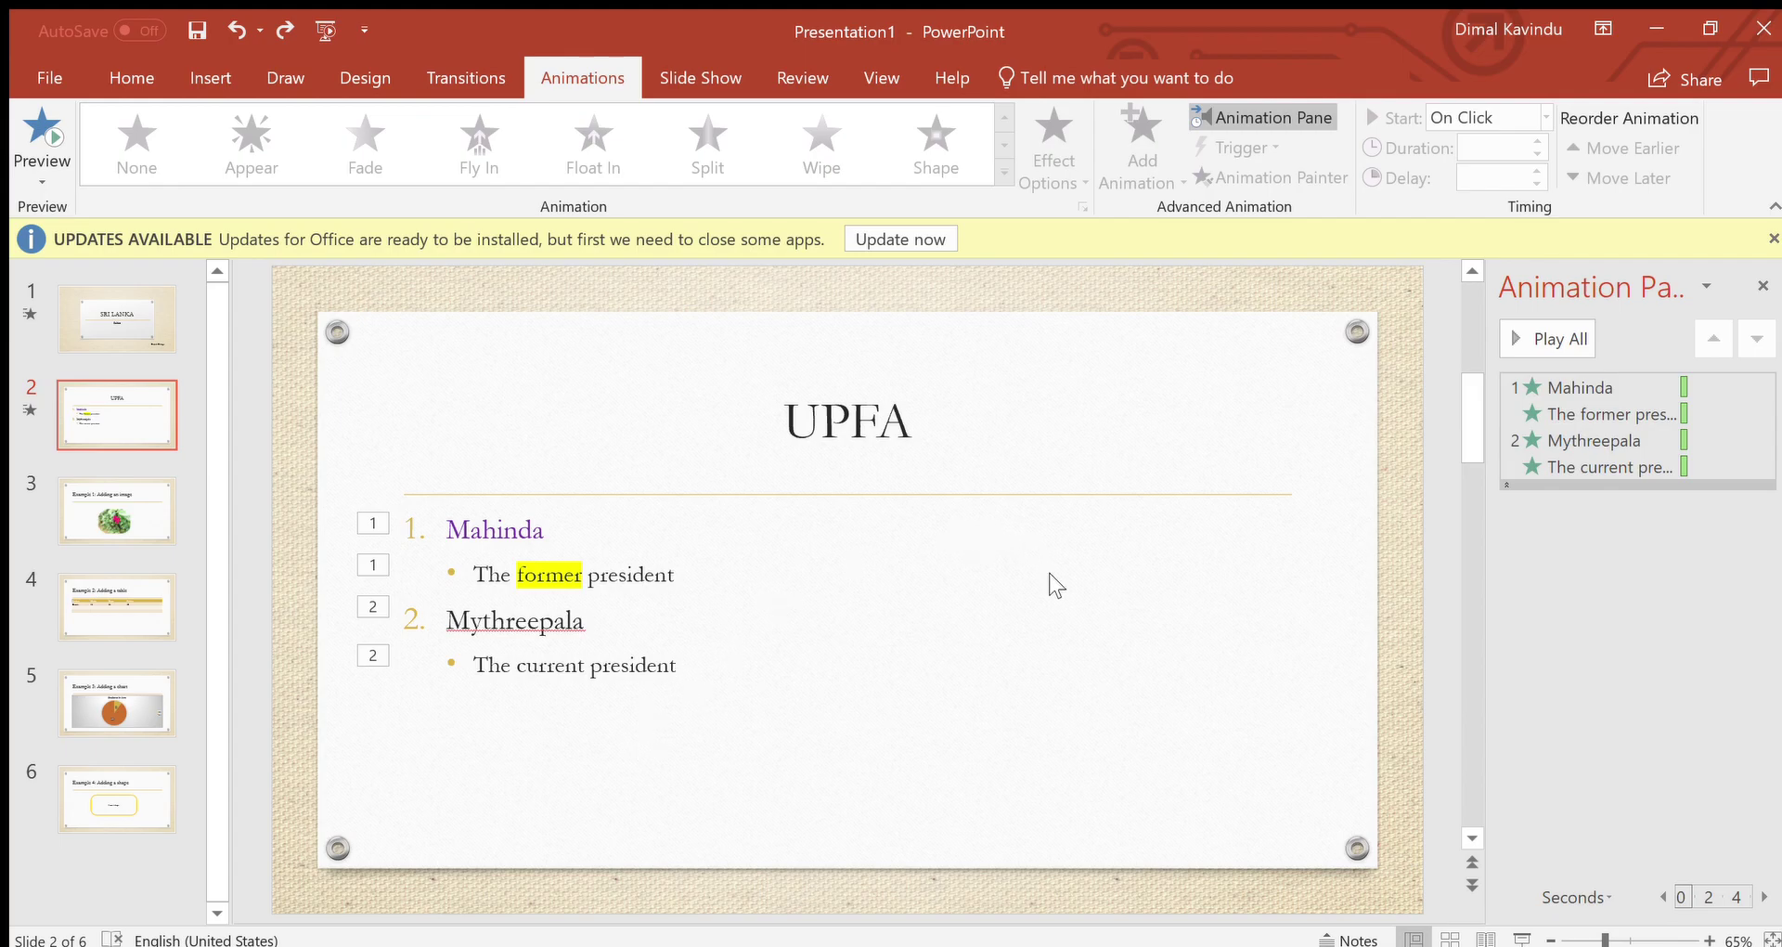
click(1762, 285)
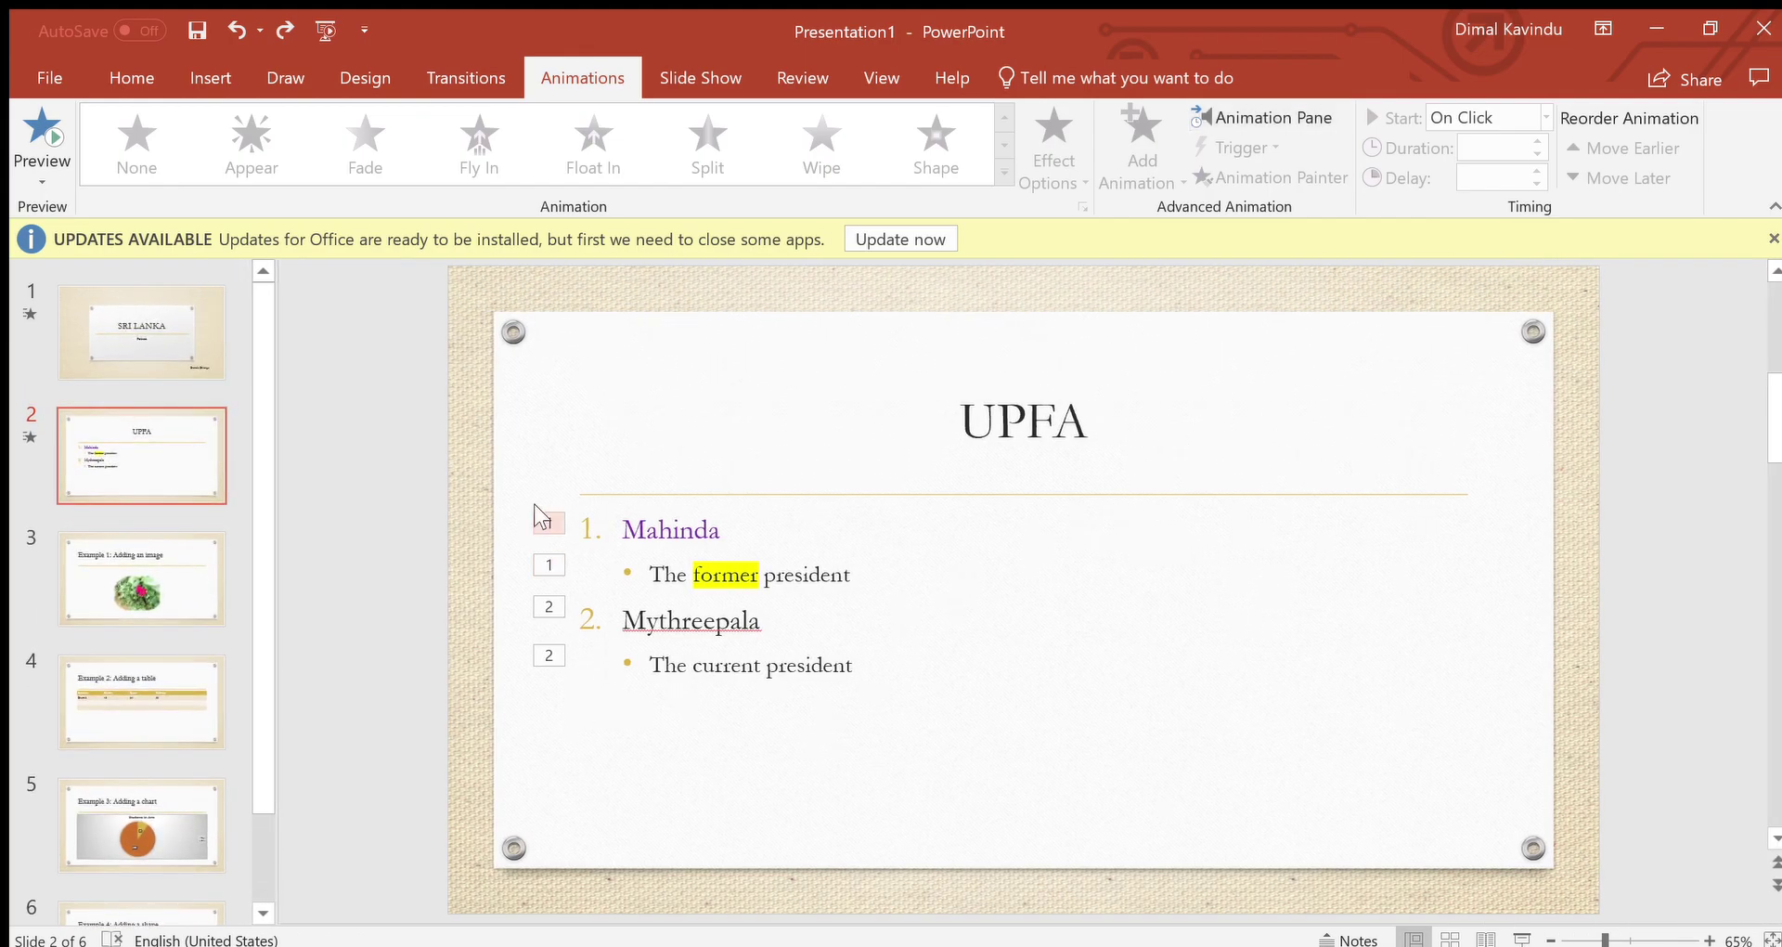
click(548, 564)
click(41, 139)
click(547, 608)
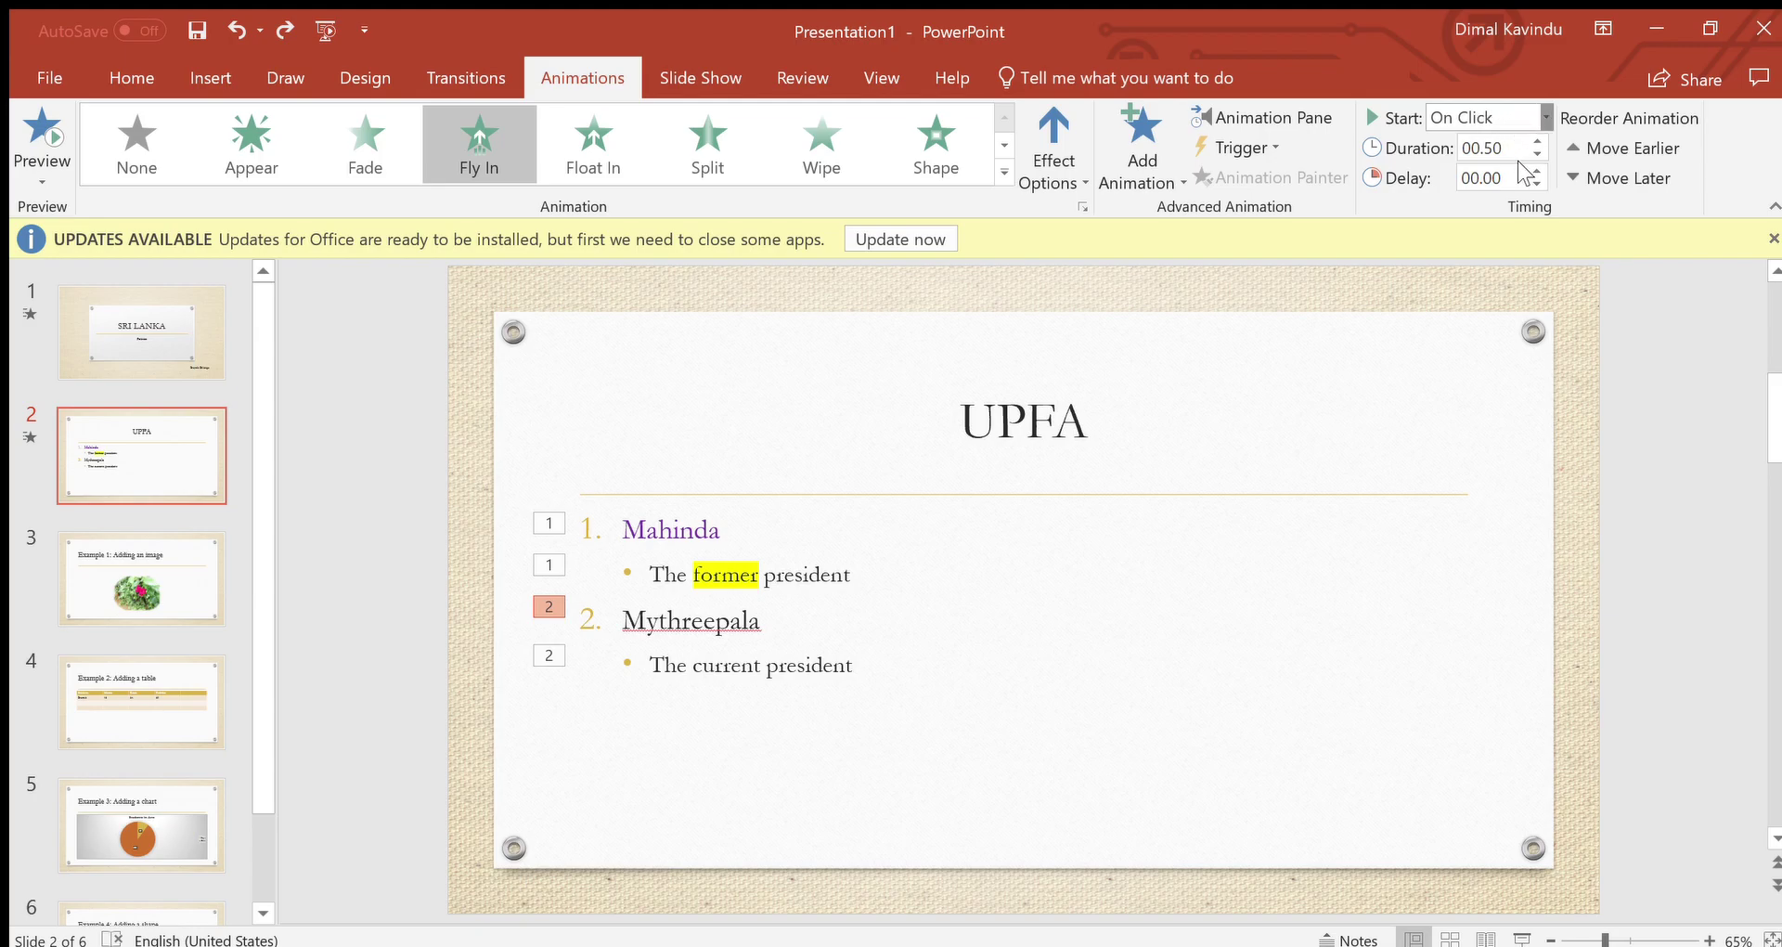
Step: Try With Previous and After Previous for Mythreepala, settle on On Click, and preview
key(Down)
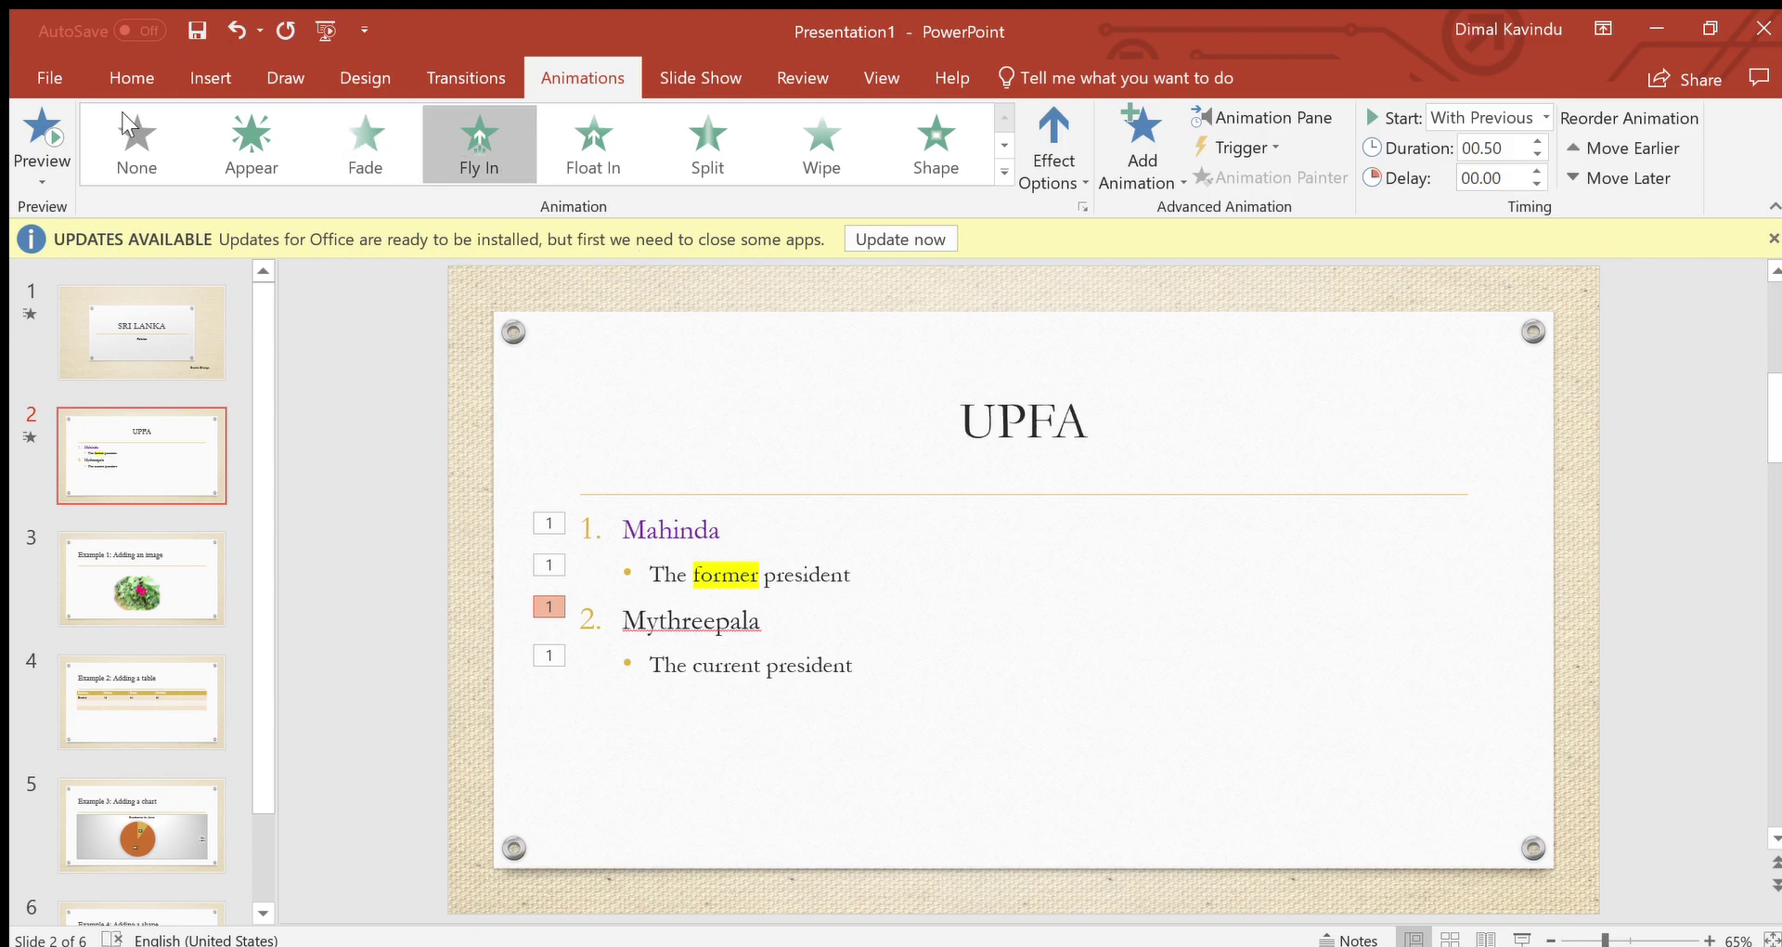
click(41, 139)
click(1493, 196)
key(Up)
key(Up)
click(548, 608)
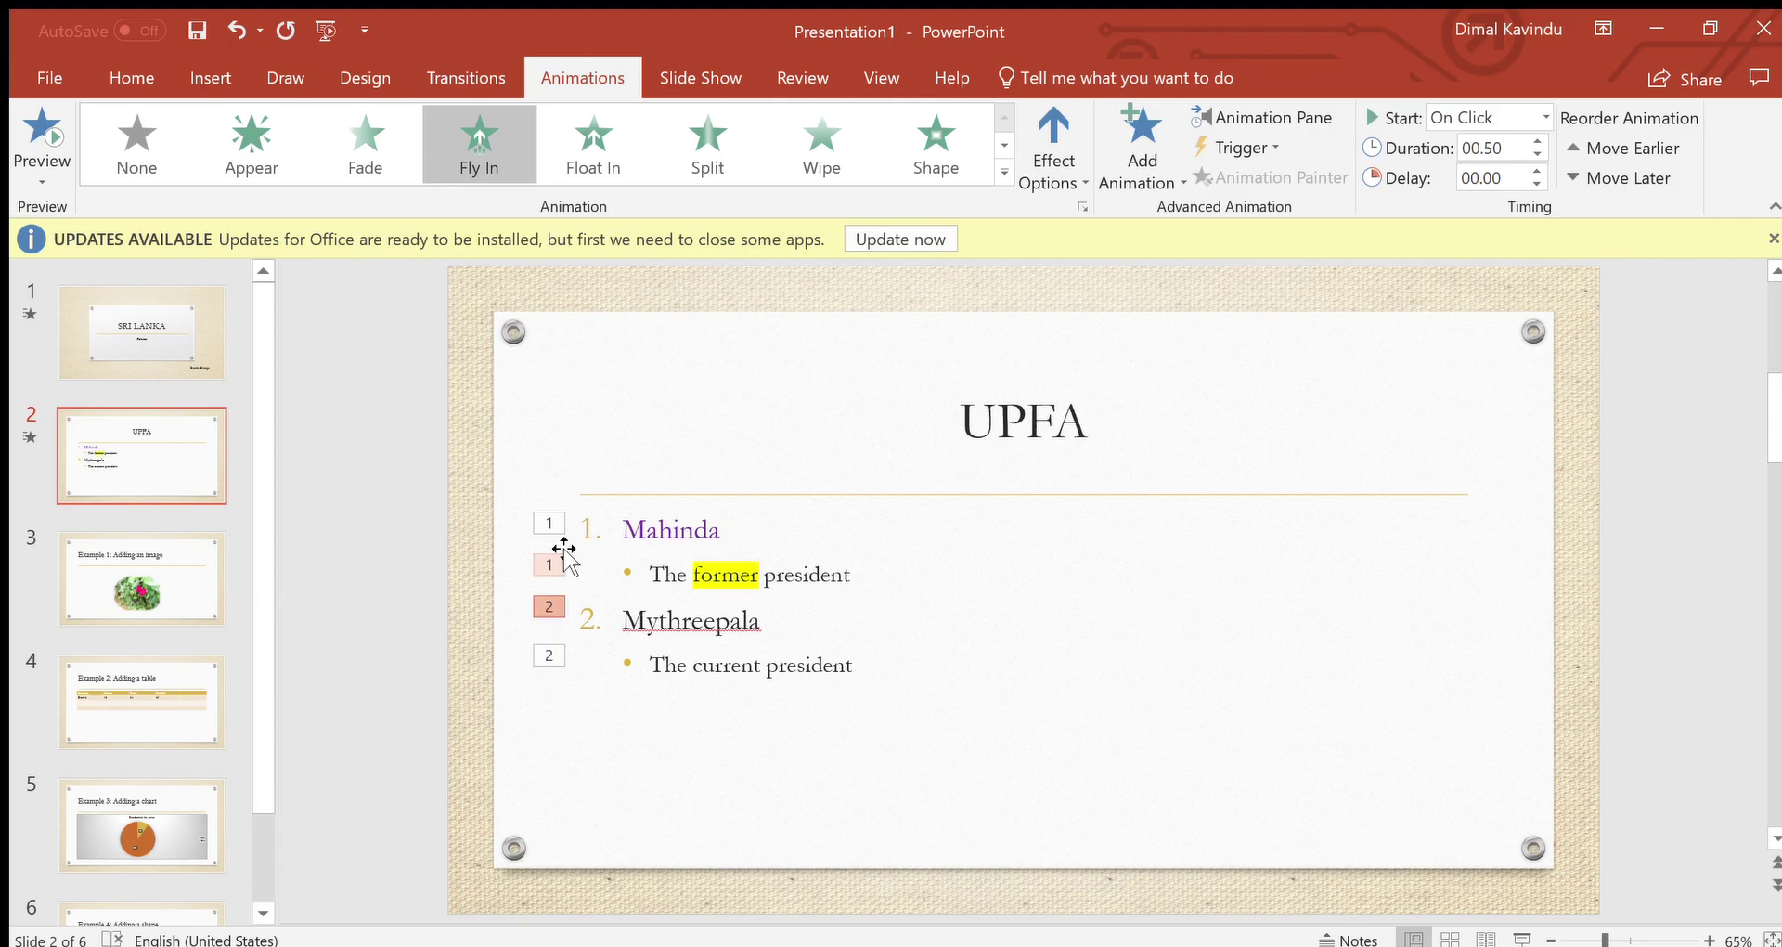
click(548, 567)
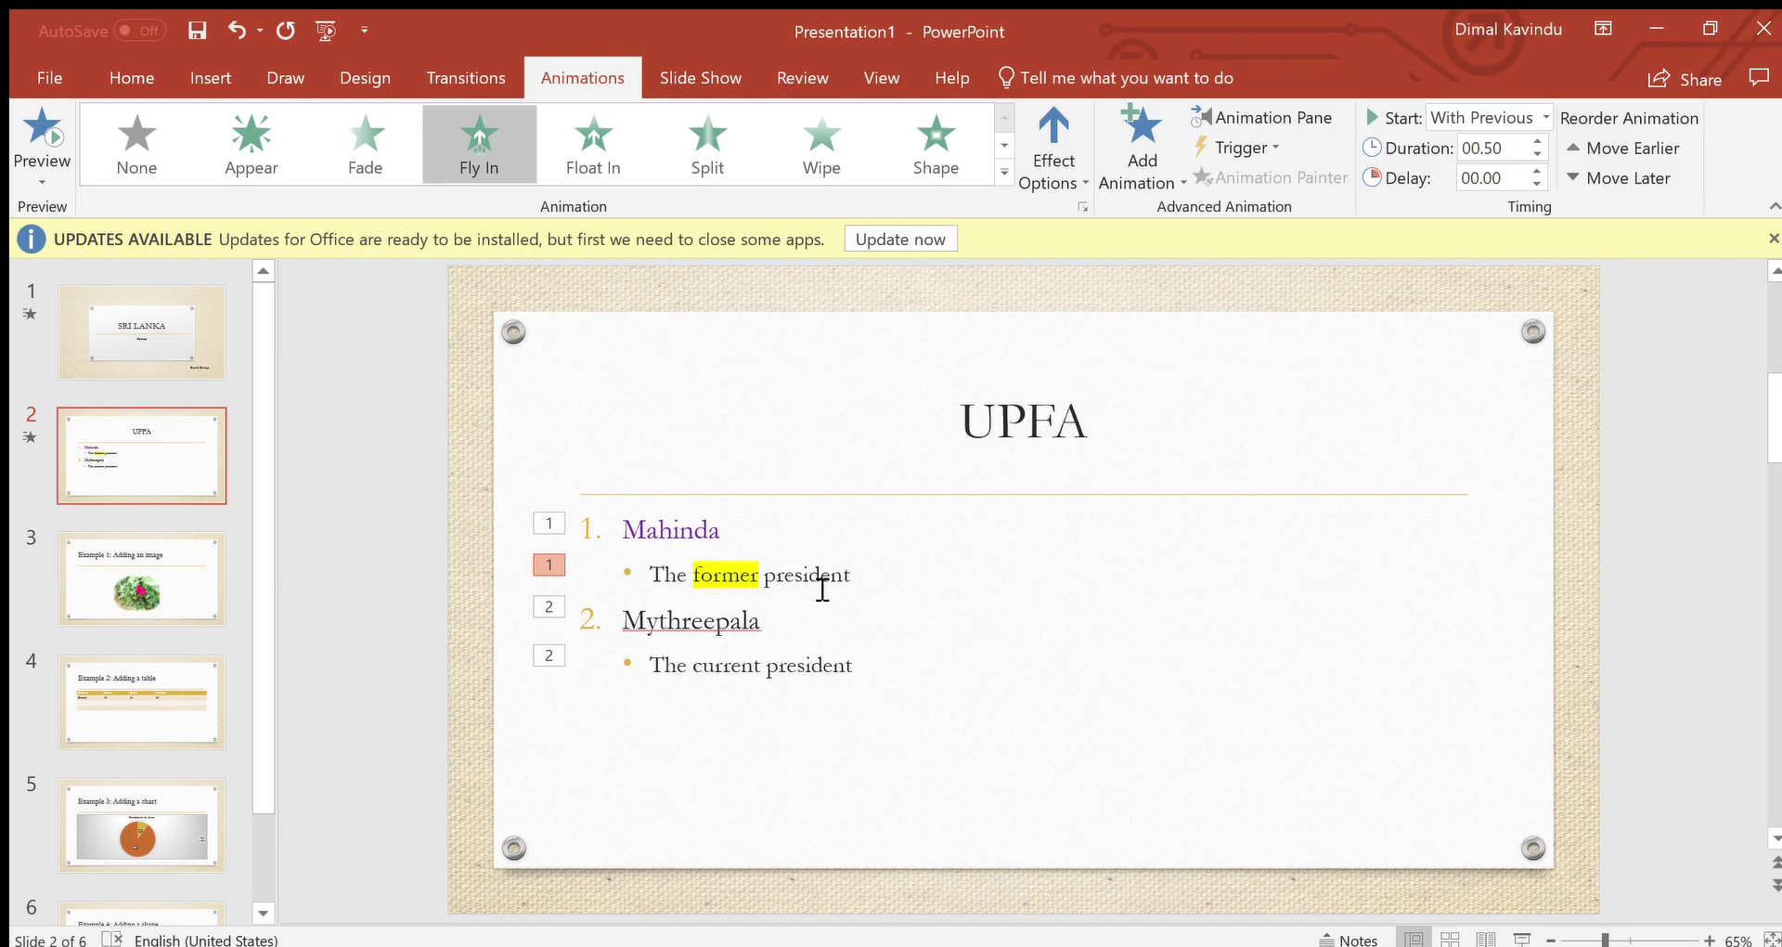
Step: Set 'The former president' line to start On Click and preview the three-step sequence
click(39, 125)
key(Up)
click(35, 144)
Step: Reorder Mythreepala's animation and set it to start With Previous alongside Mahinda
click(549, 607)
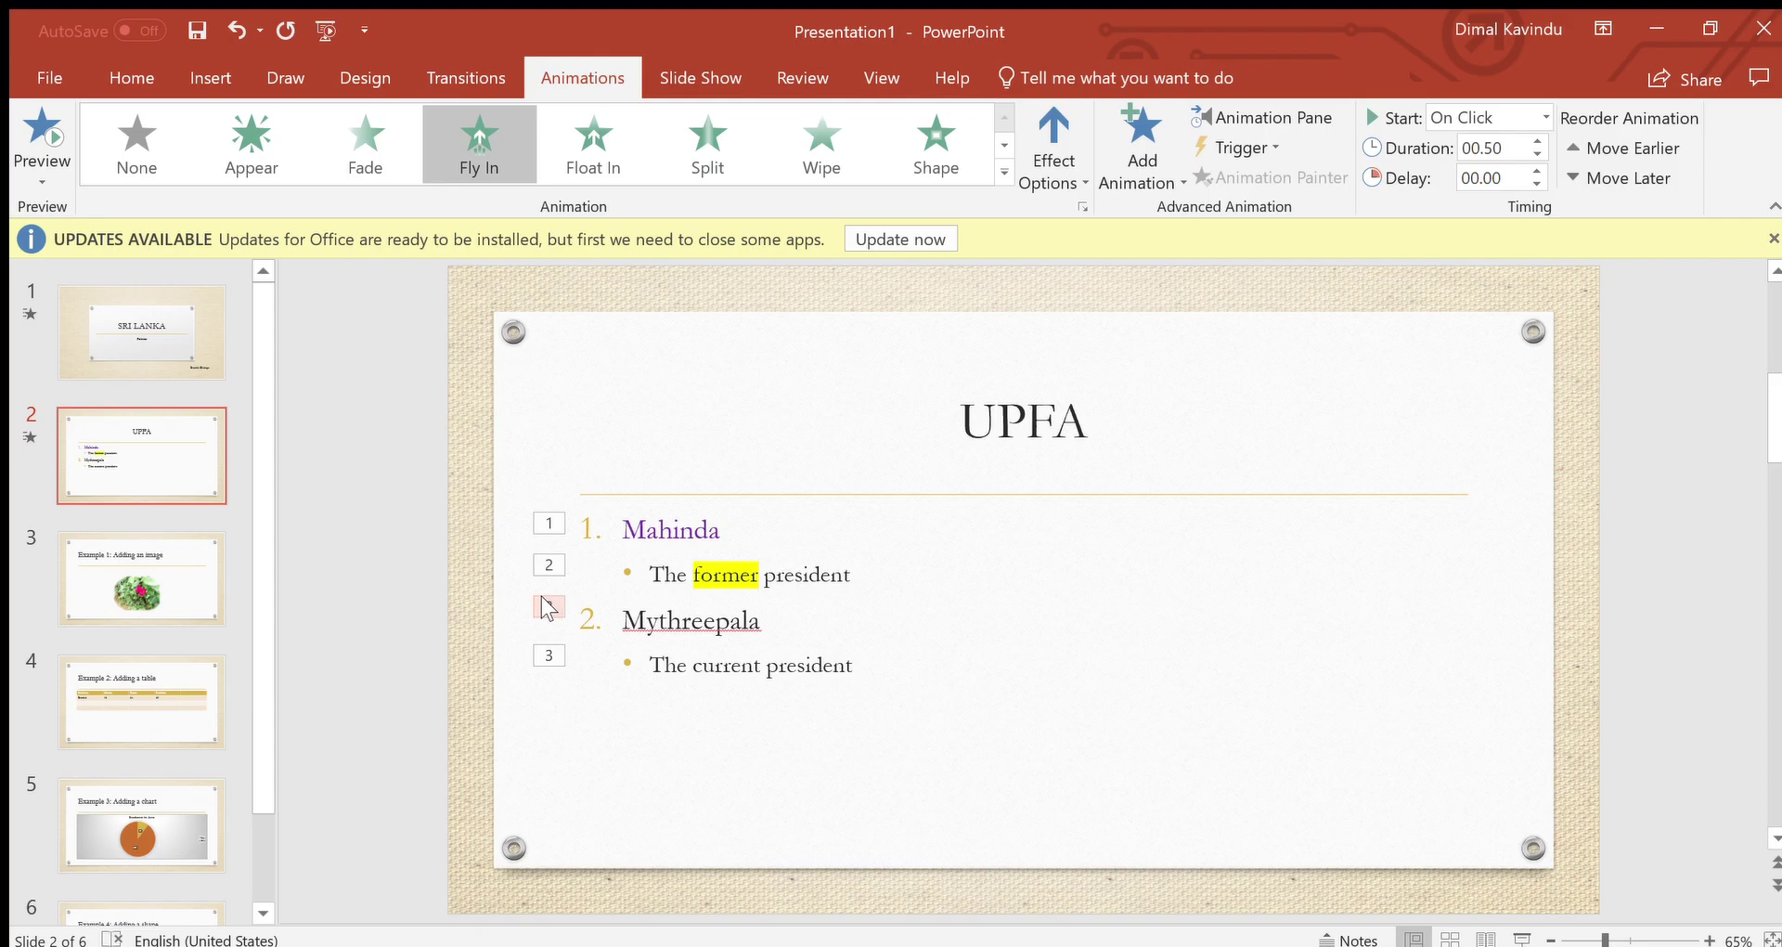
click(1612, 146)
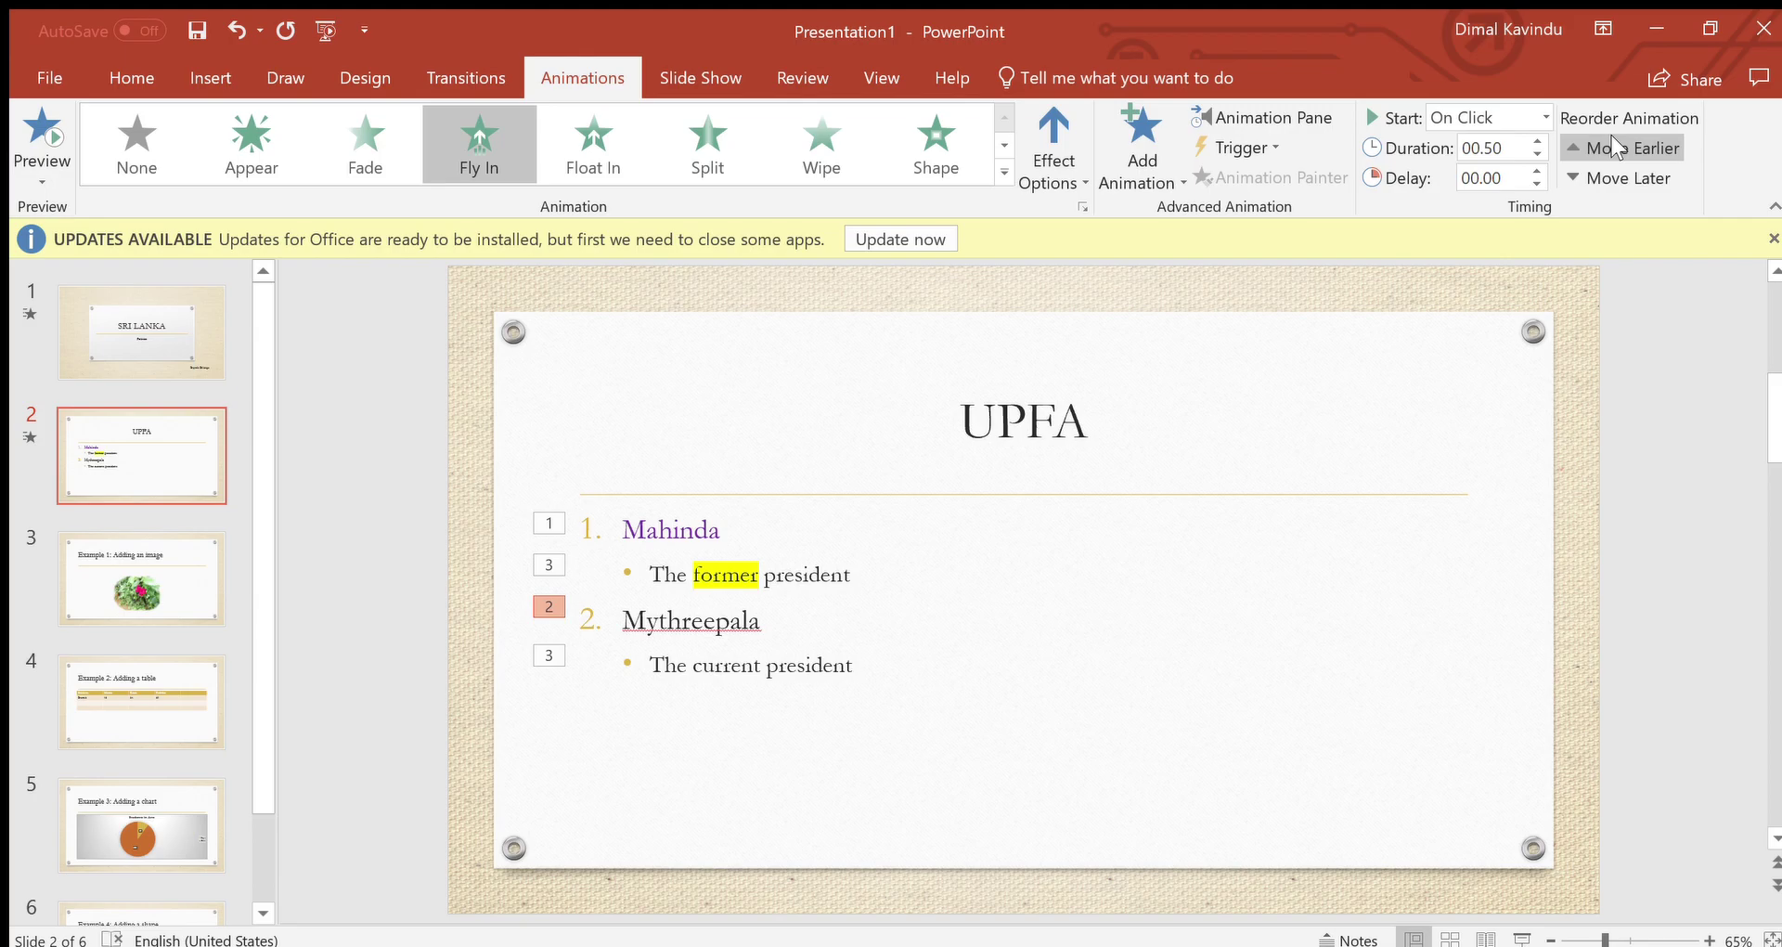
click(1613, 147)
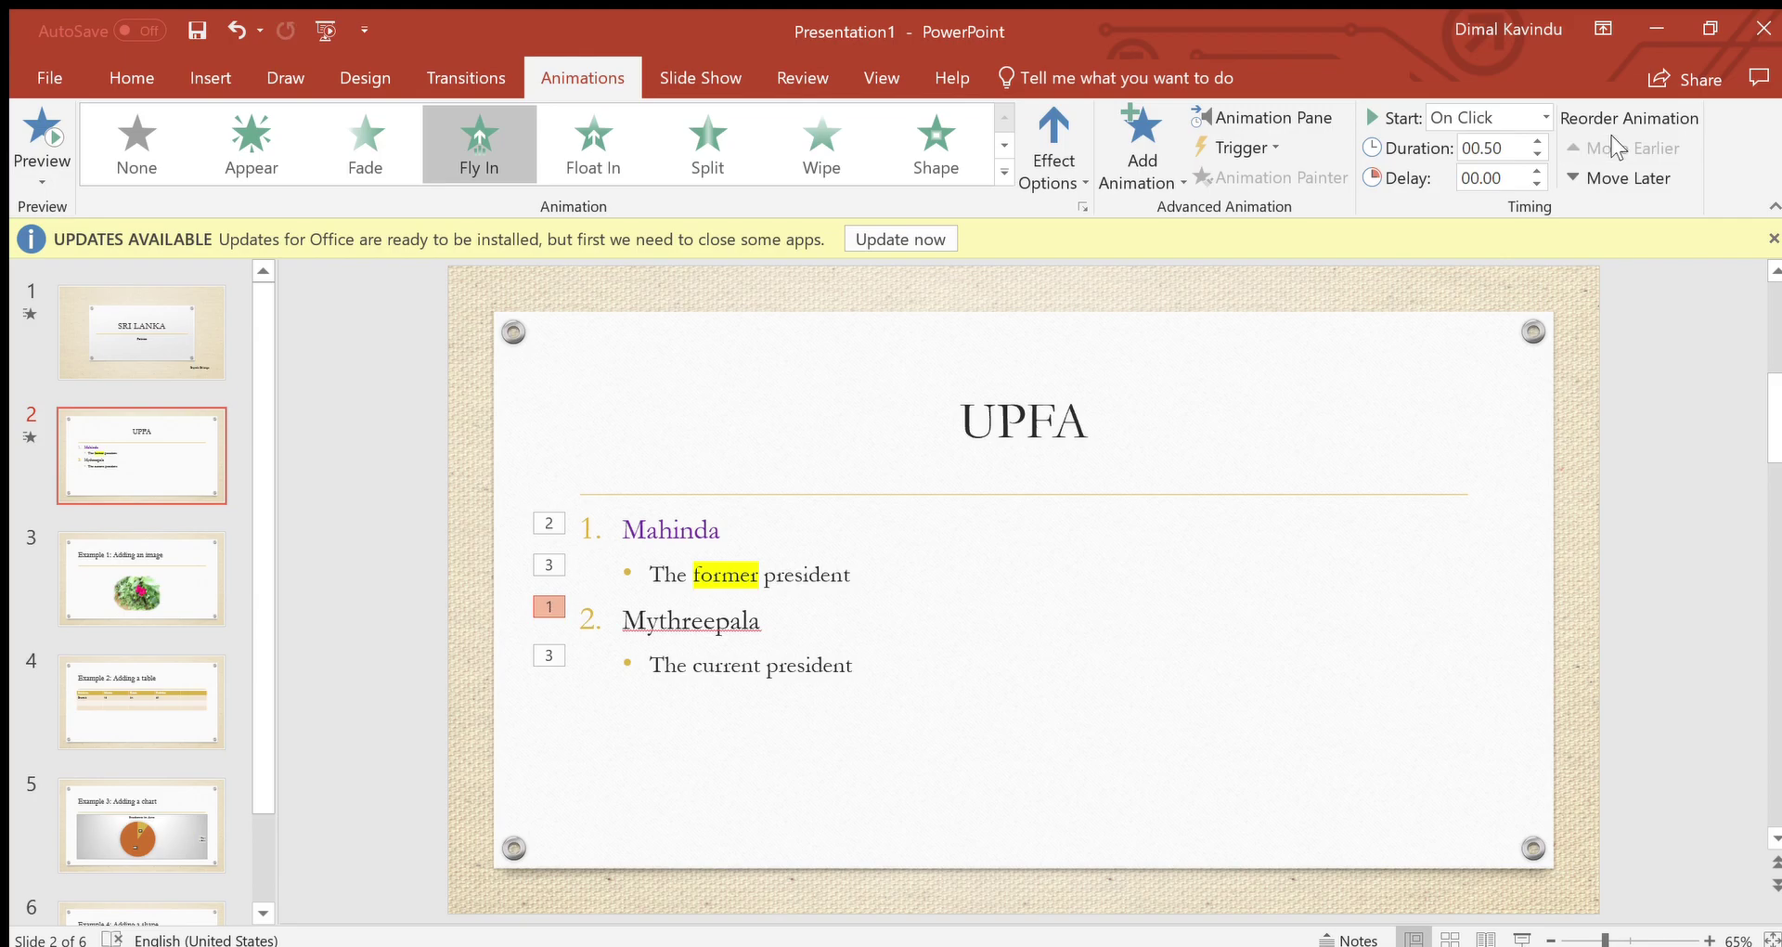
click(1610, 179)
click(545, 606)
click(1539, 110)
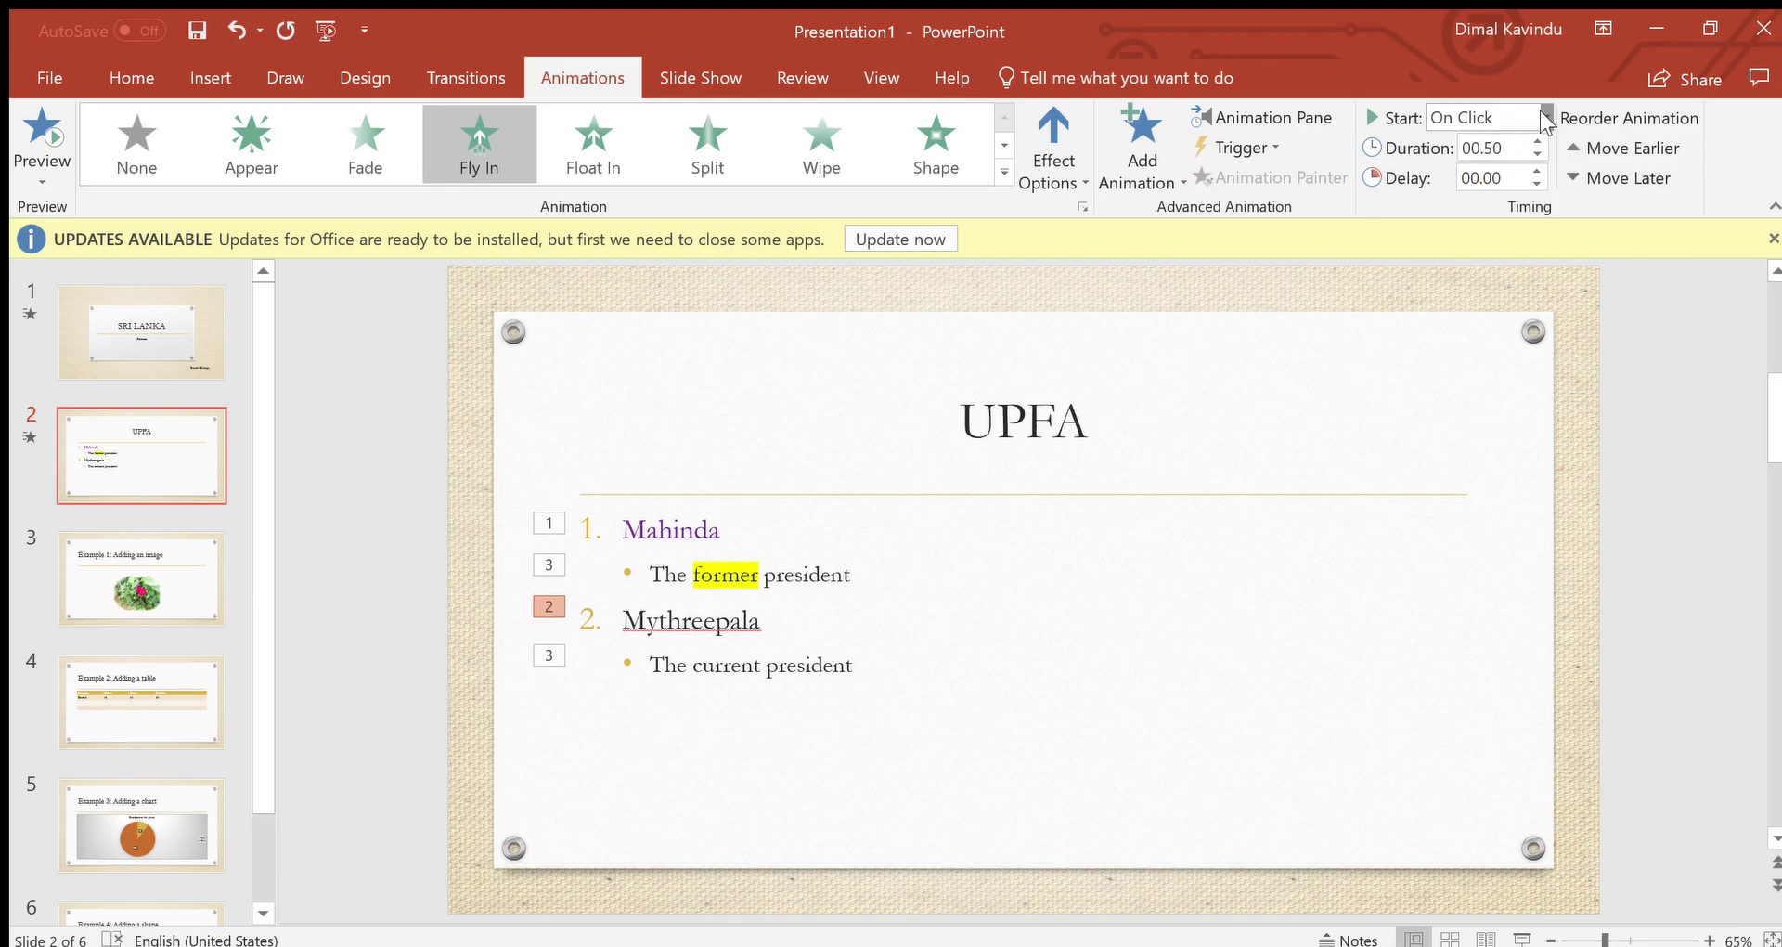
click(1503, 156)
Step: Undo the reorder so Mahinda's points animate on click 1 and Mythreepala's on click 2
click(27, 130)
key(ctrl+z)
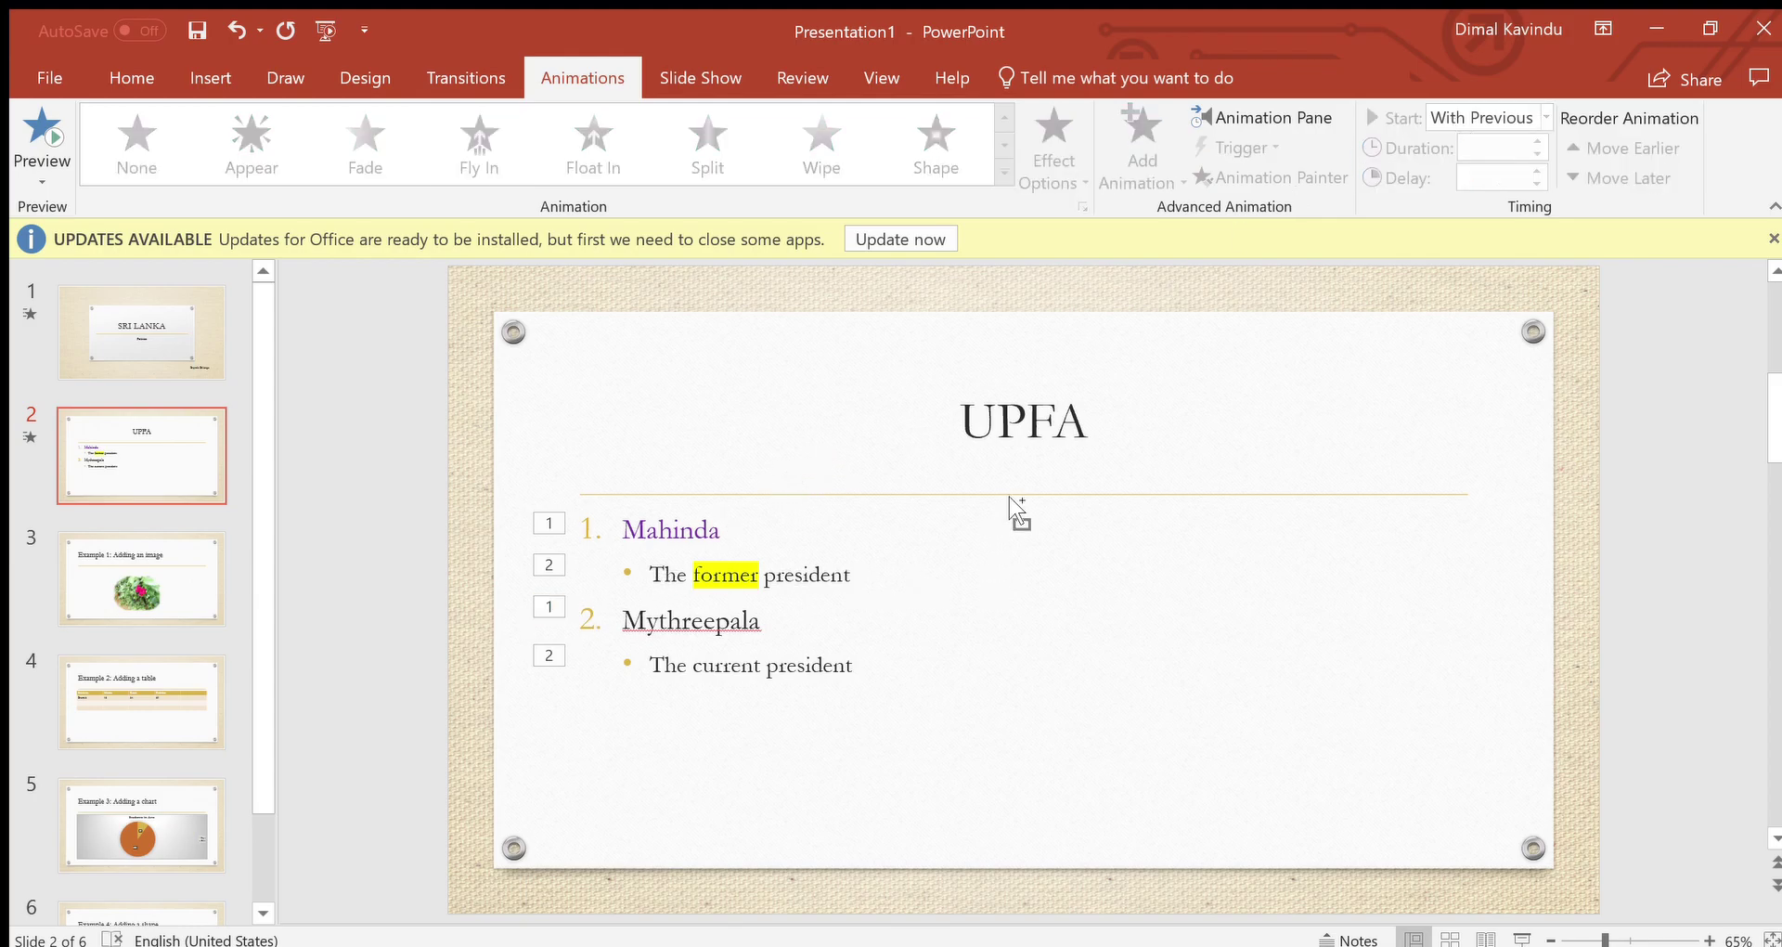
key(ctrl+z)
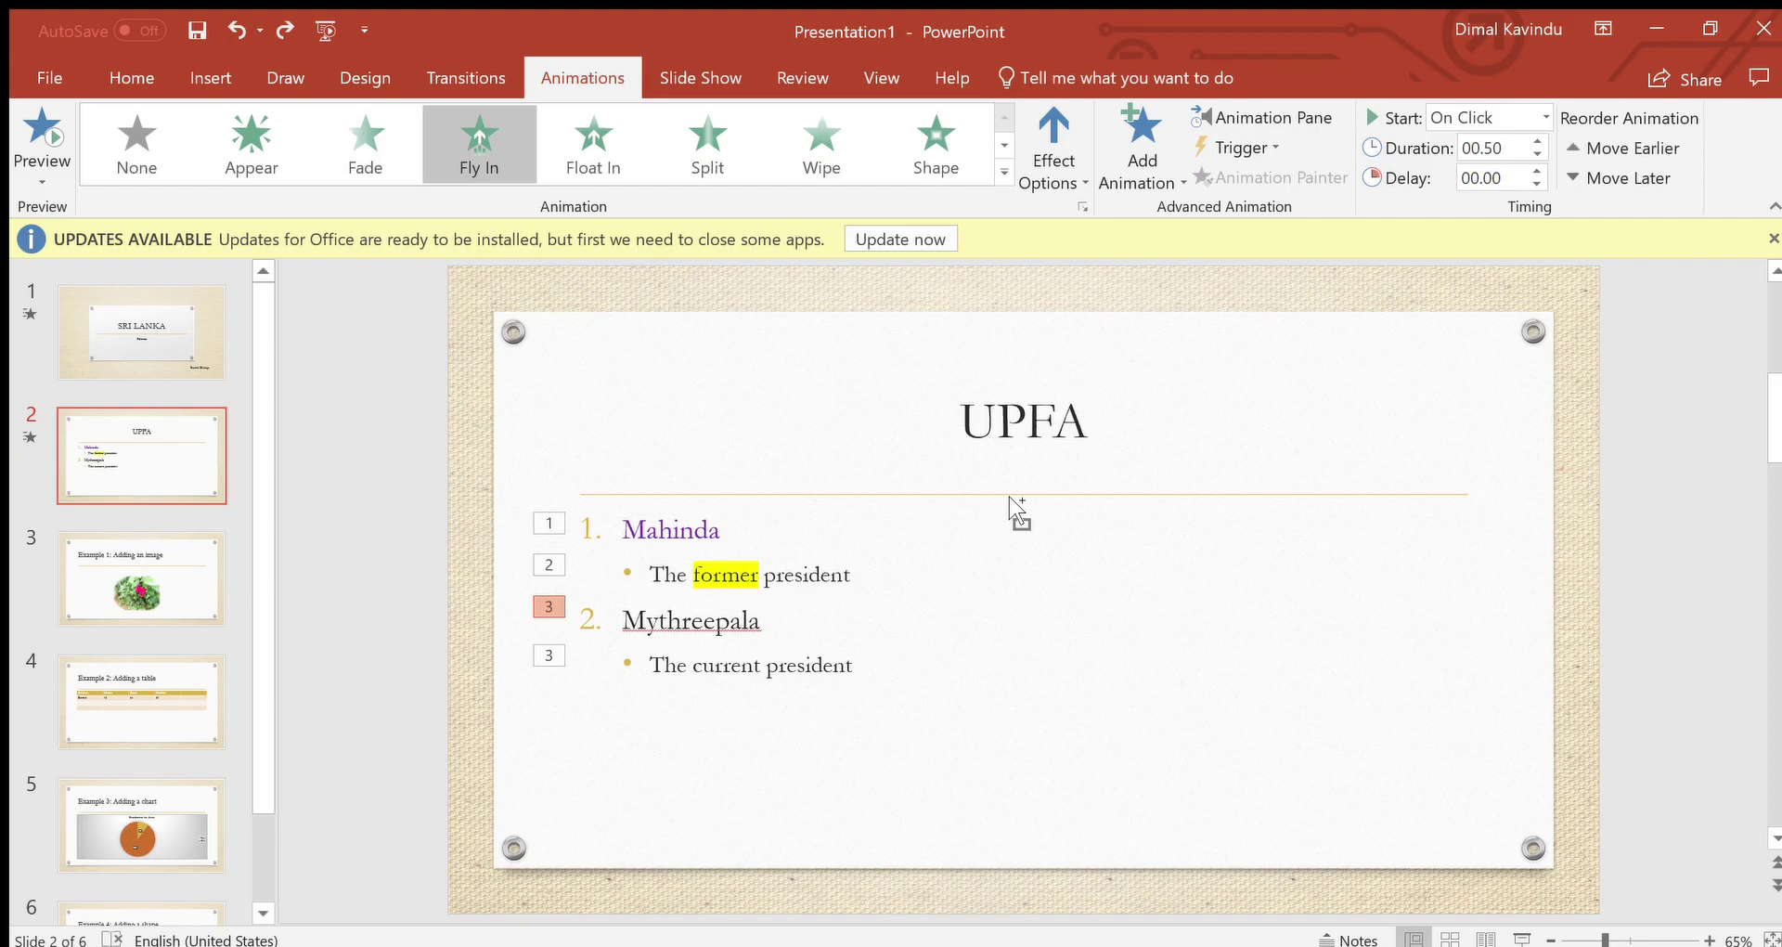
key(ctrl+y)
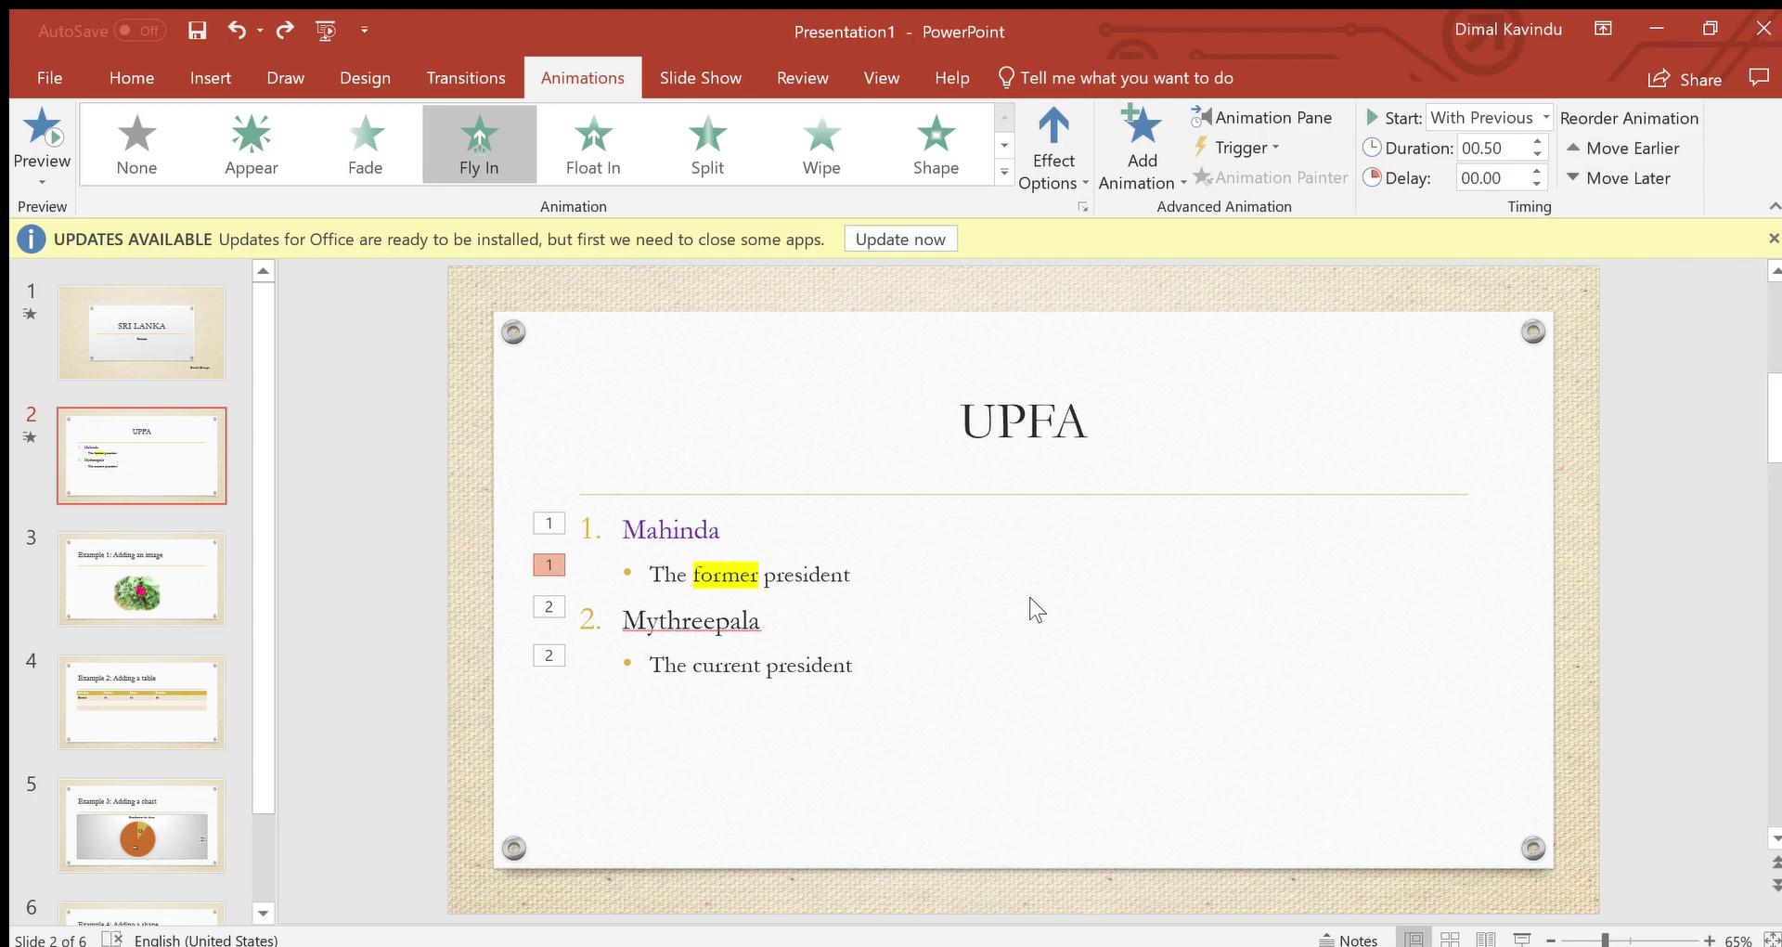
click(1015, 646)
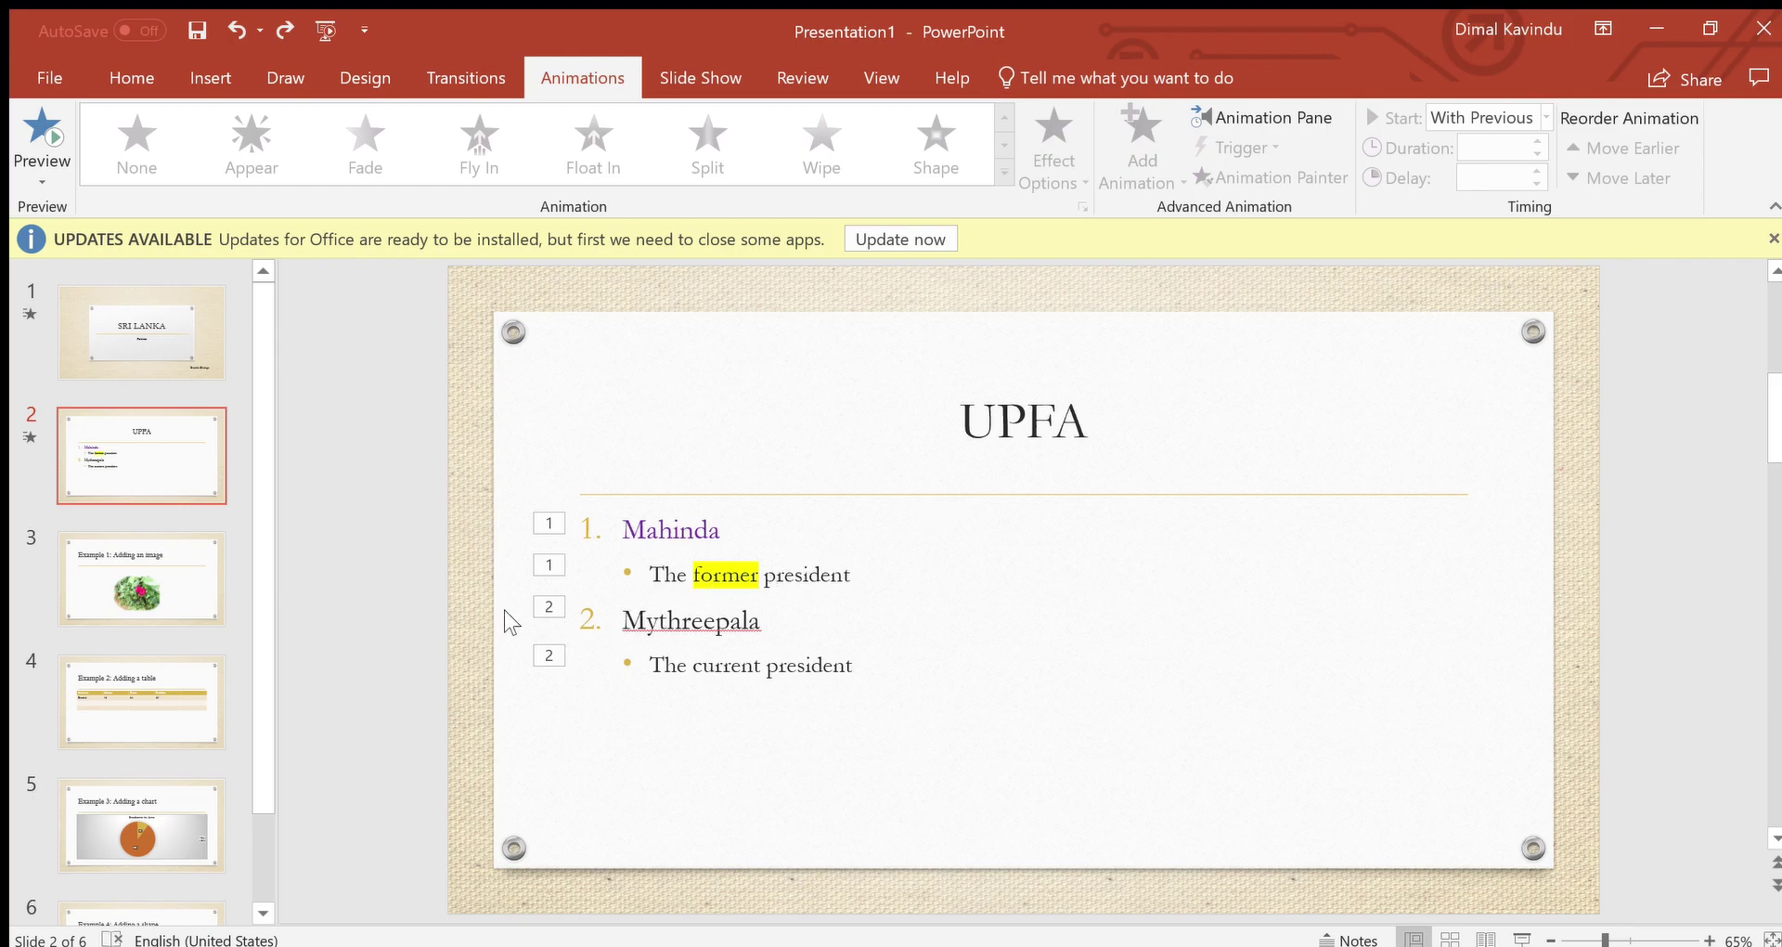
click(538, 608)
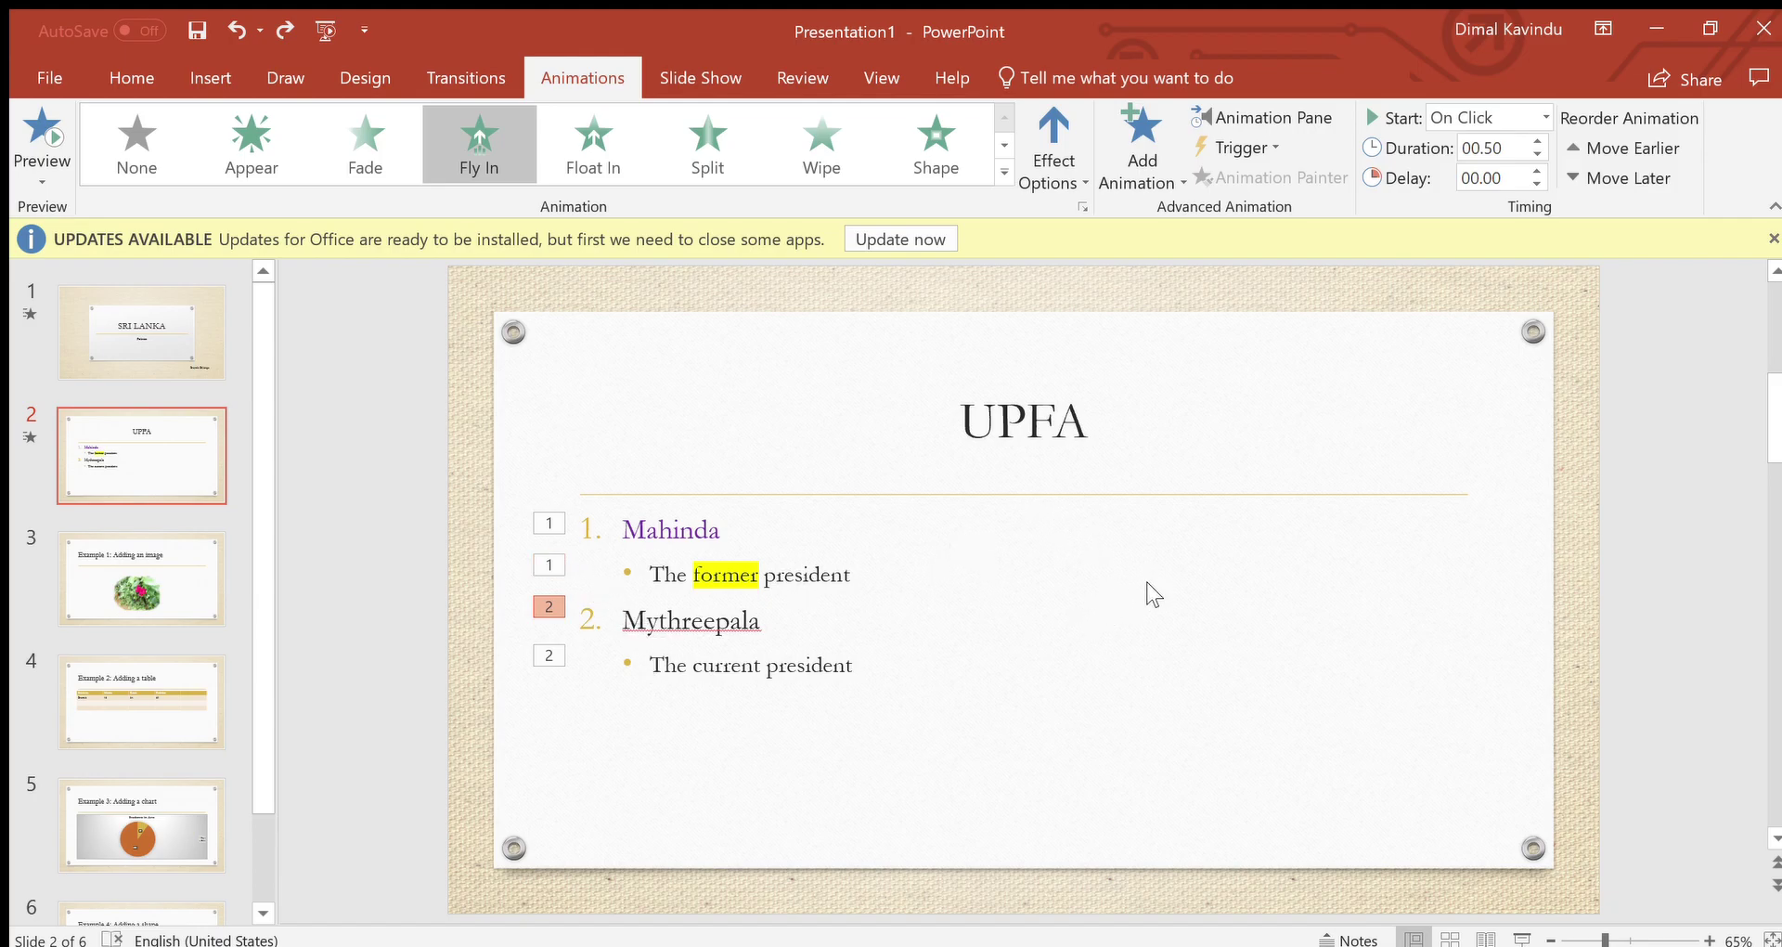
Step: Set 'The former president' line's Start to On Click so it becomes animation step 2
click(1520, 938)
click(1044, 665)
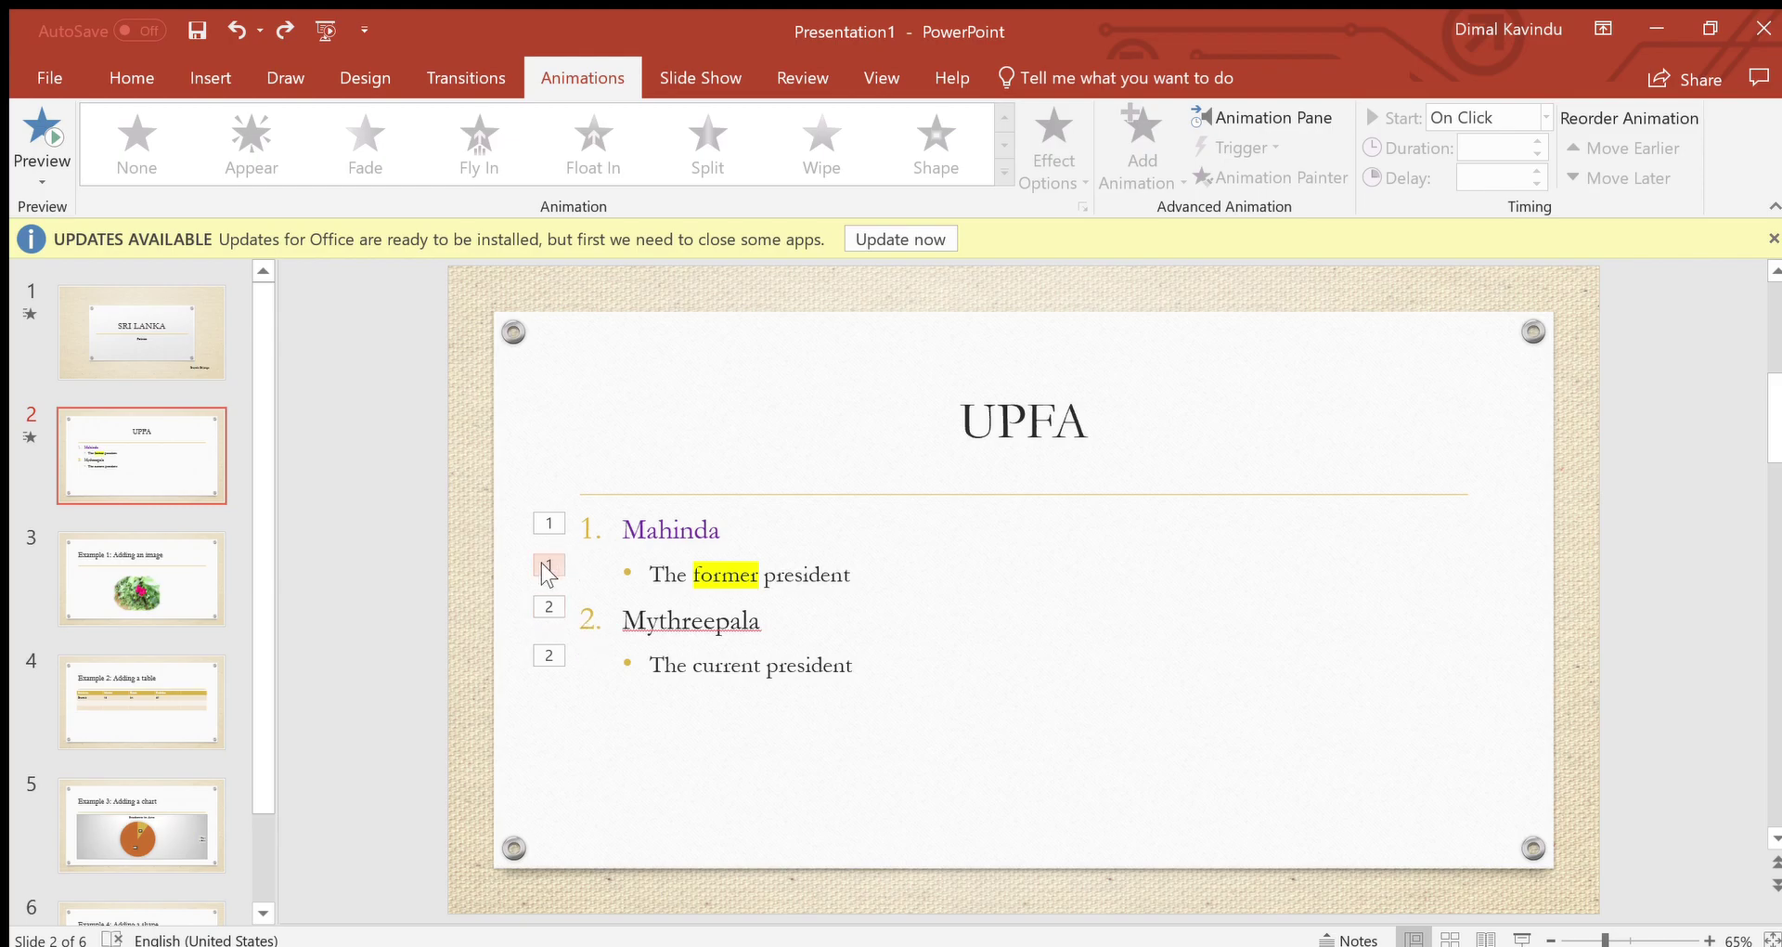
click(548, 568)
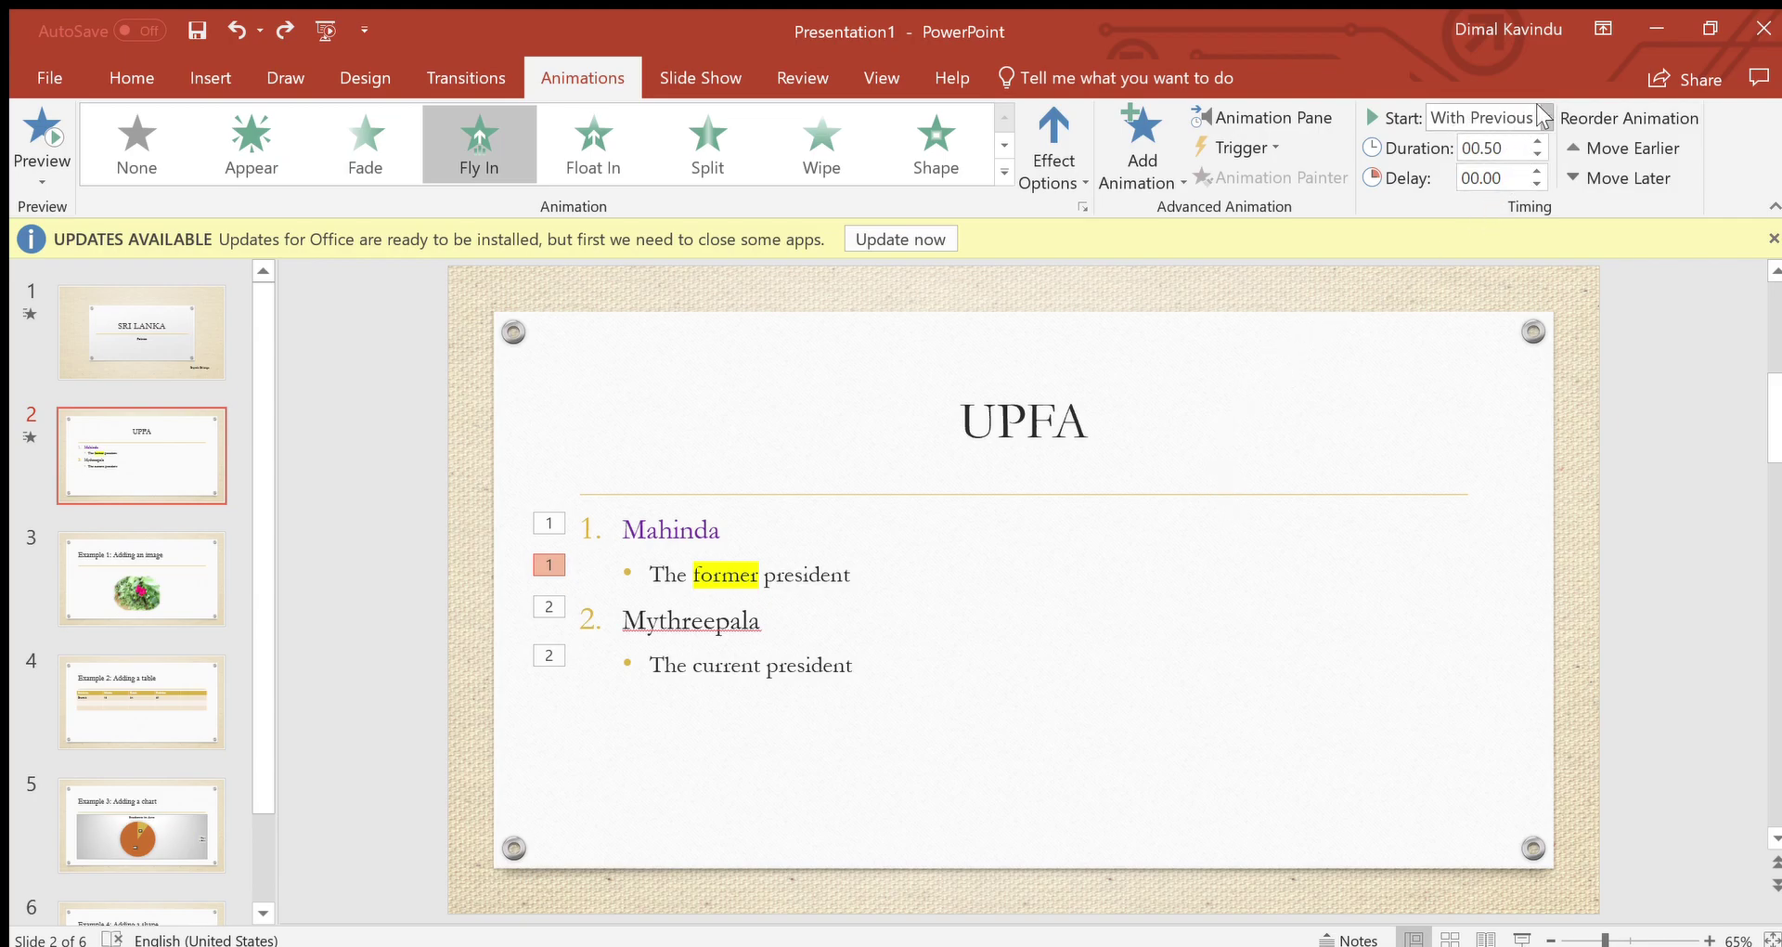
click(1490, 199)
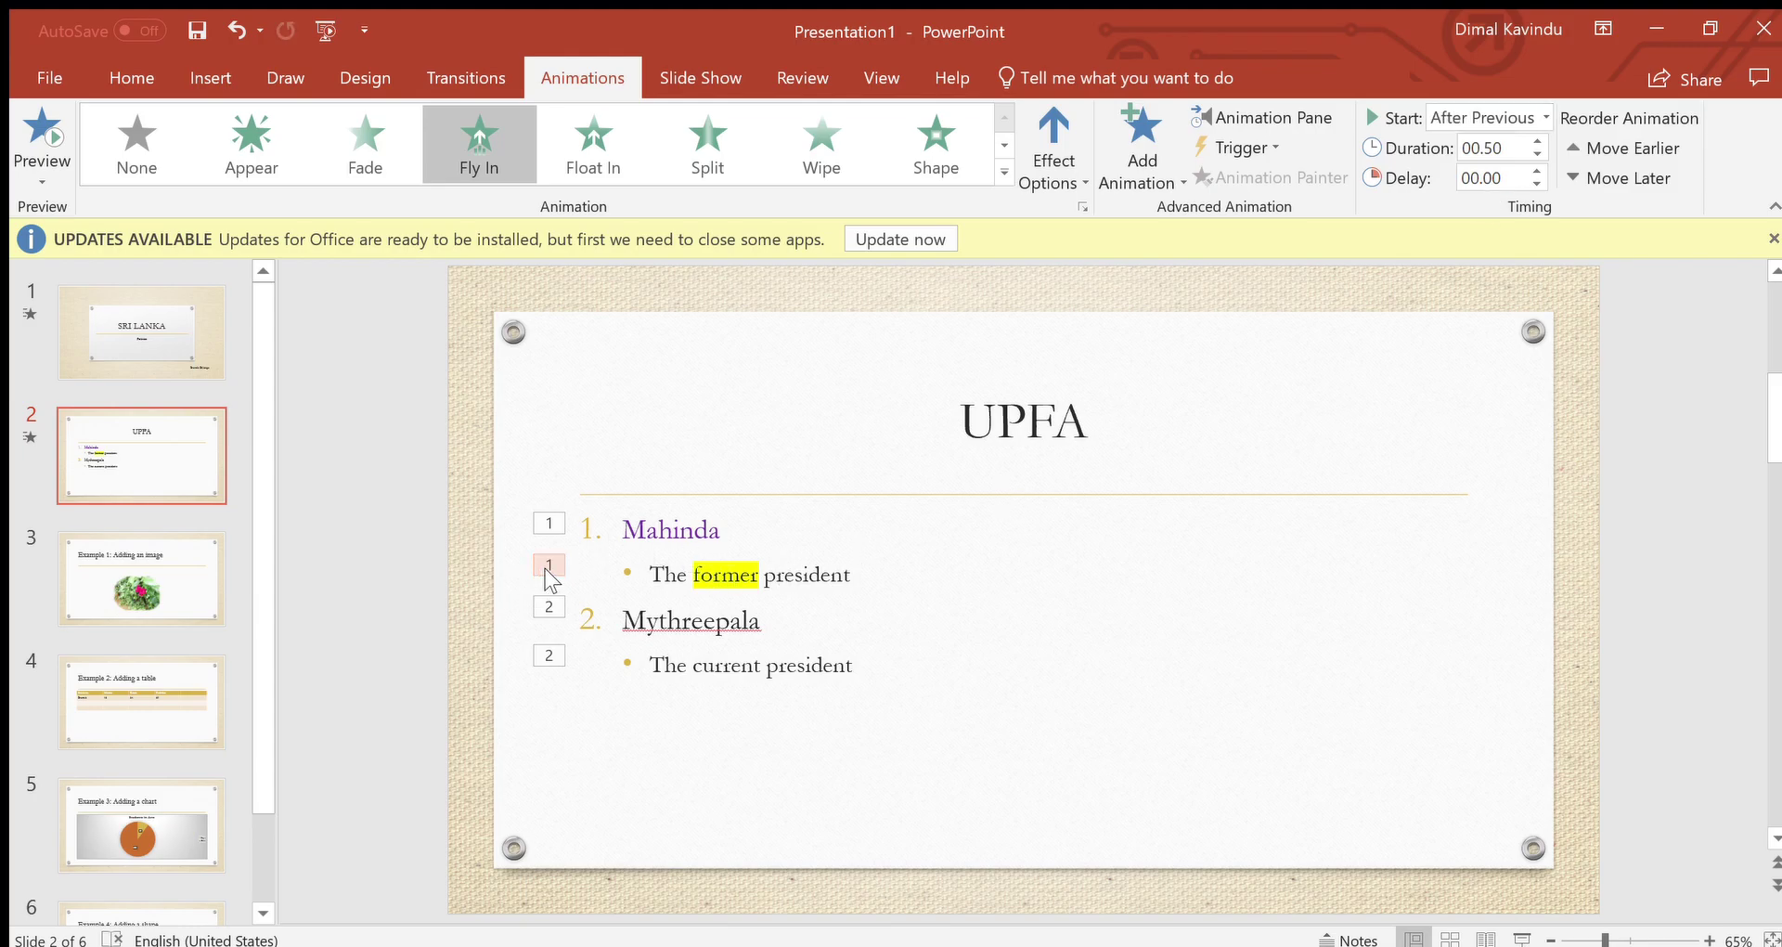
click(1542, 115)
click(1485, 141)
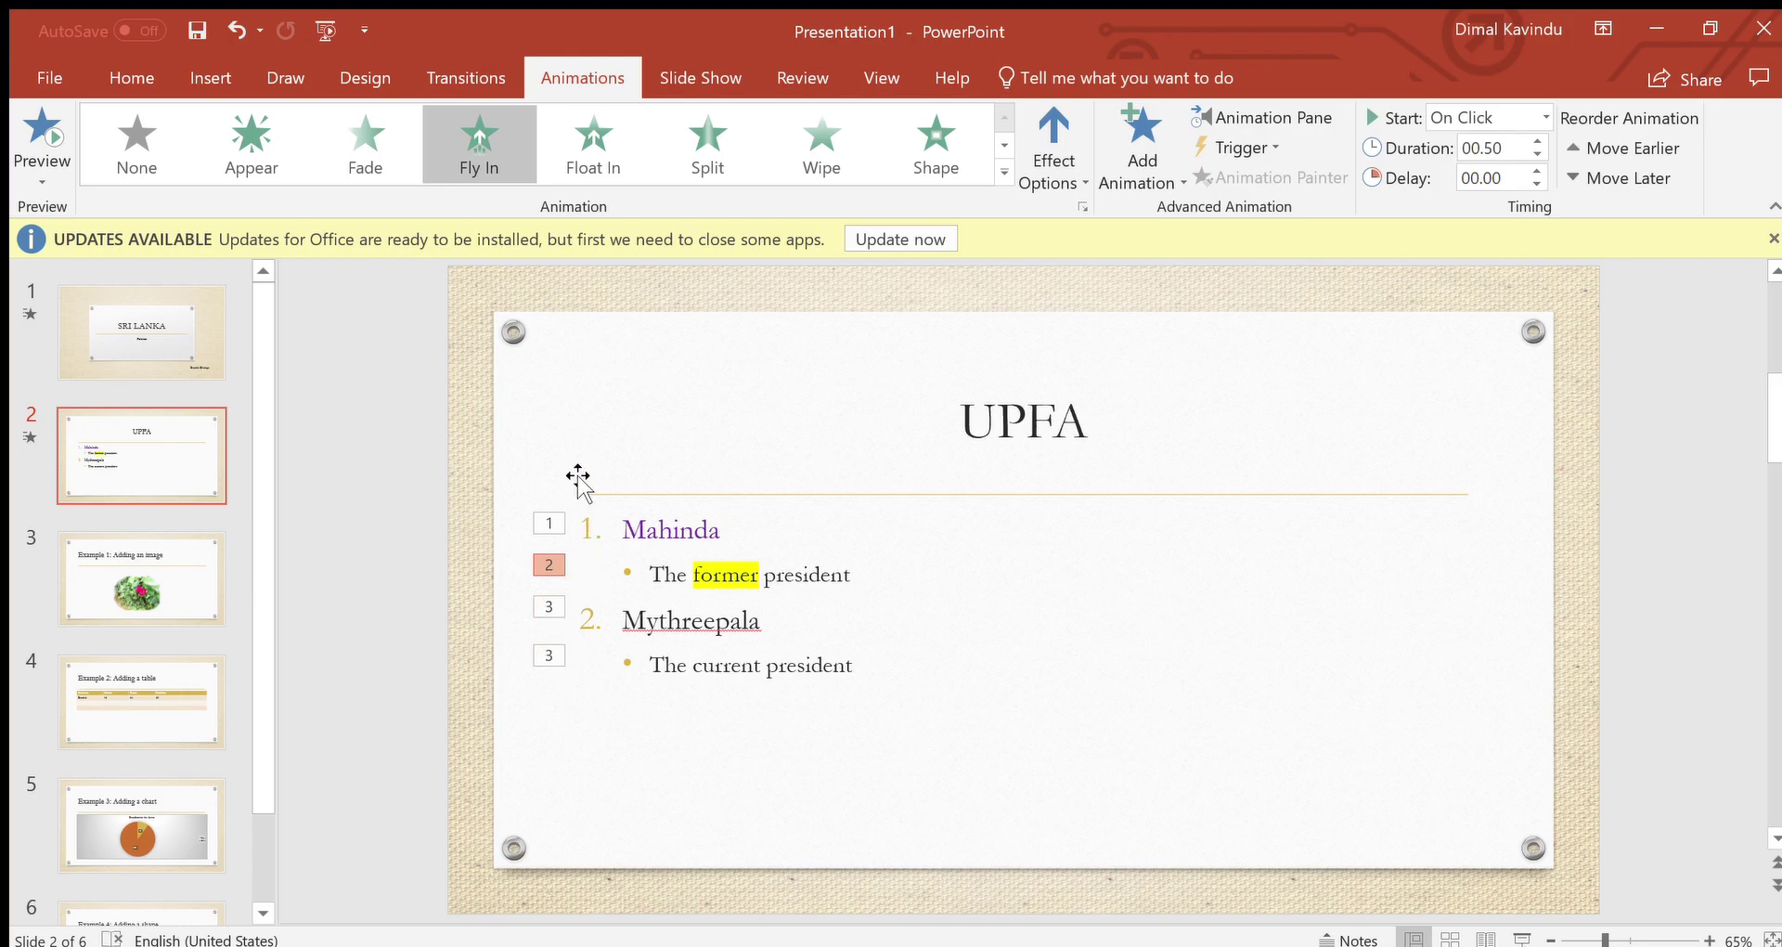
Step: Run the slide show and preview the UPFA slide's current animation order
click(1522, 937)
click(41, 134)
click(547, 605)
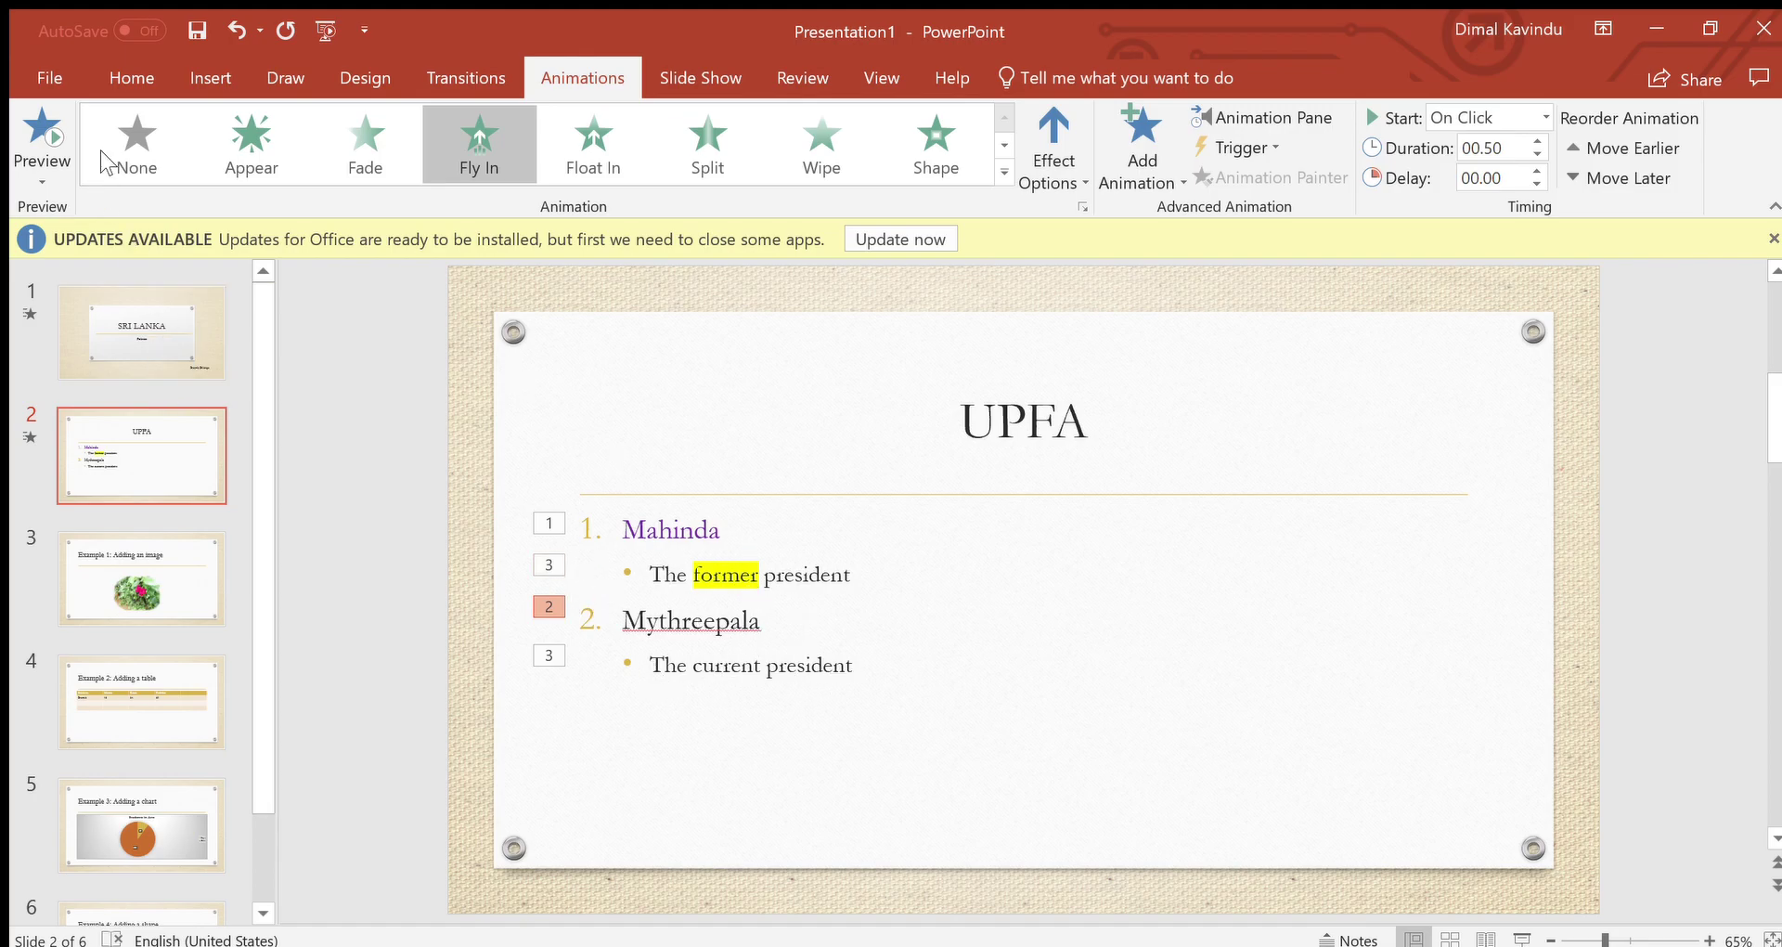
click(36, 134)
Step: Set Mythreepala's Fly In to With Previous so it enters alongside Mahinda, then preview it
click(531, 609)
key(Down)
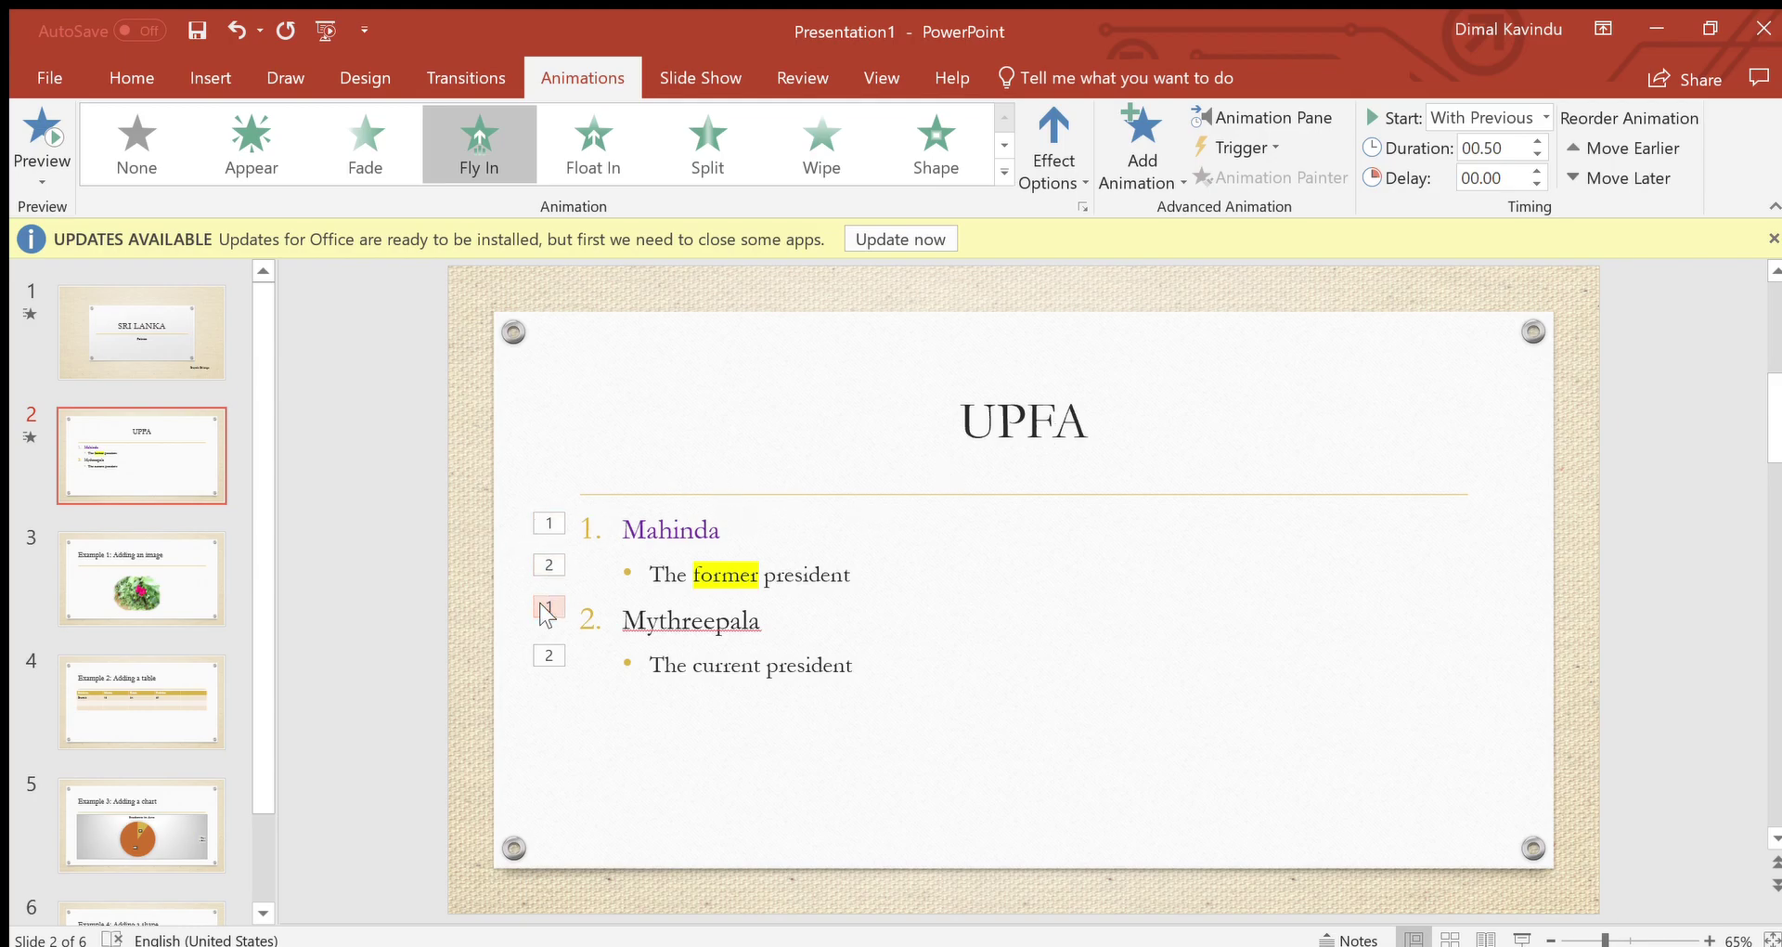
click(548, 611)
click(42, 135)
click(1521, 938)
Step: Switch 'The current president' bullet from After Previous to On Click, making it step 3
click(547, 656)
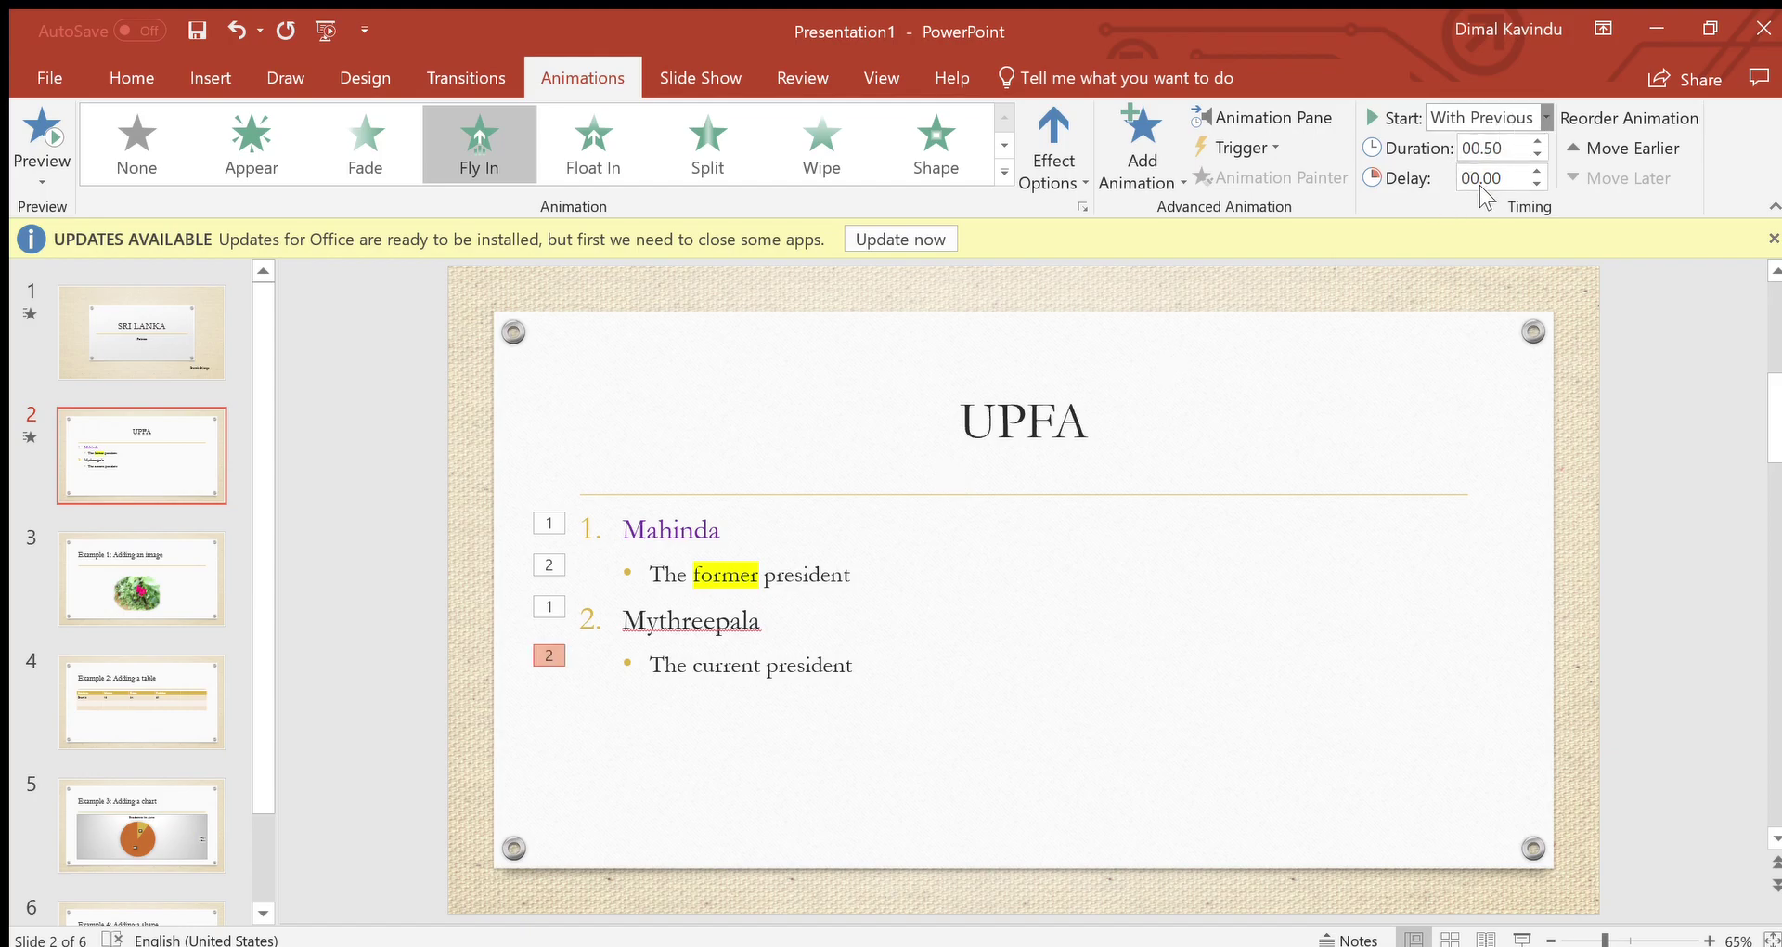
key(Down)
click(45, 135)
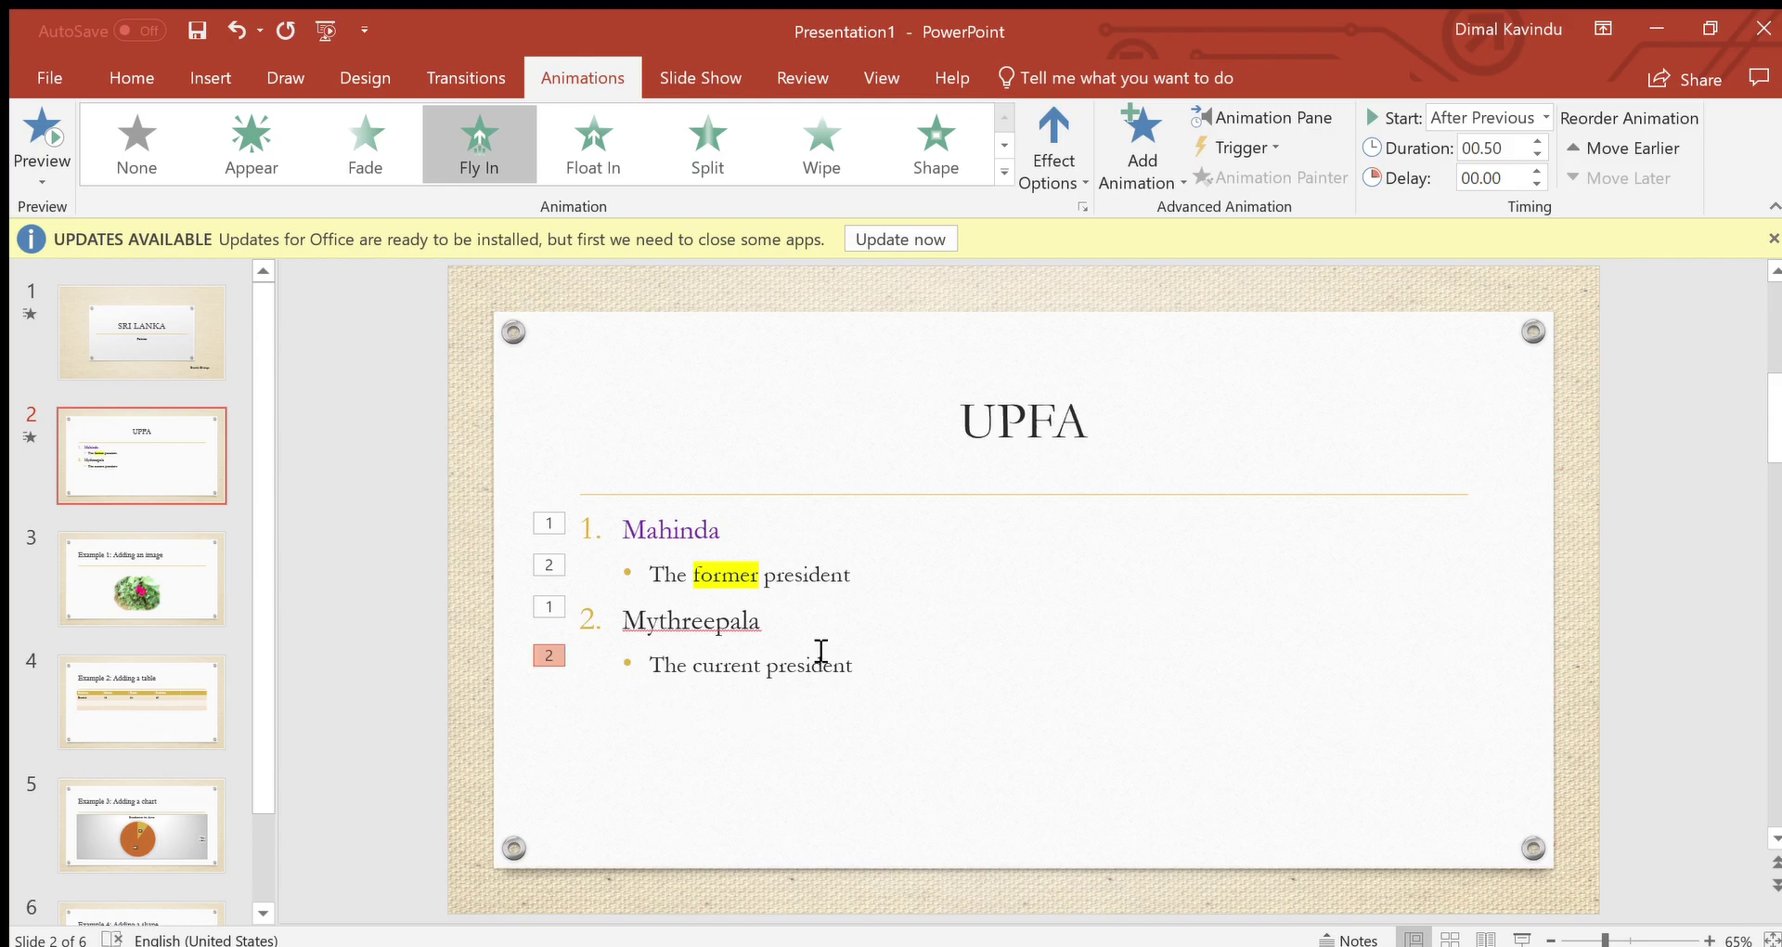
click(1522, 939)
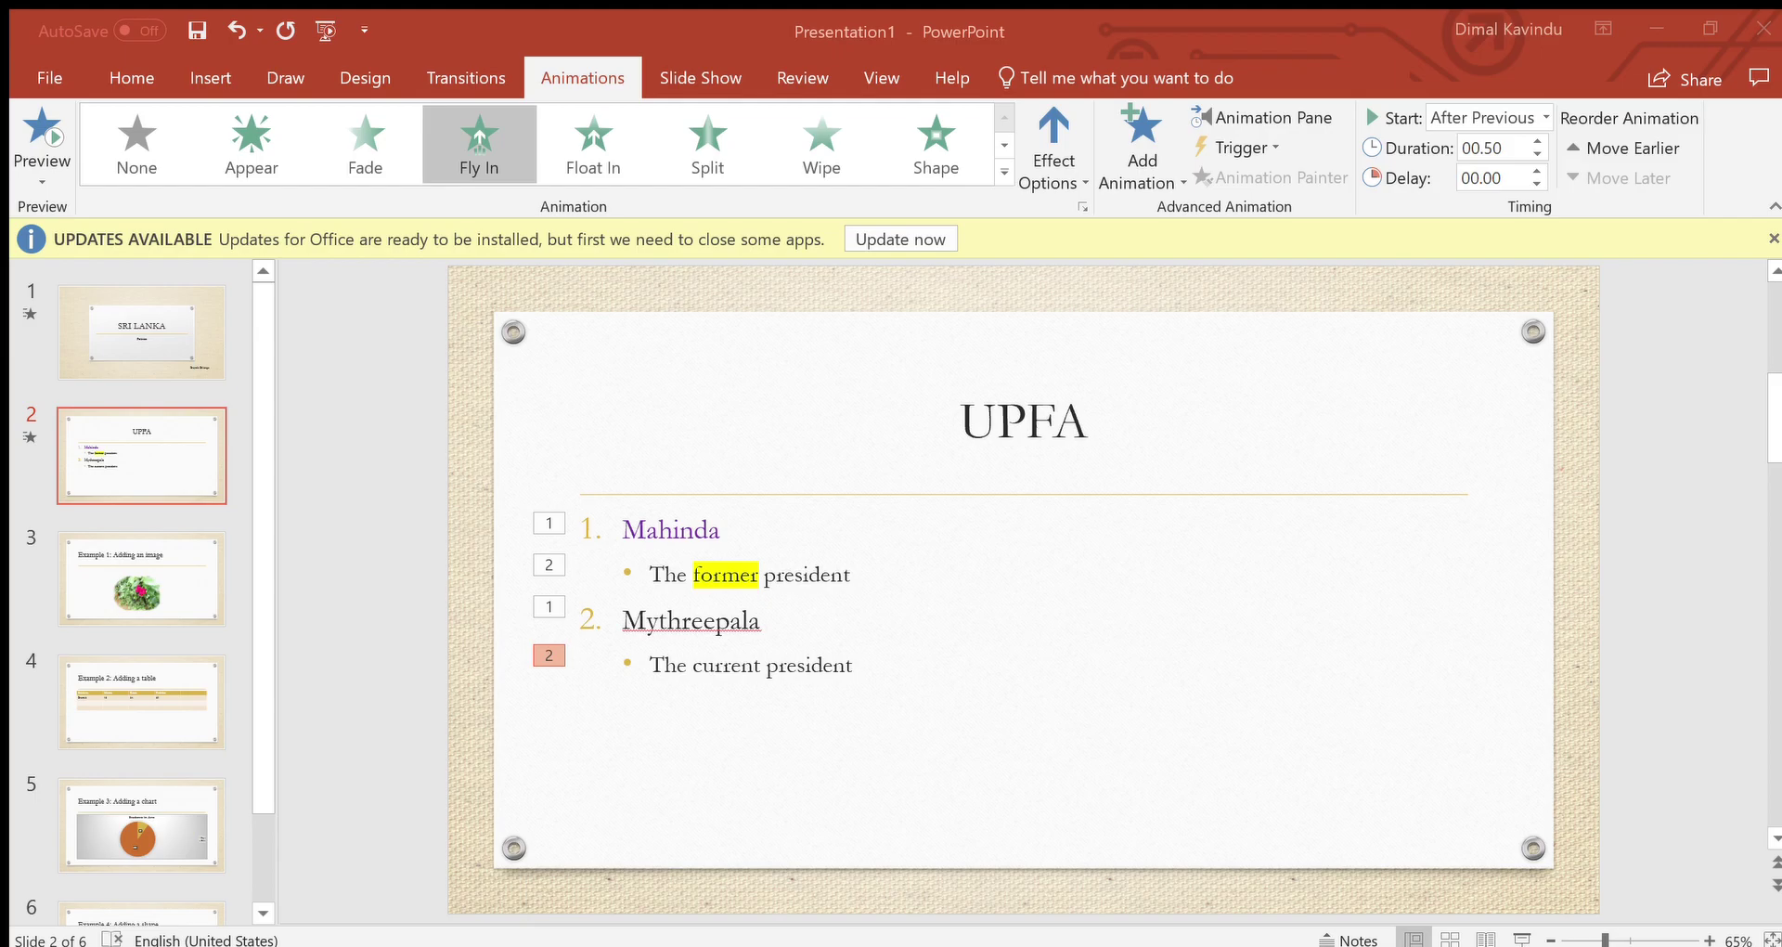
click(1289, 665)
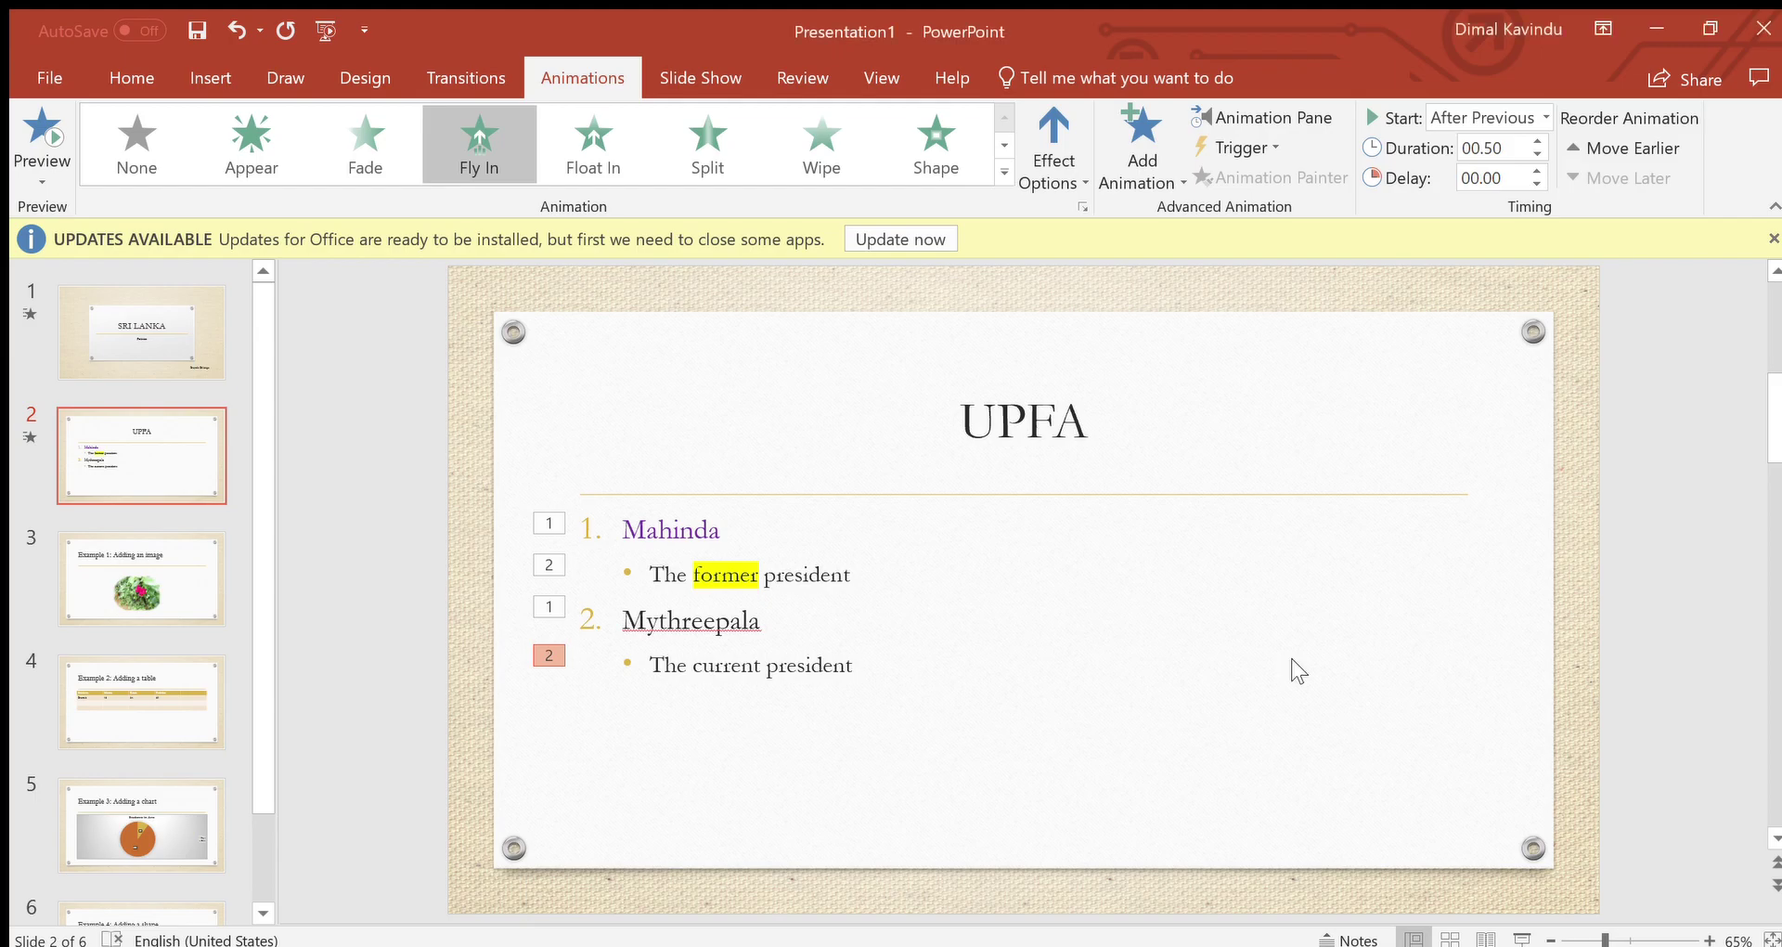
click(552, 655)
click(1546, 118)
click(1485, 139)
Step: Preview the UPFA slide's updated animations, then show the slide transition choices
click(42, 139)
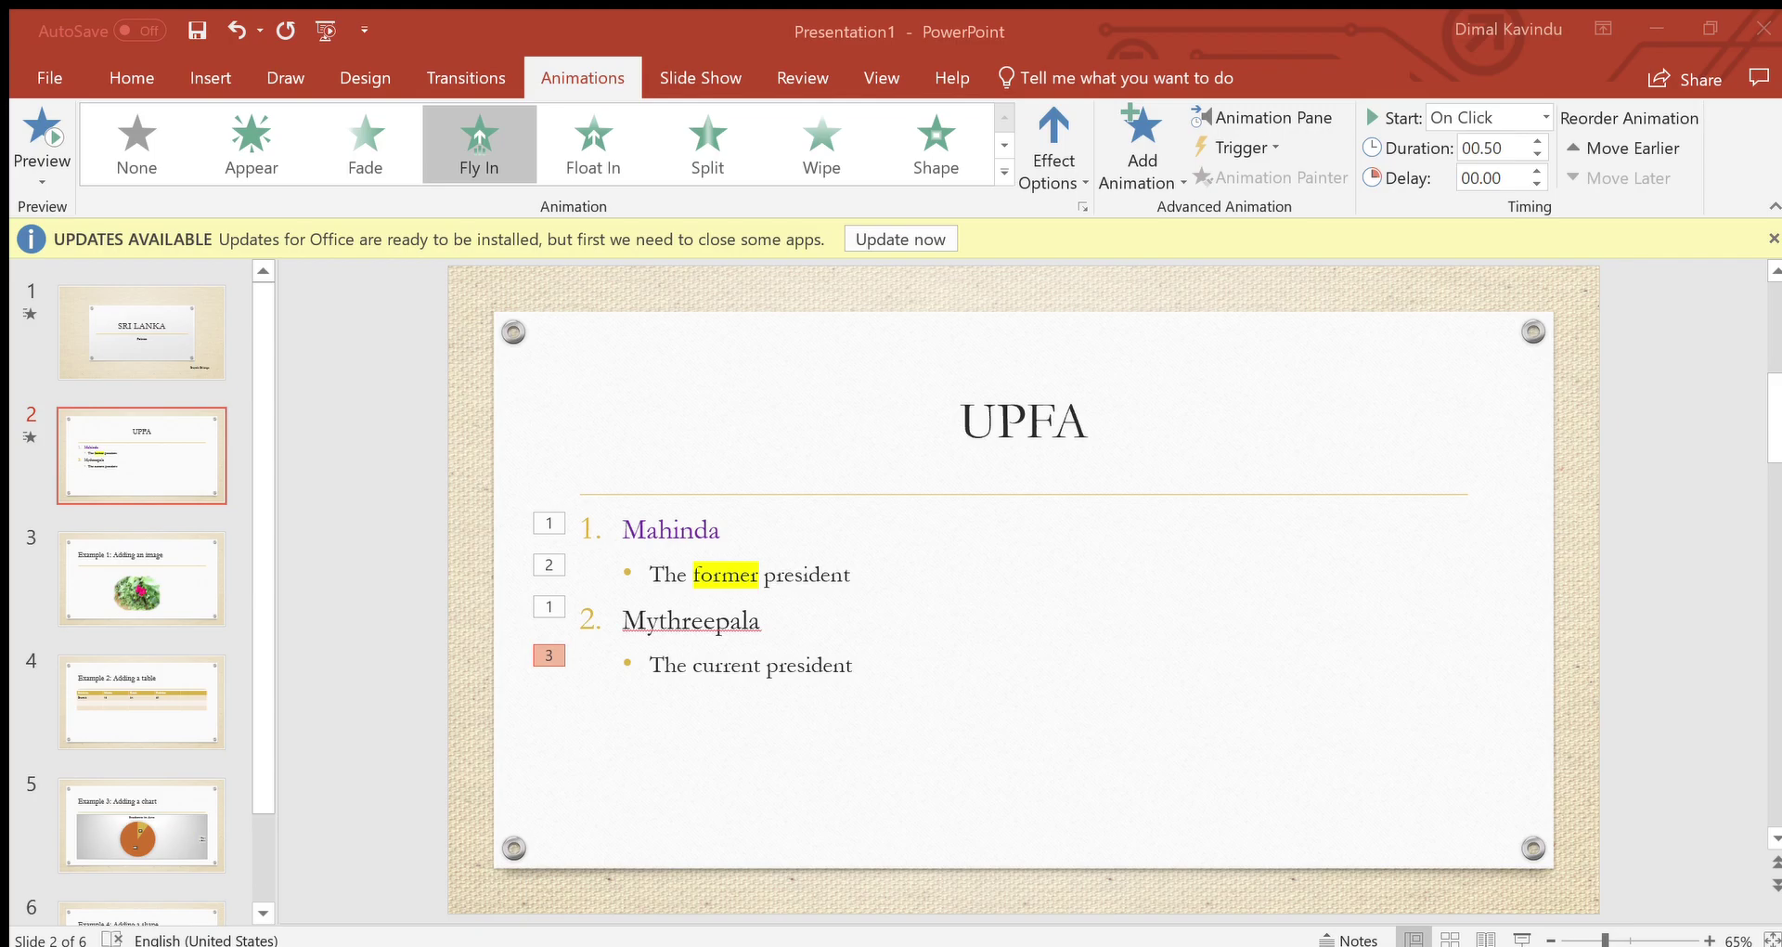
click(1269, 422)
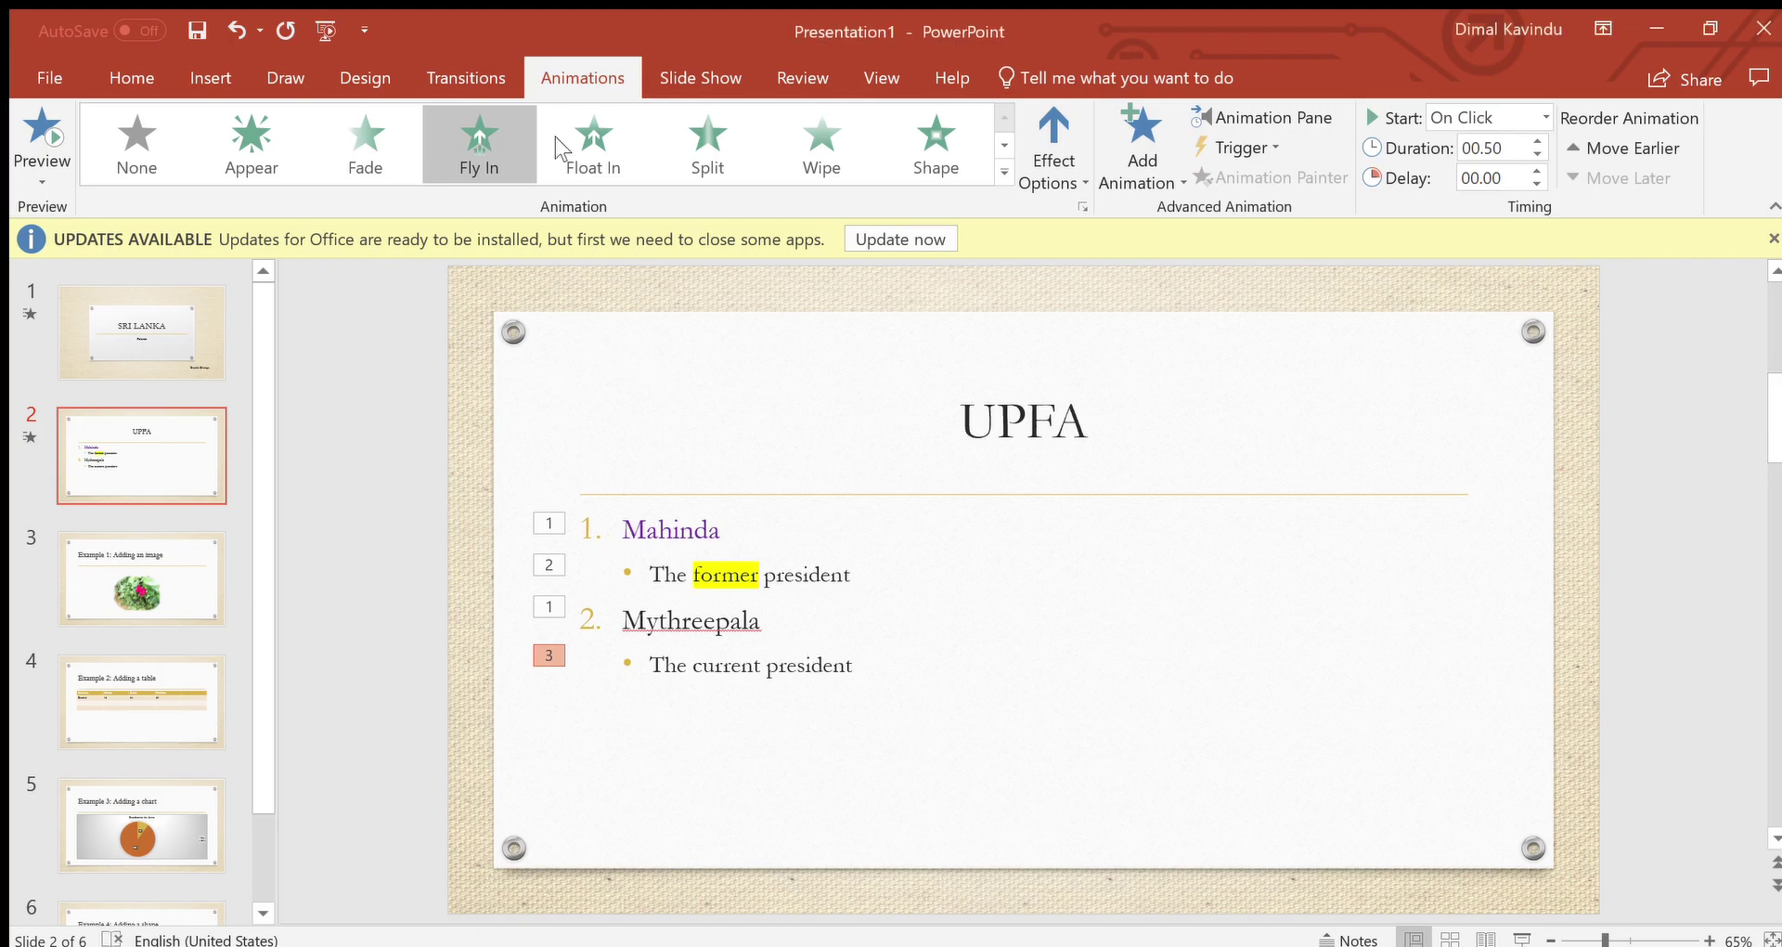
click(432, 69)
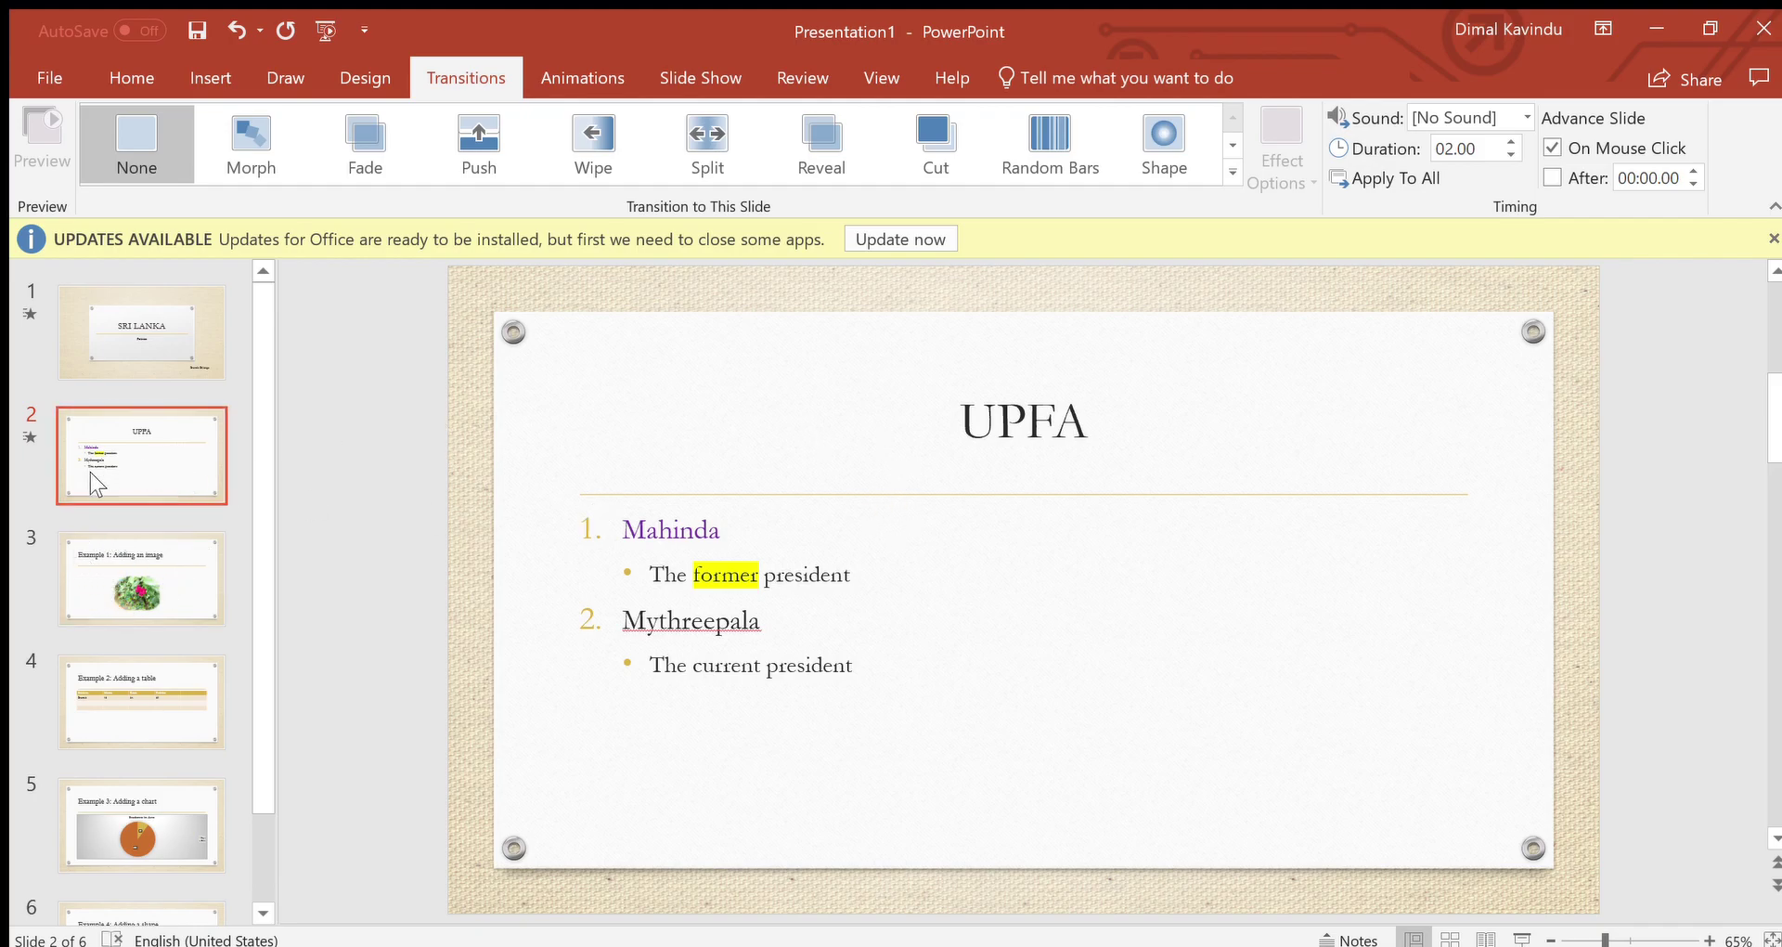
Step: Apply a 00.80-second Shape transition to slide 3, 'Example 1: Adding an image', and present it
click(75, 581)
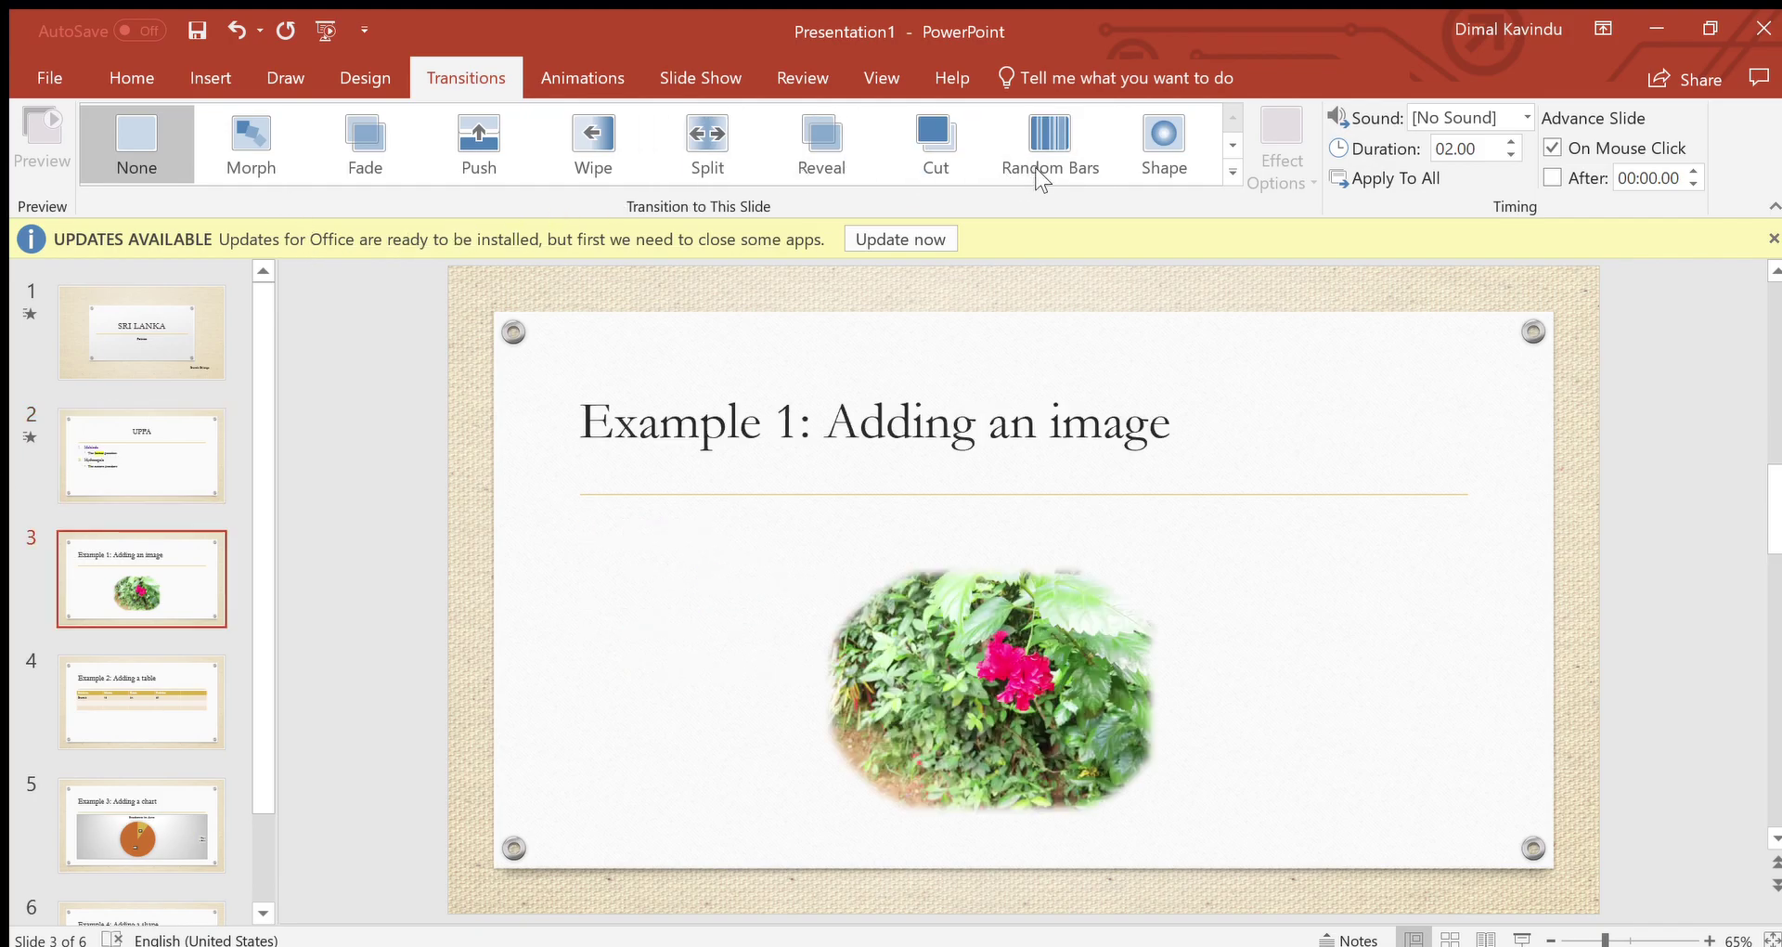
click(1155, 132)
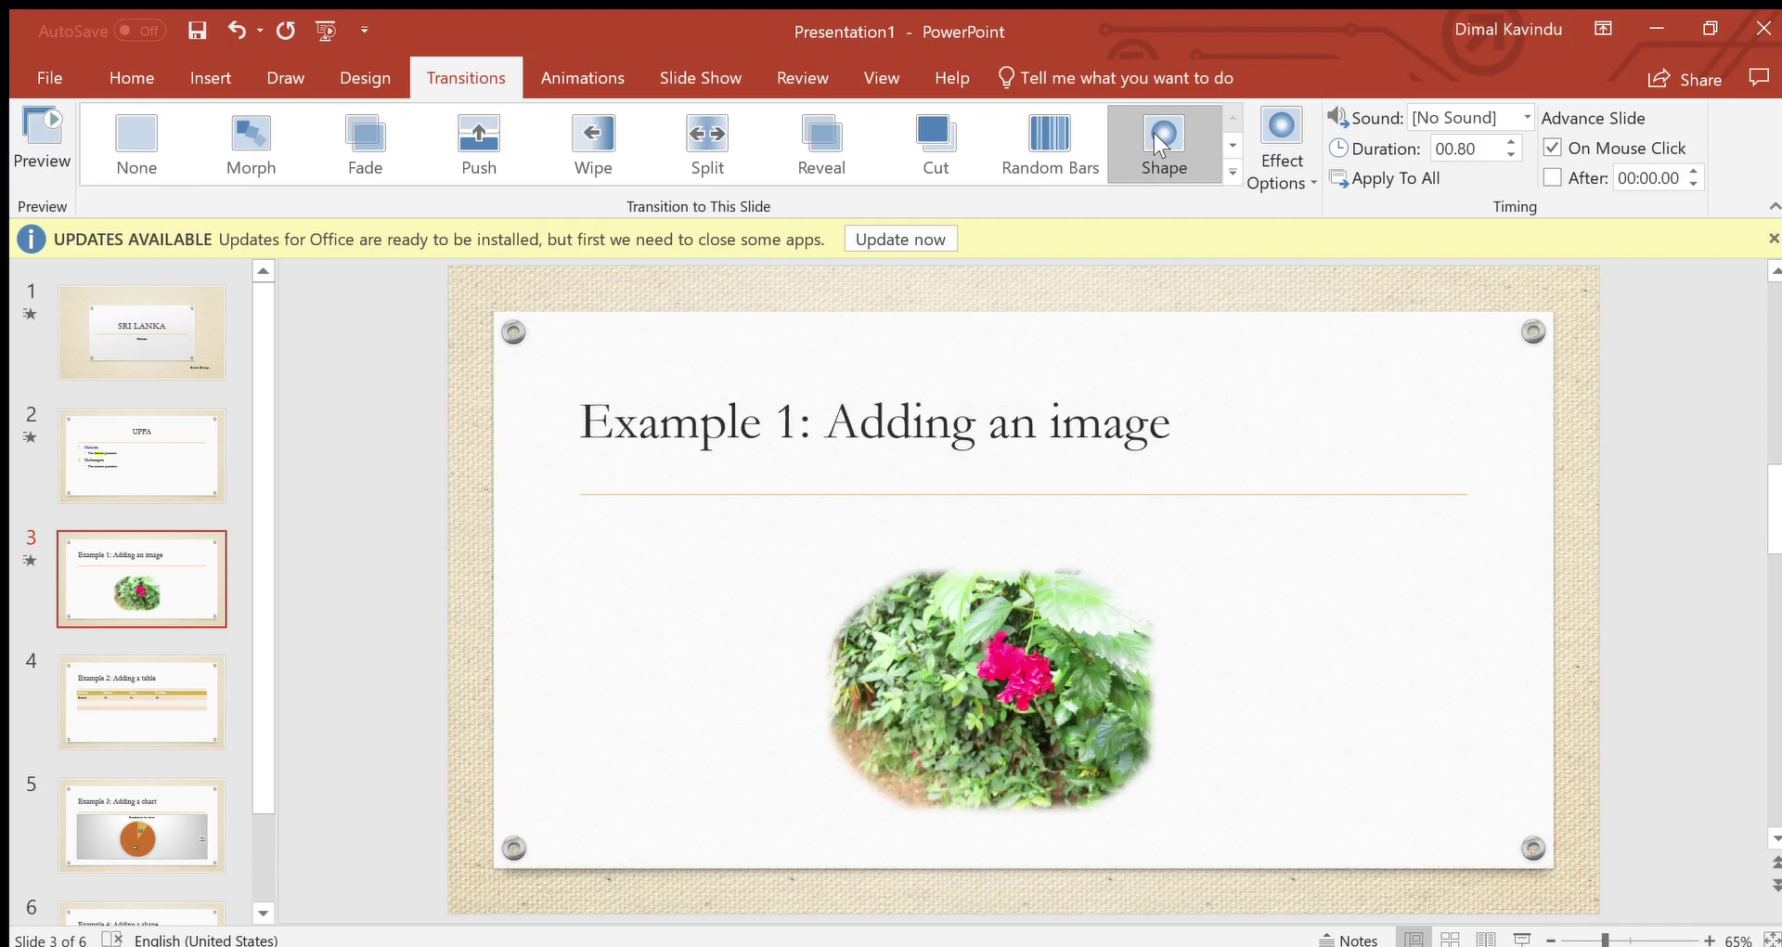
key(F5)
Step: Add a Fly In animation to the flower picture on slide 3 and preview it
click(144, 432)
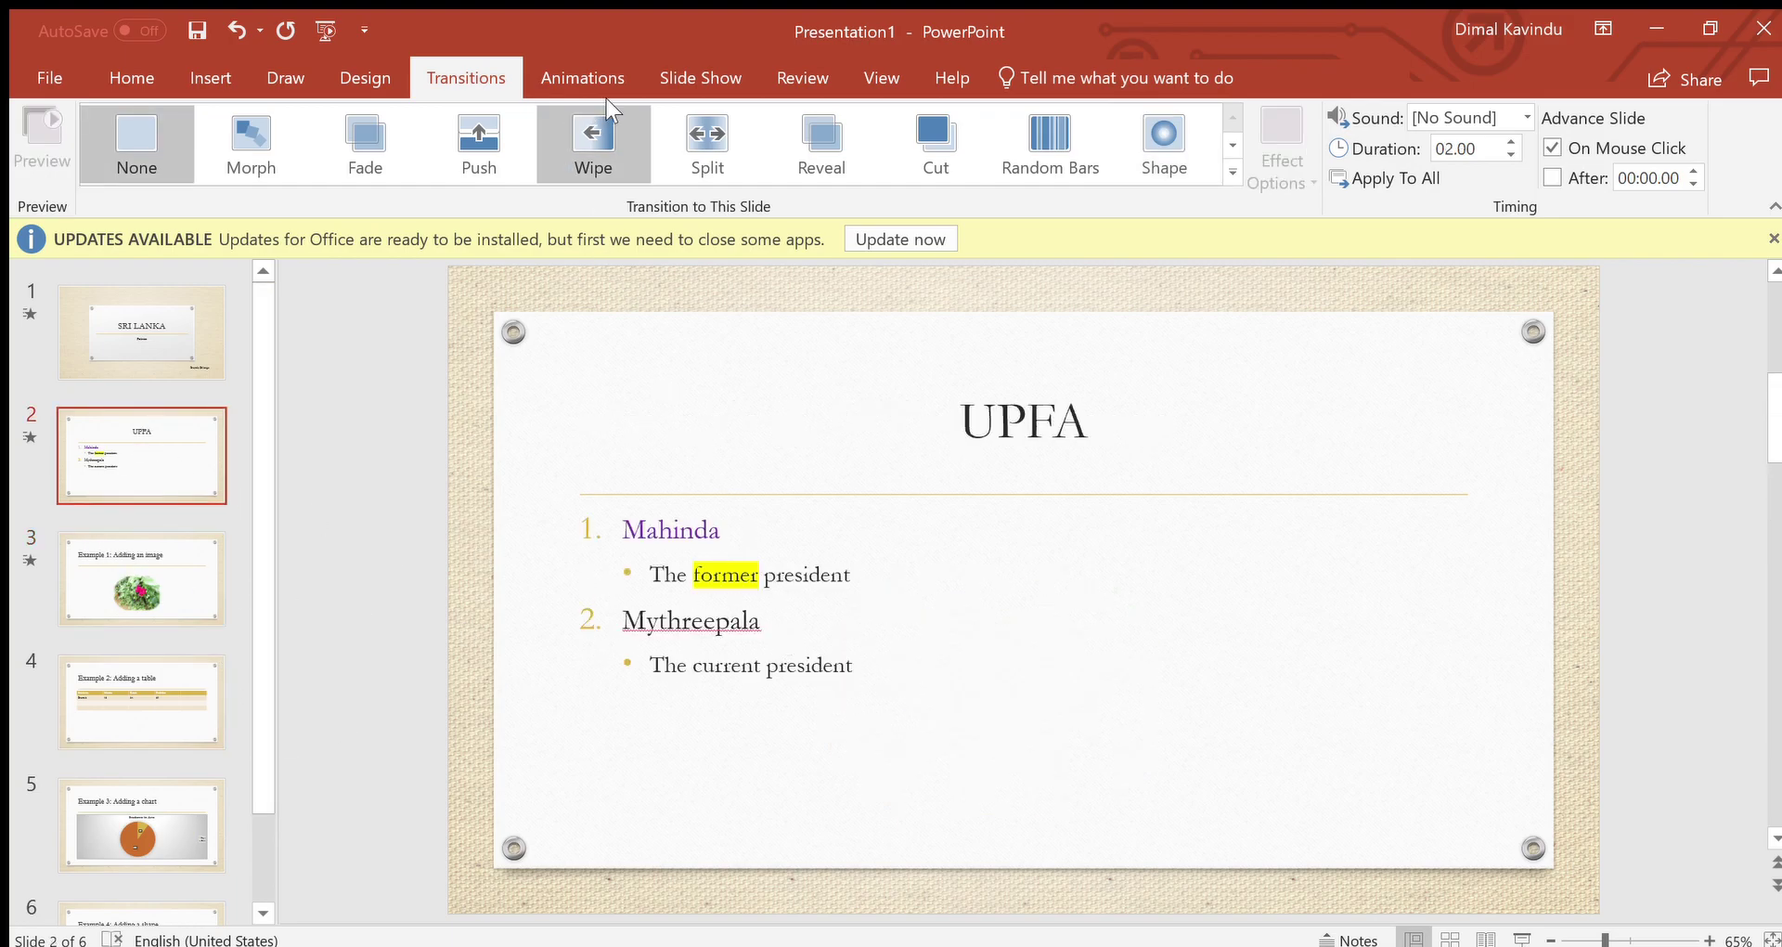
click(576, 65)
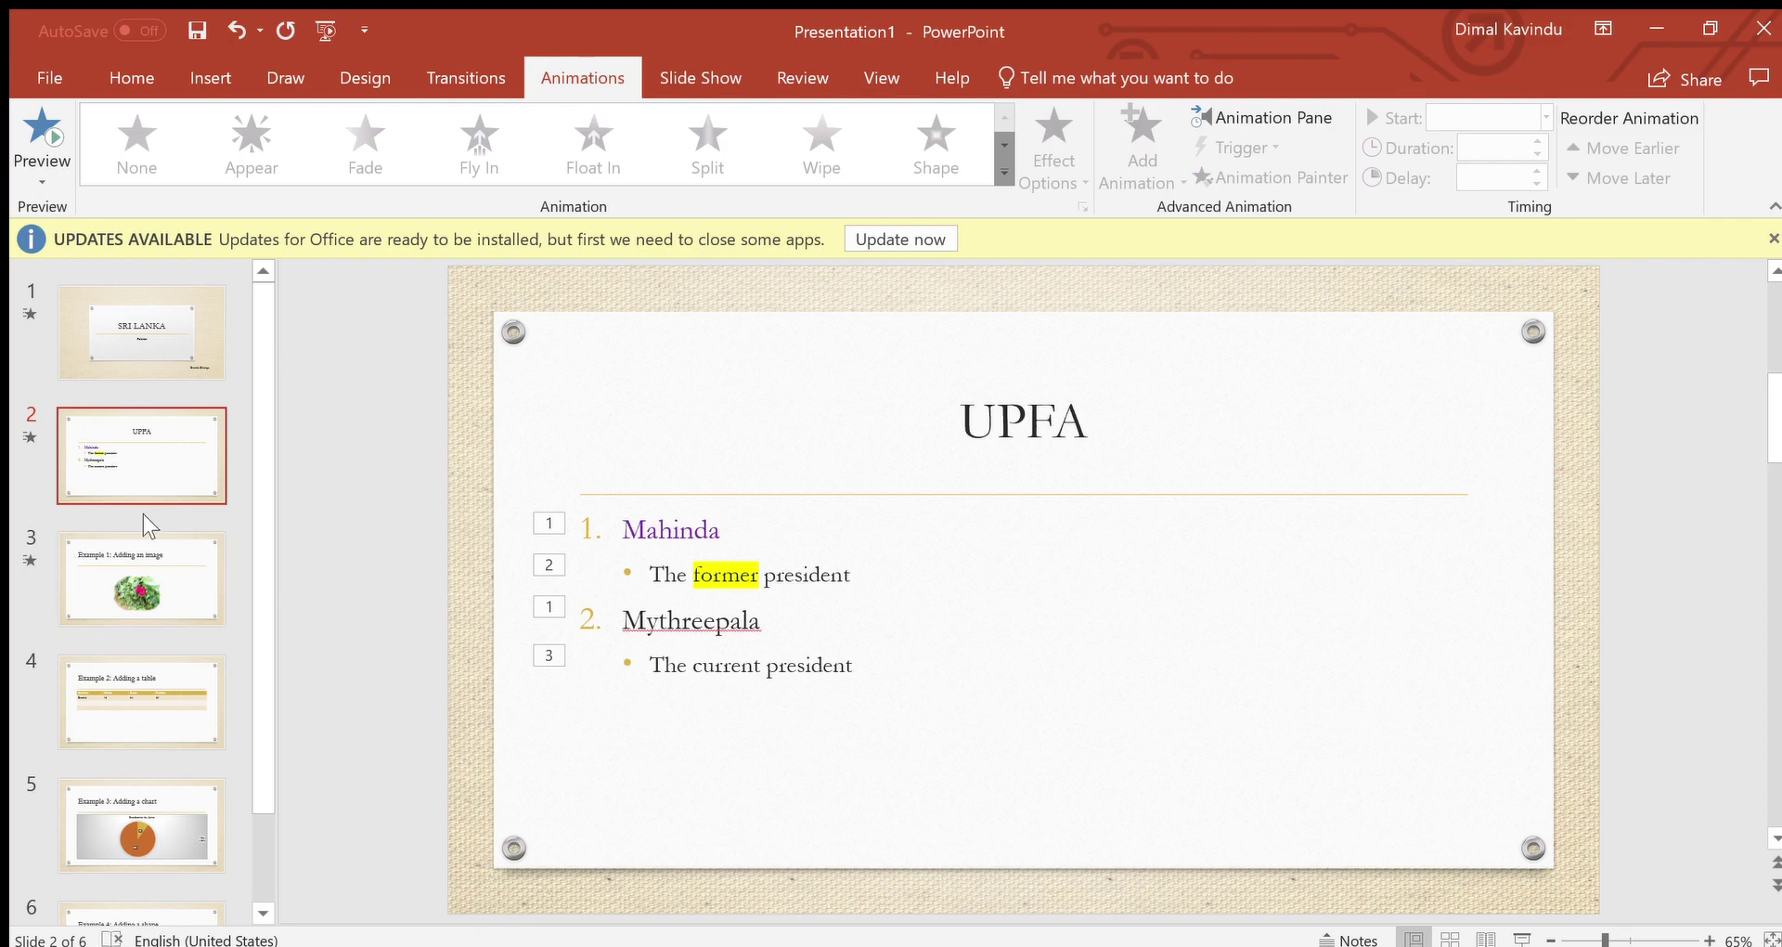
click(154, 592)
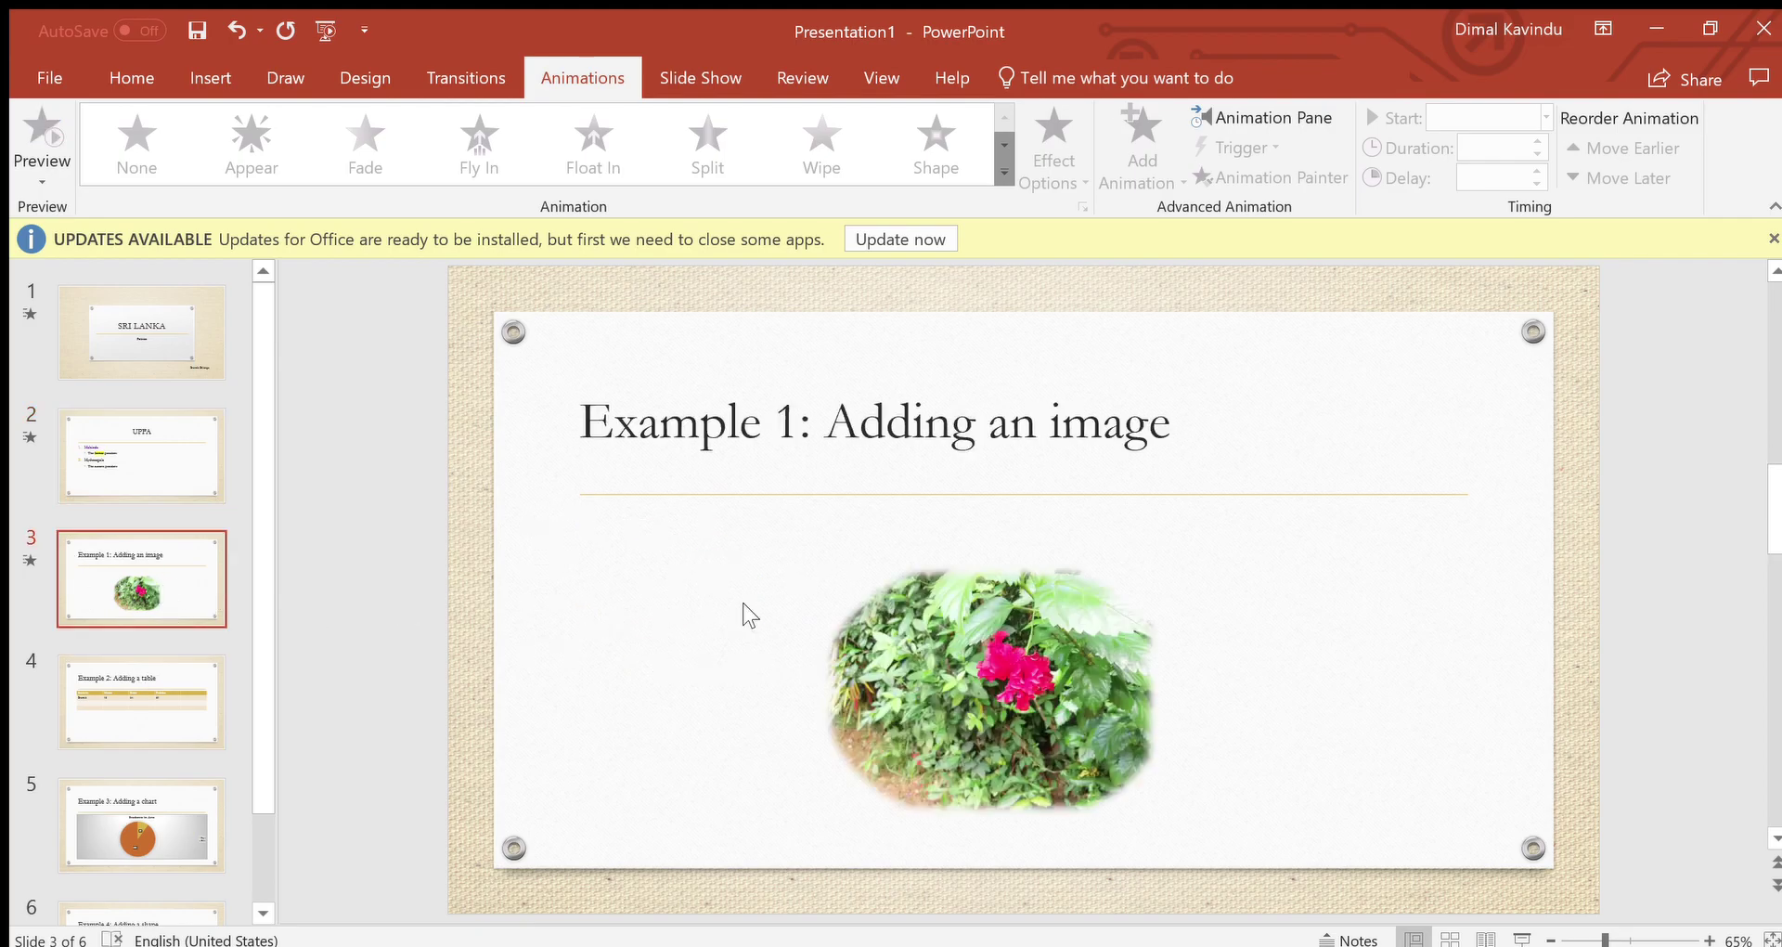
click(968, 647)
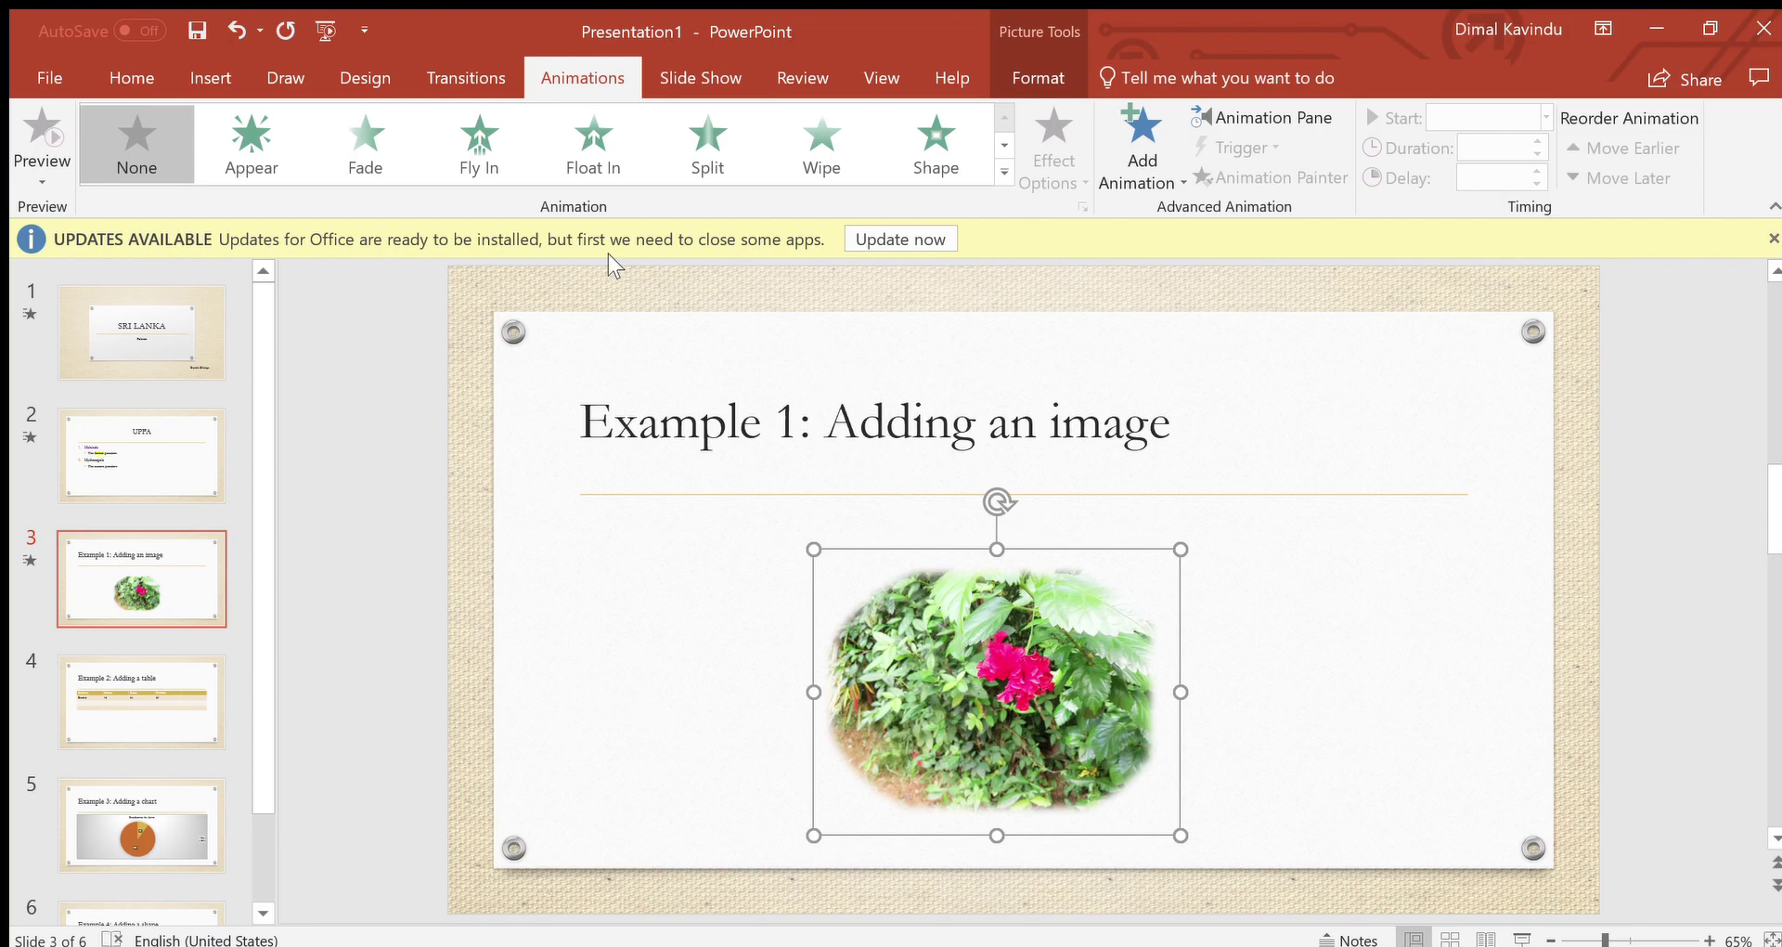
click(464, 143)
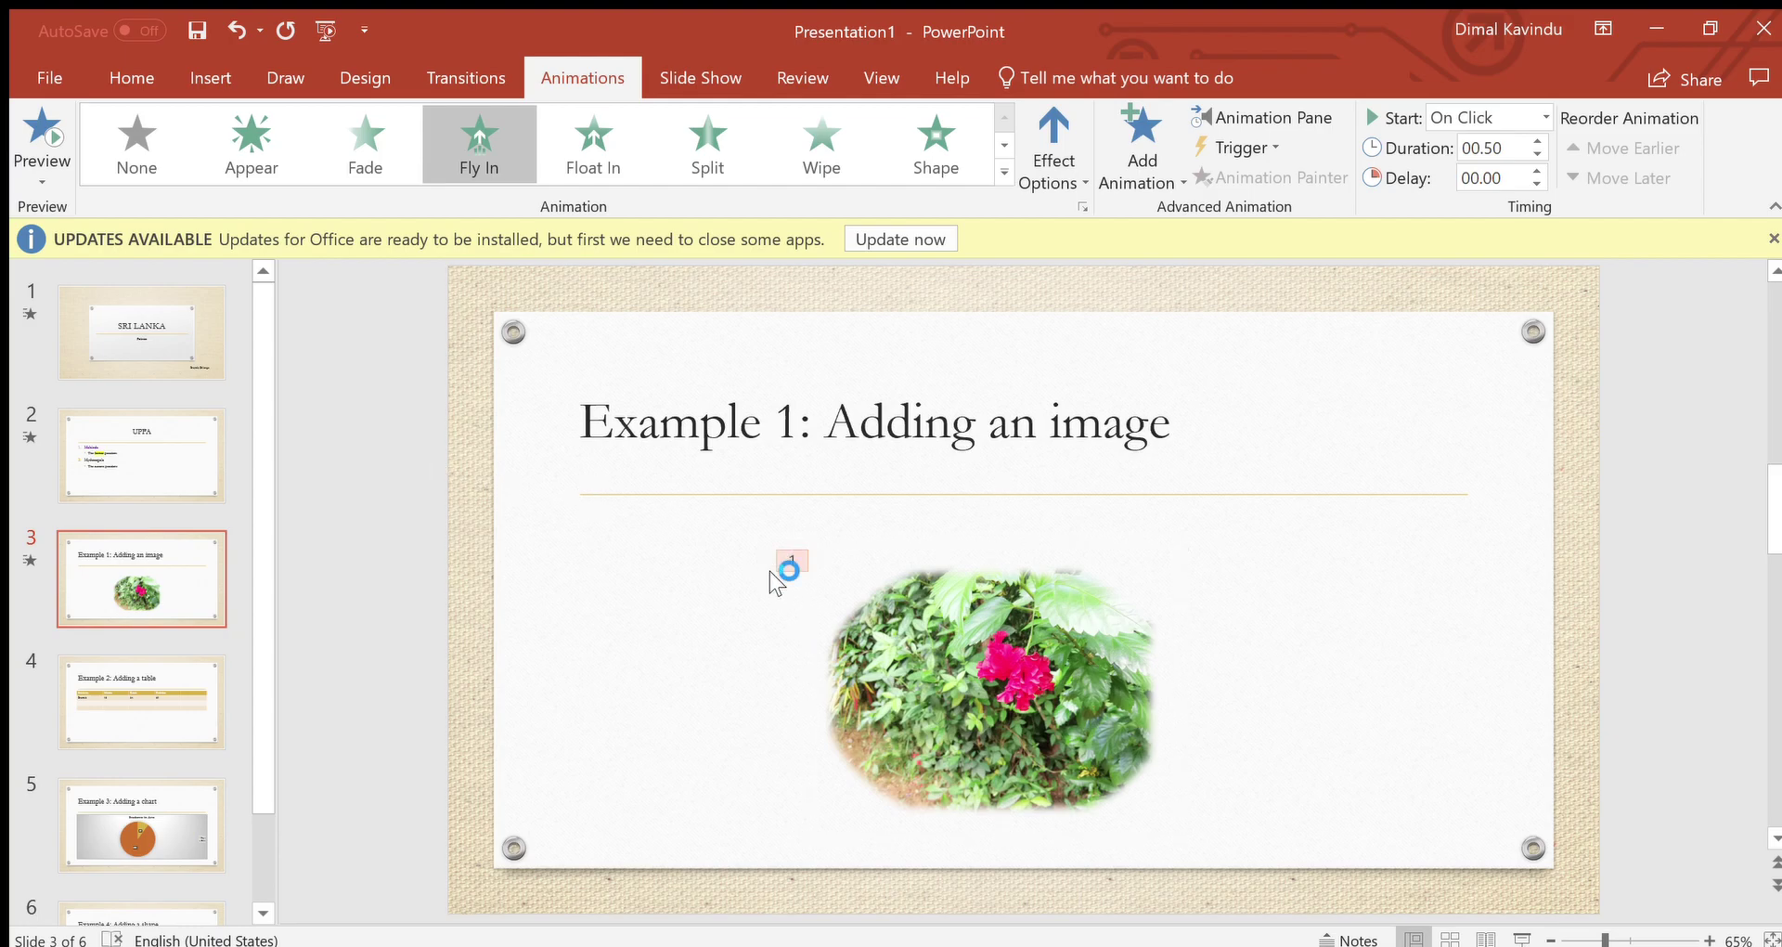
click(39, 149)
Step: Scroll through the slide thumbnails and return to slide 2, the UPFA slide
scroll(1650, 422, down, 1)
scroll(1650, 427, down, 2)
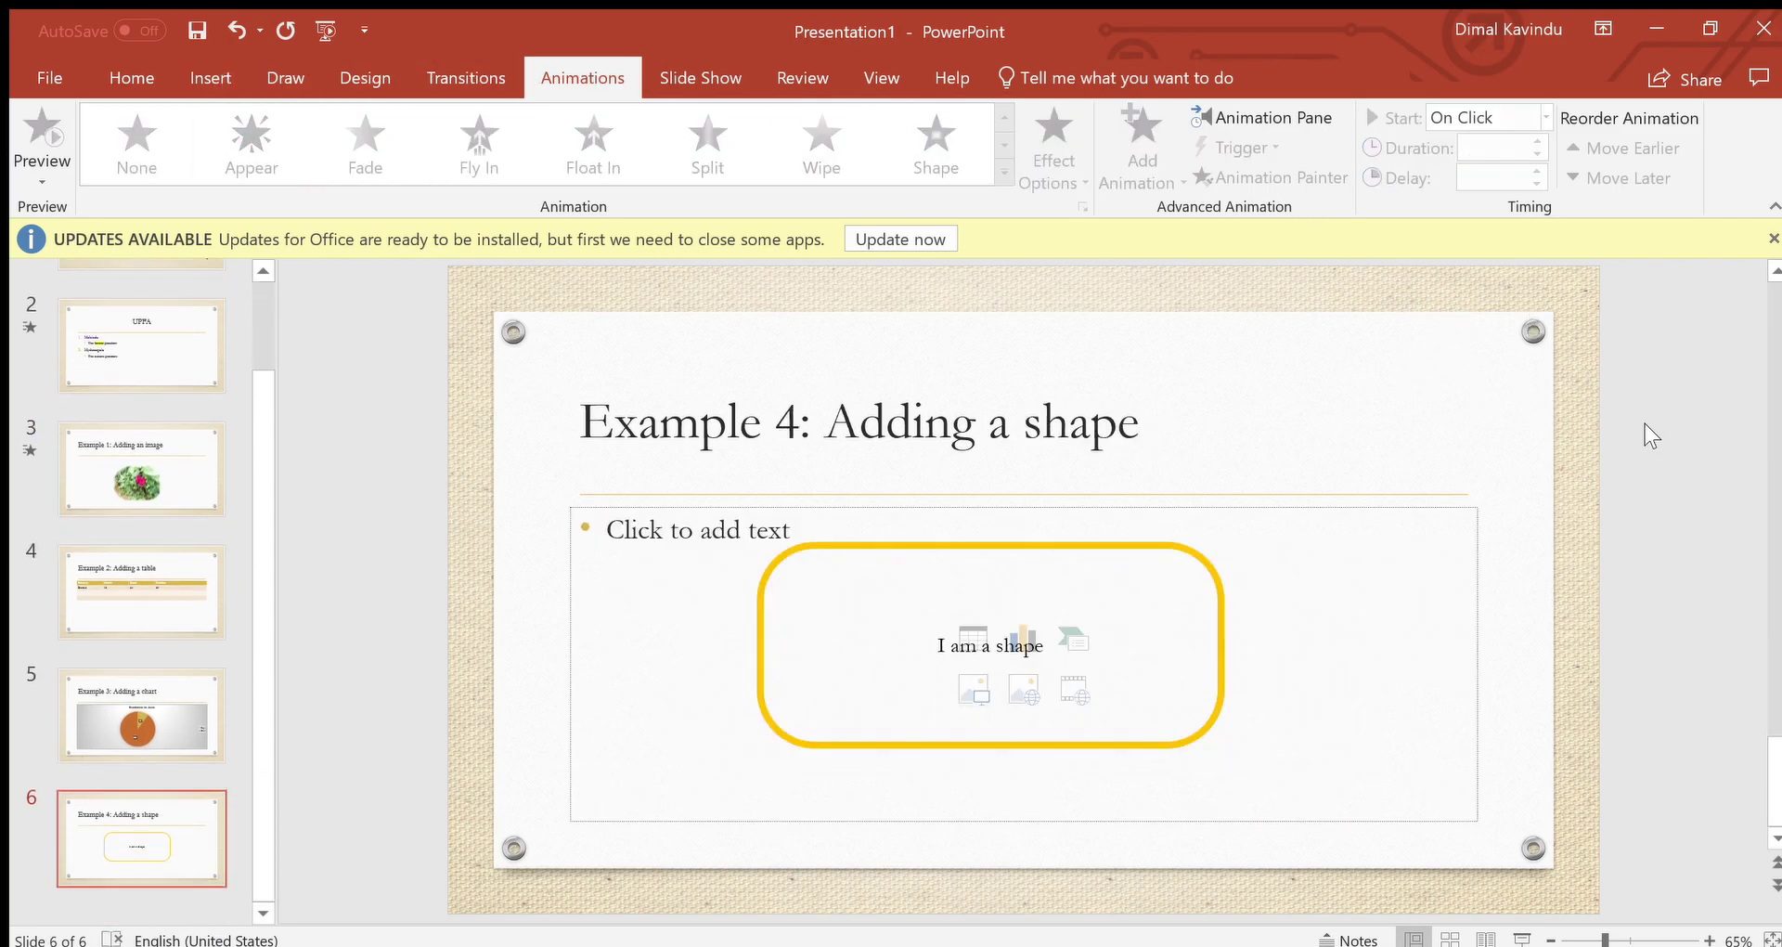
scroll(1650, 432, up, 3)
scroll(1650, 431, up, 2)
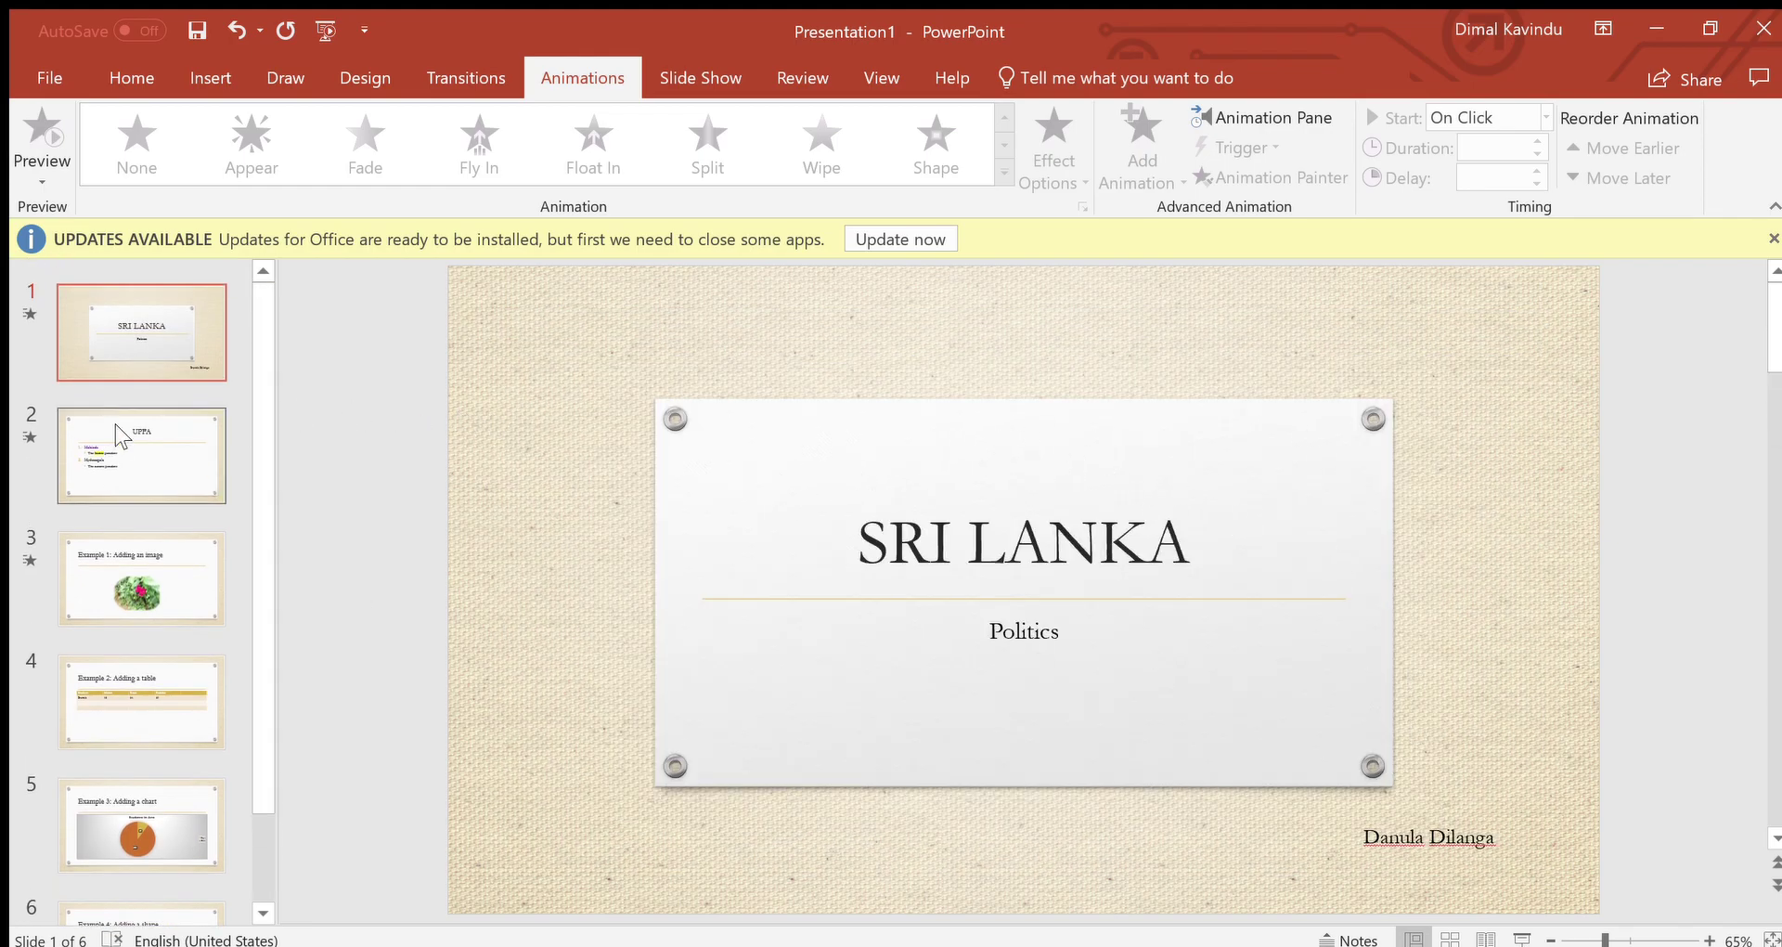
click(124, 436)
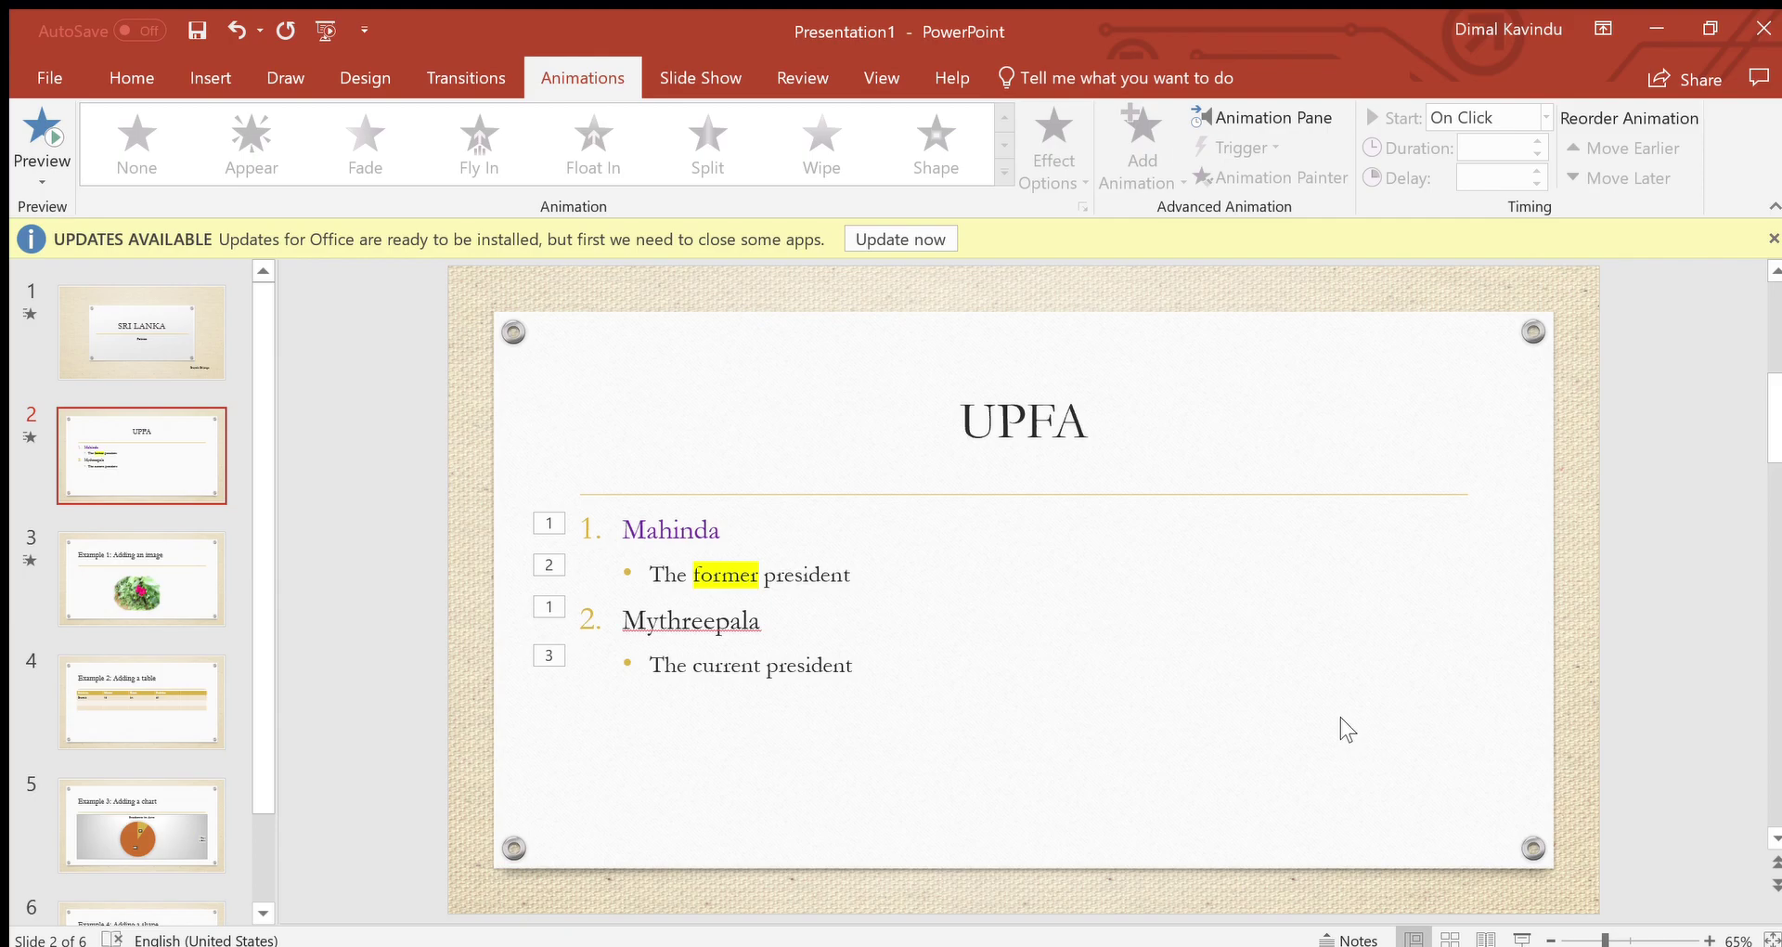
Step: Open the notes pane and type a speaker note 'Mahinda's Wife:' followed by her name
click(1329, 935)
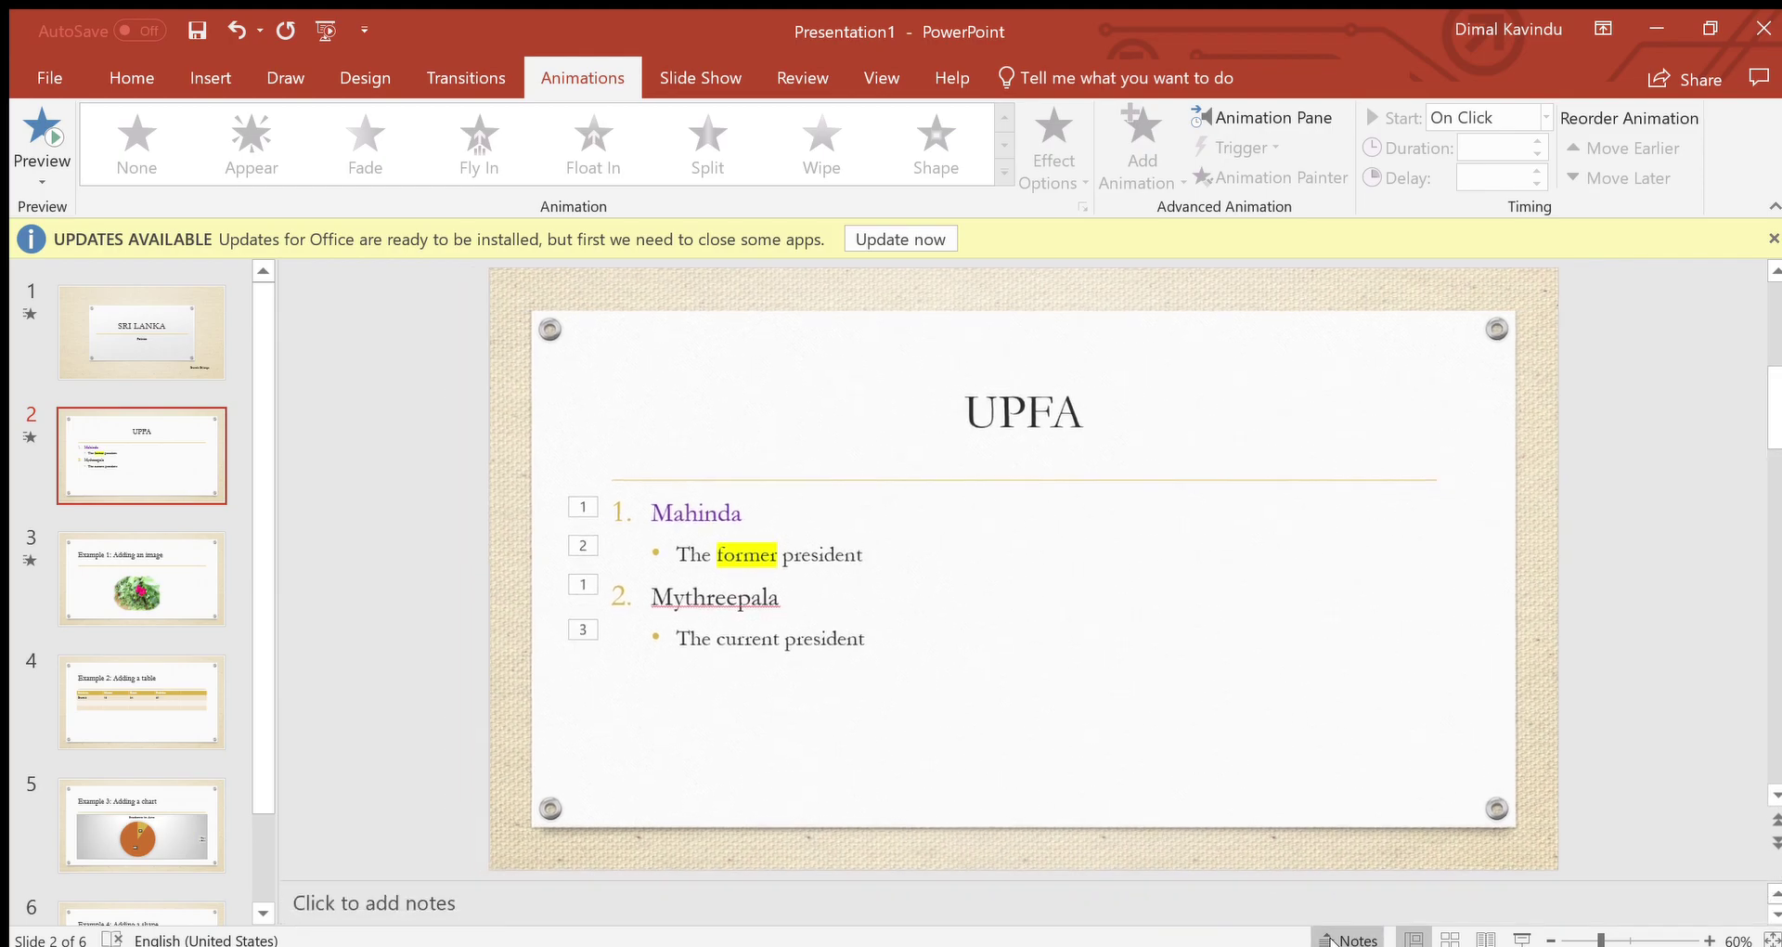
click(433, 908)
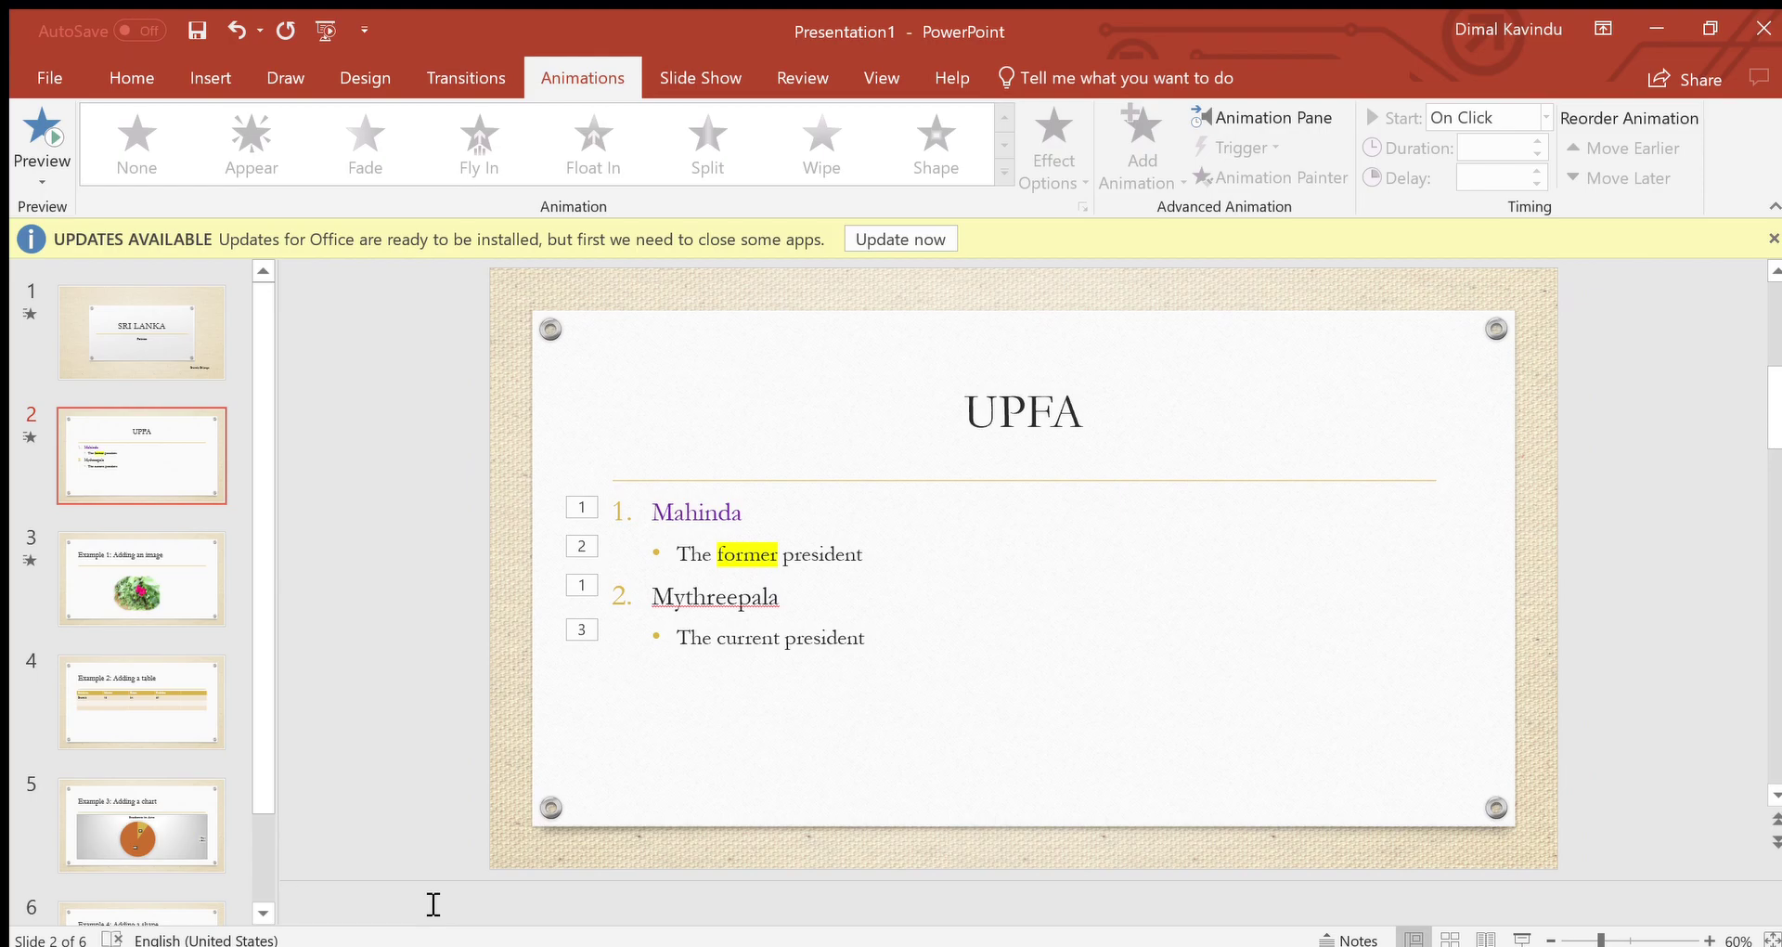
text(Wife)
key(BackSpace)
key(BackSpace)
key(BackSpace)
key(BackSpace)
text(Mahinda)
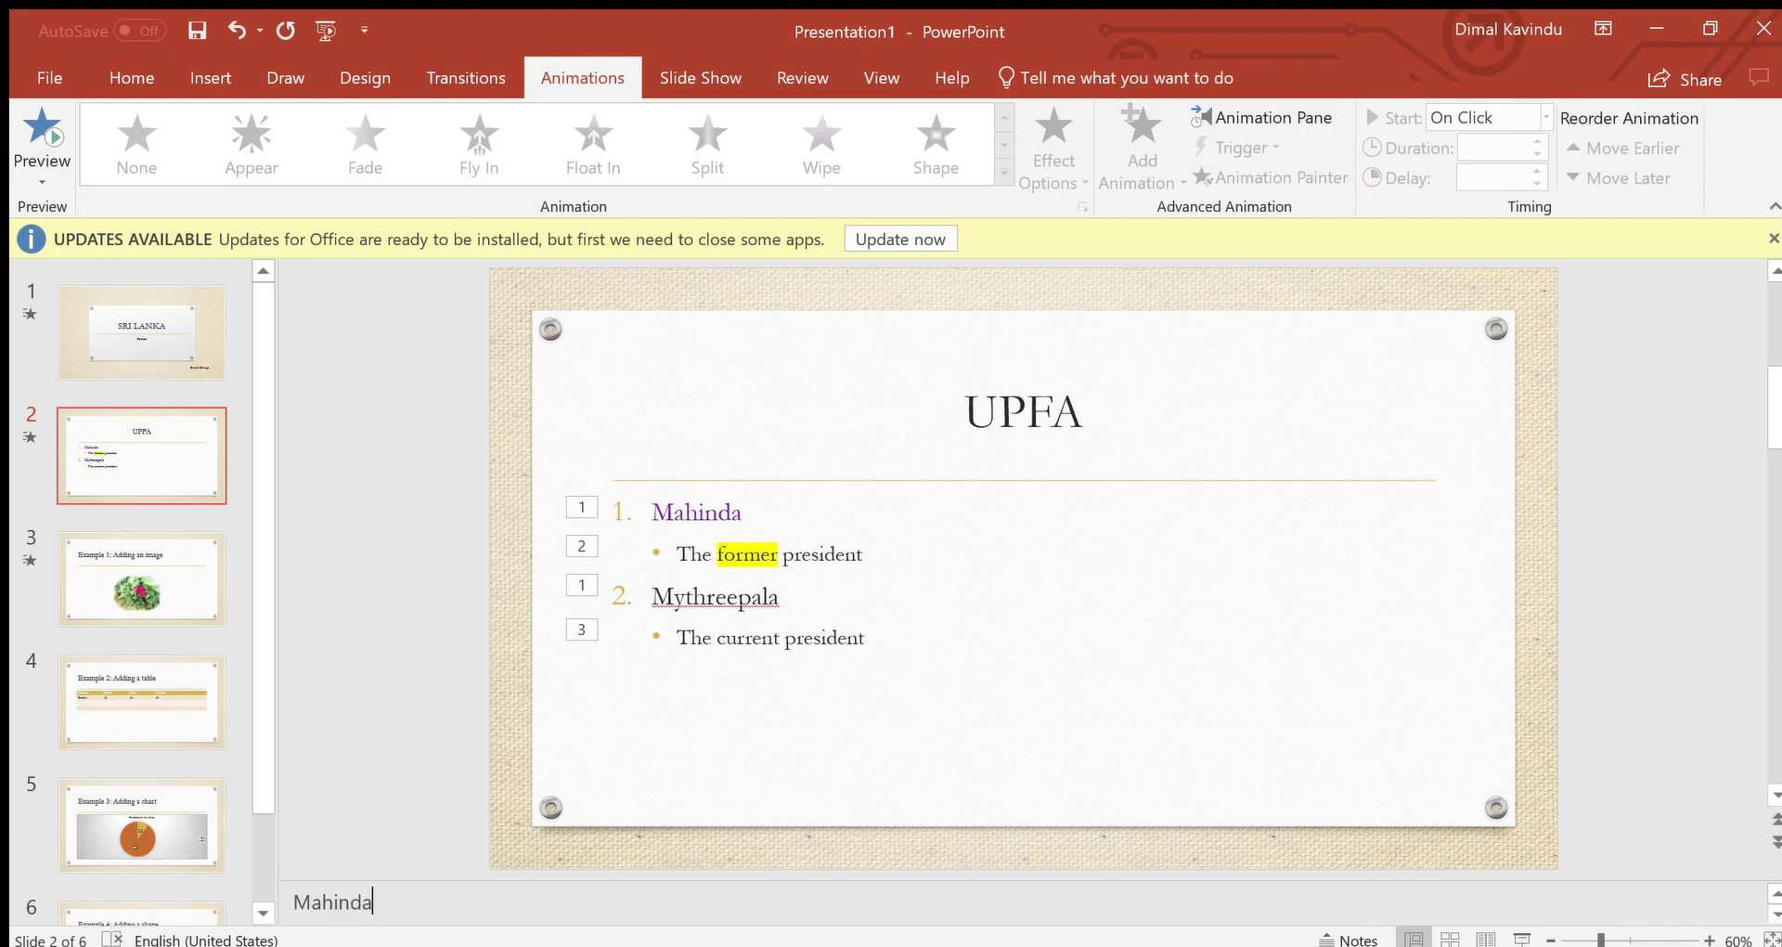
text('s)
text( W)
text(ife)
text(:)
text( Shiran)
text(thi)
click(429, 422)
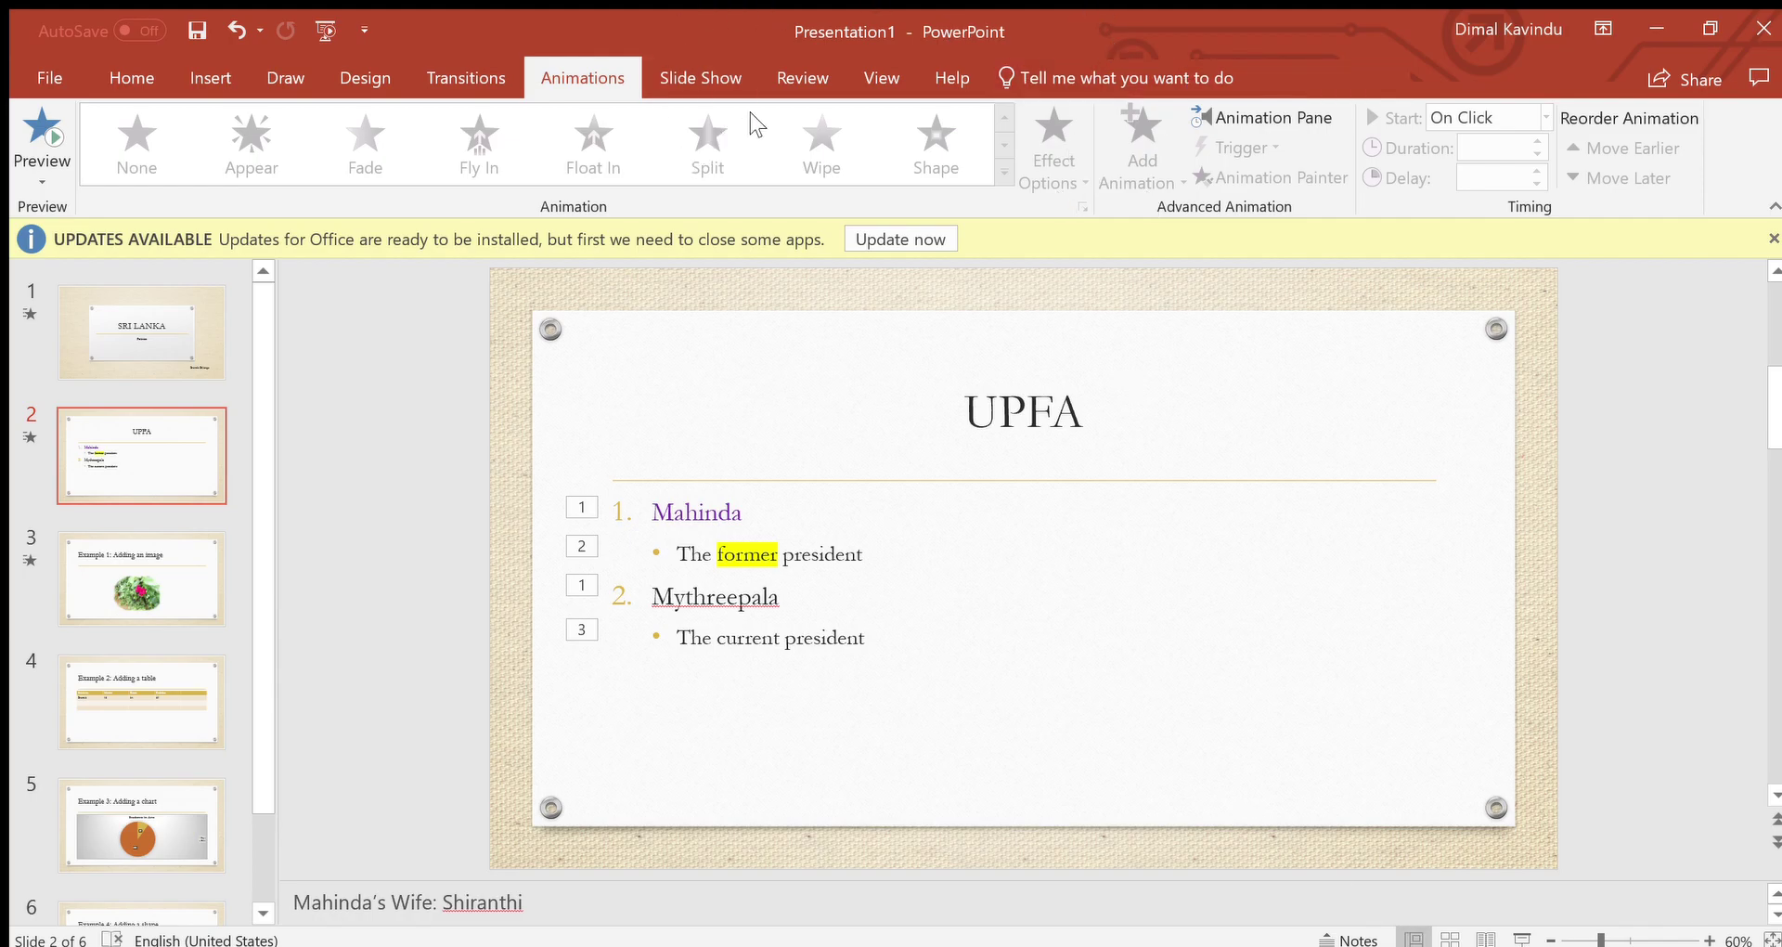
Step: Change the highlighted word 'former' in the first sub-bullet to 'formar'
click(817, 538)
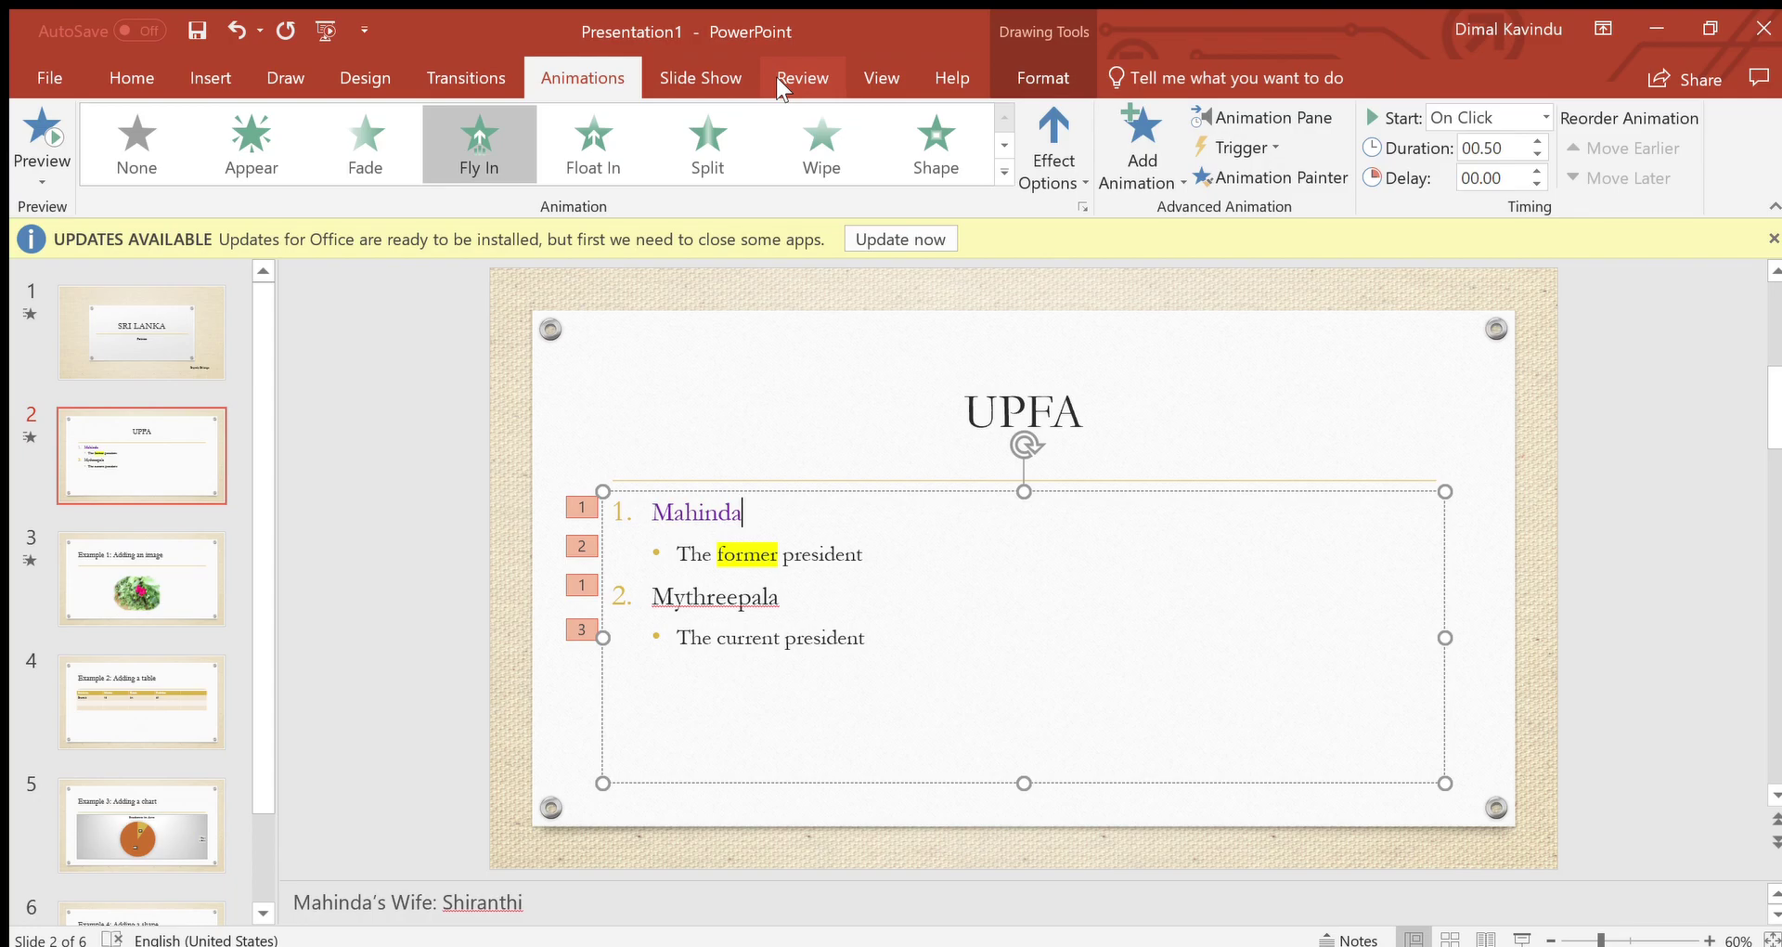
double_click(744, 555)
click(794, 554)
key(Right)
key(BackSpace)
text(a)
click(987, 609)
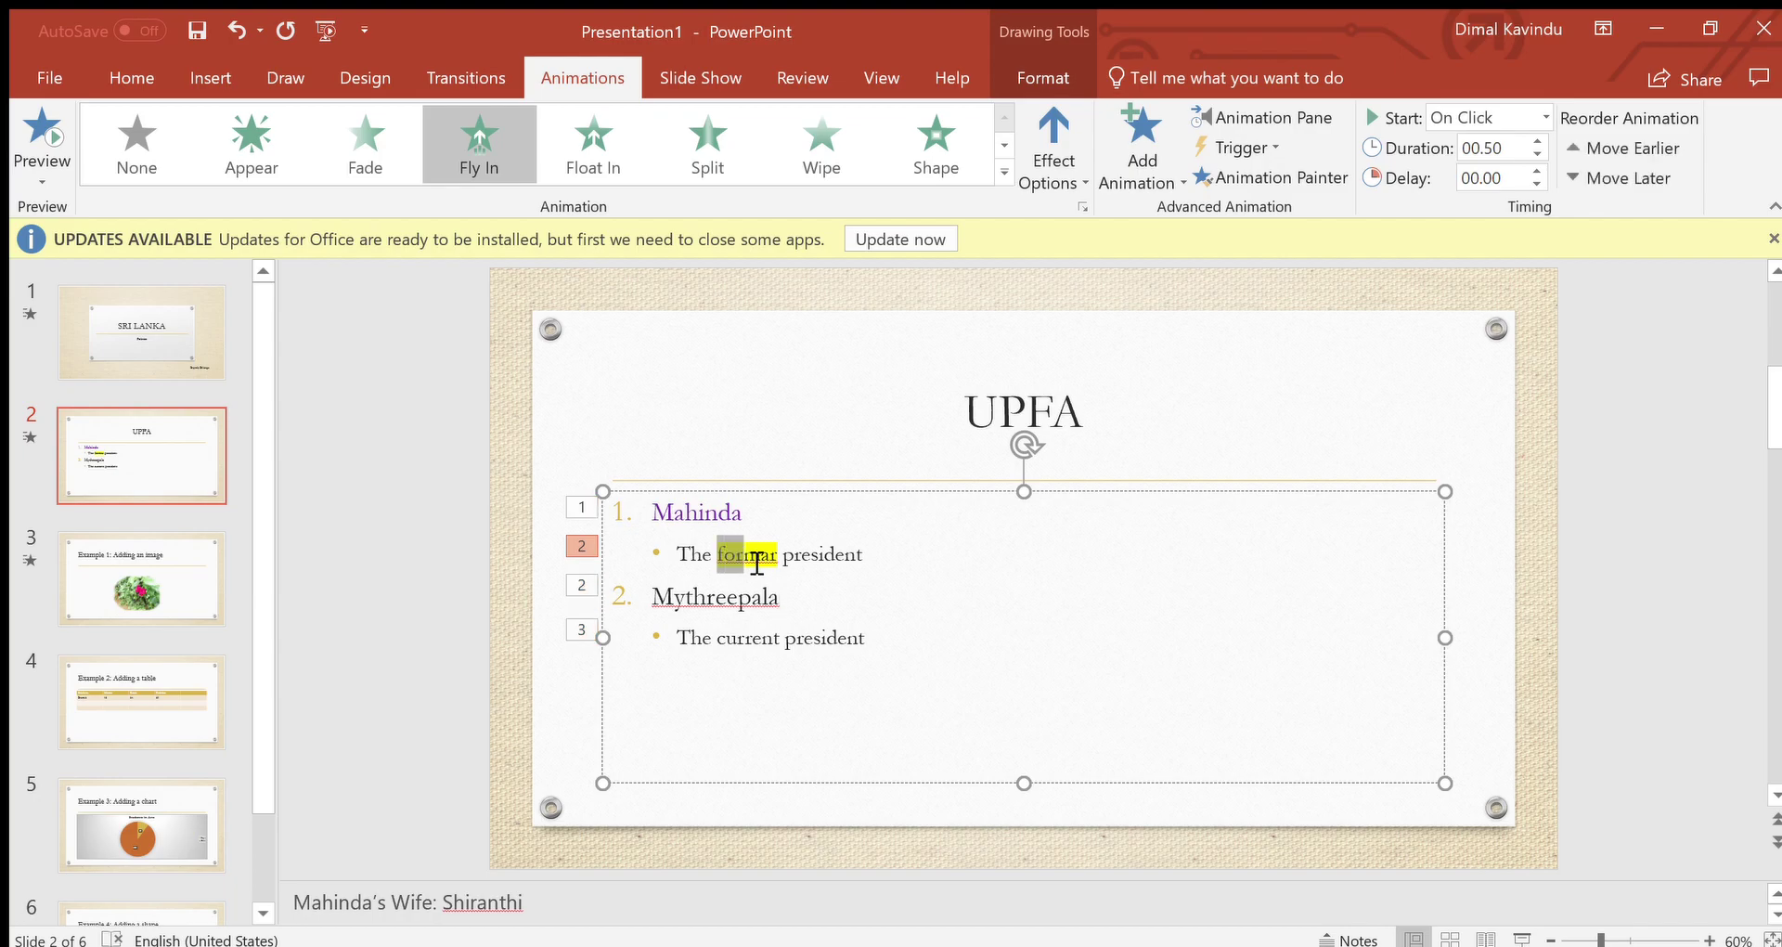
click(750, 594)
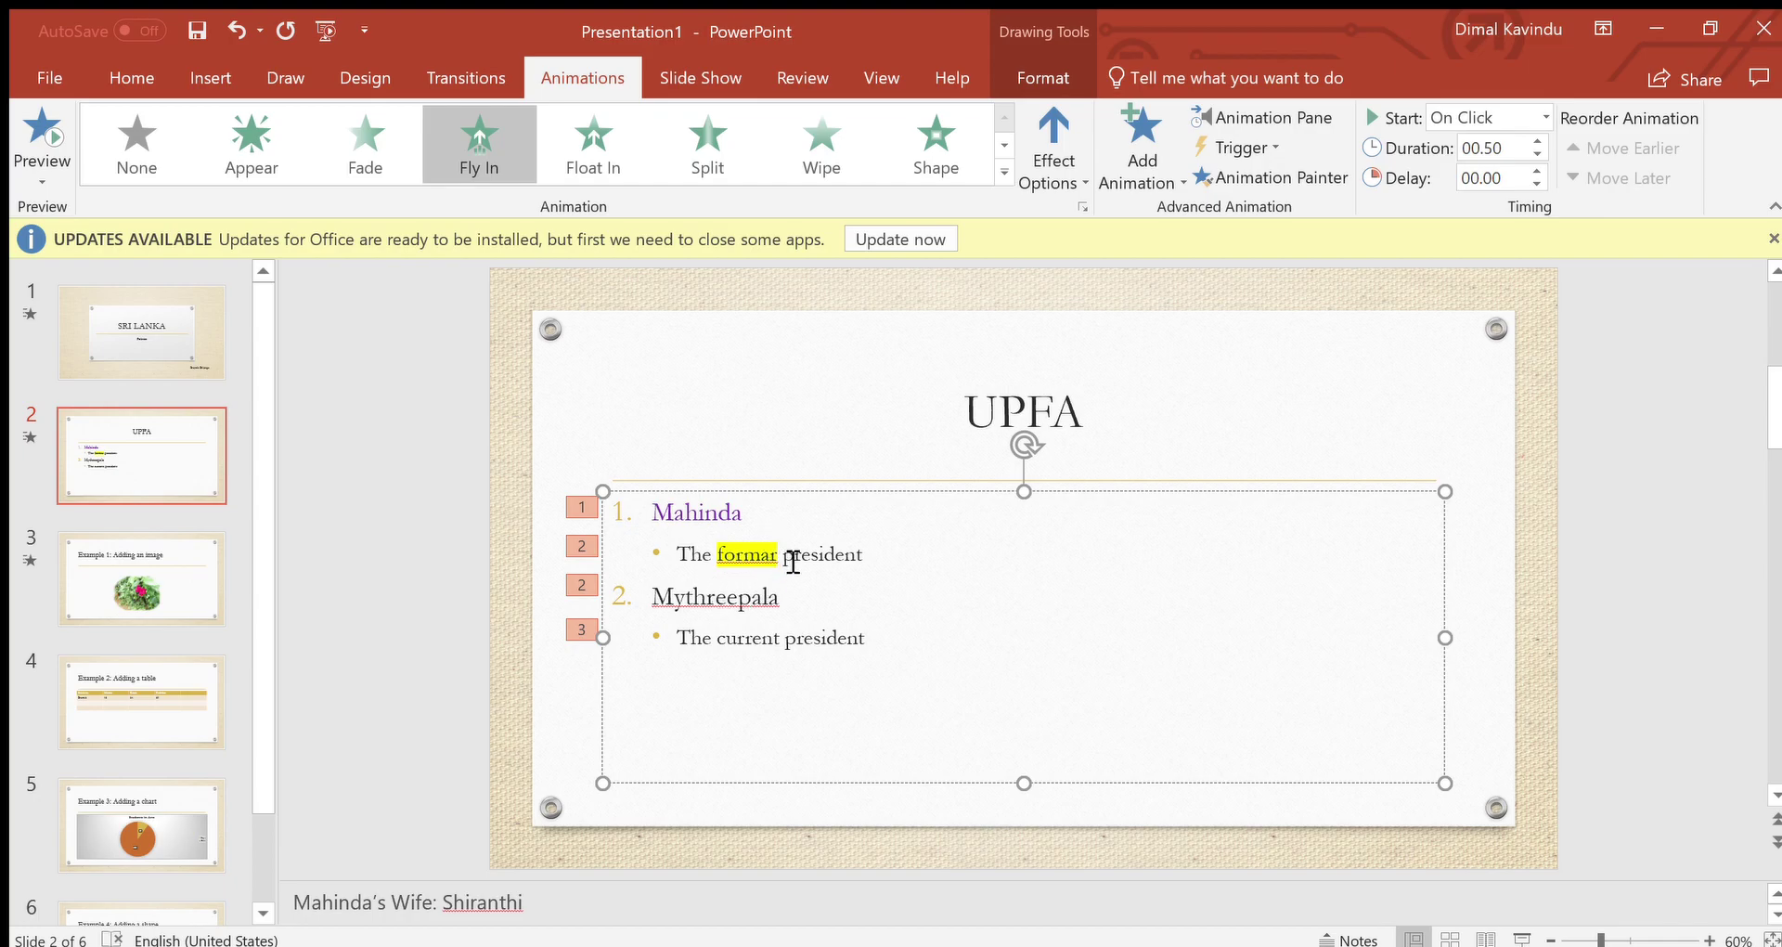
click(744, 555)
Step: Run the spelling check, changing 'formar' to 'former' and leaving 'Mythreepala' unchanged
click(798, 78)
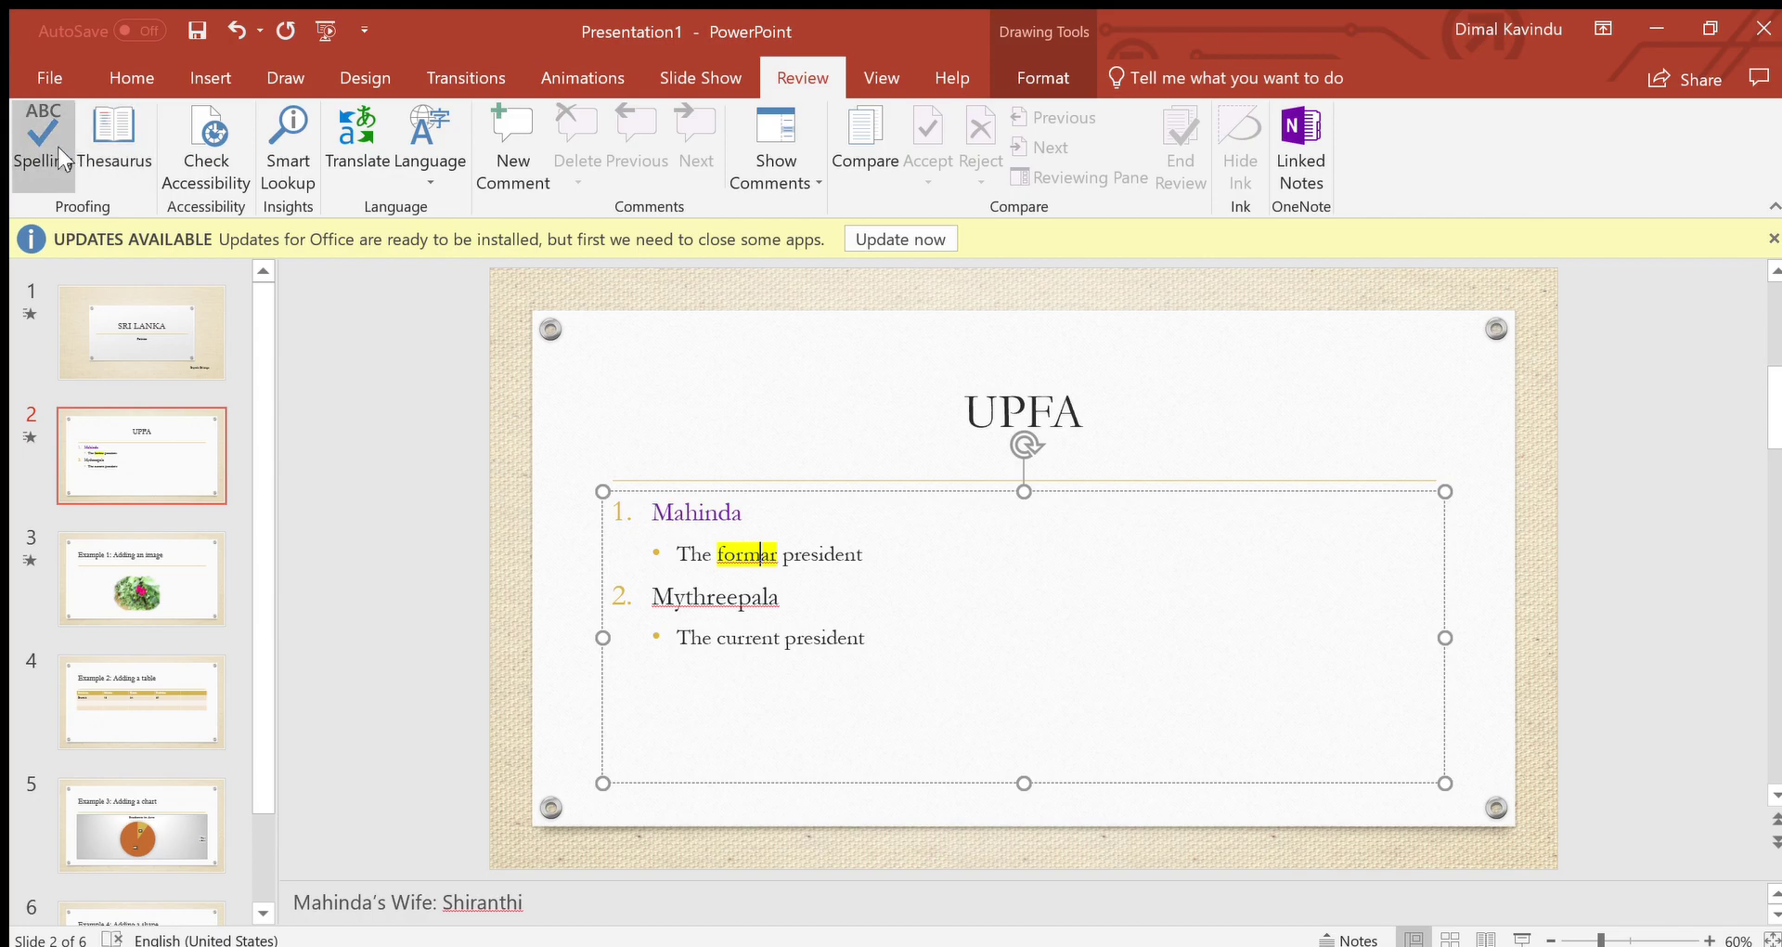
click(42, 144)
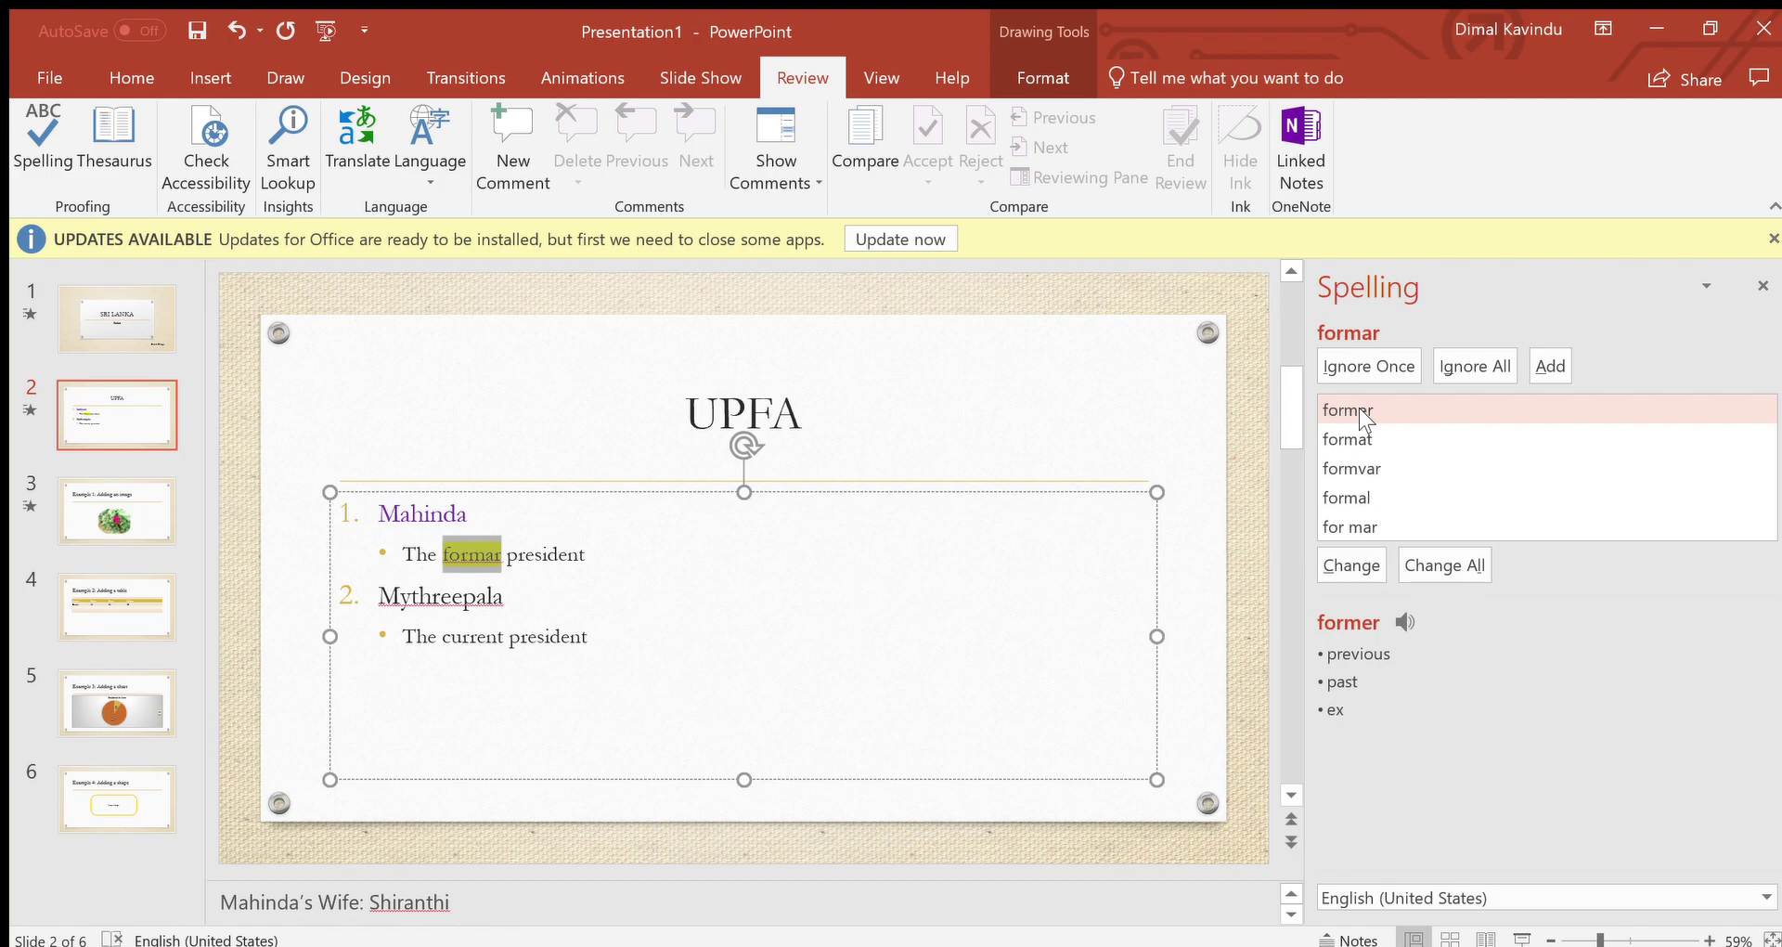
click(1347, 568)
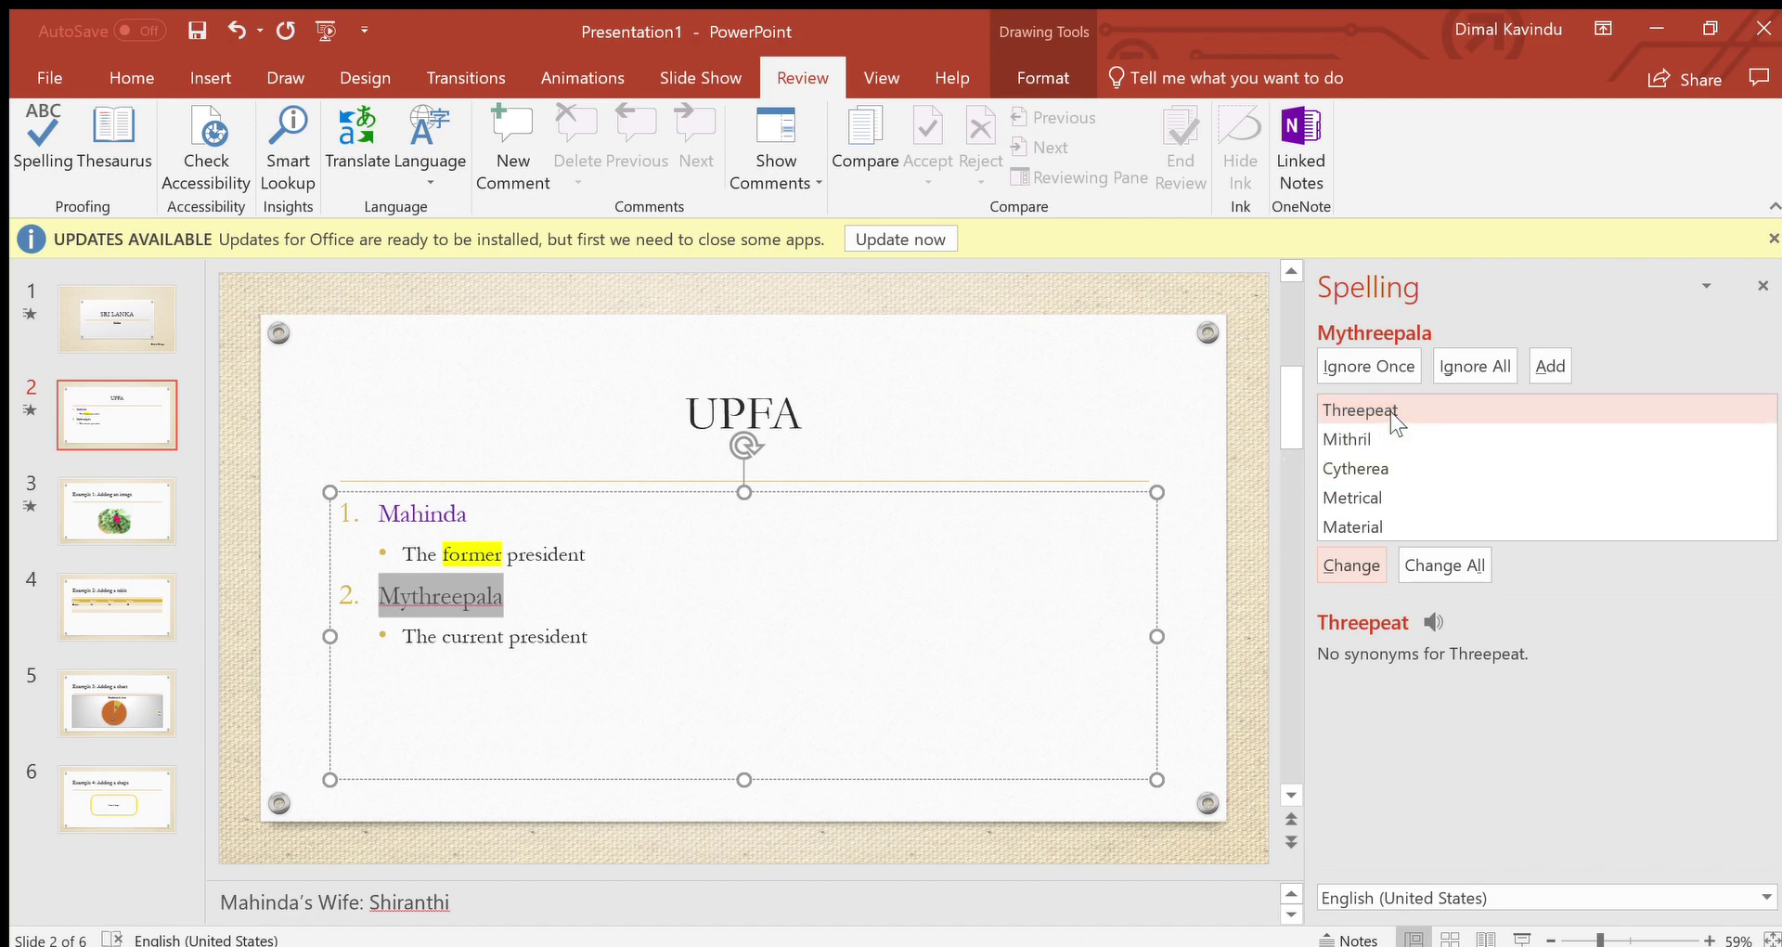
click(1366, 364)
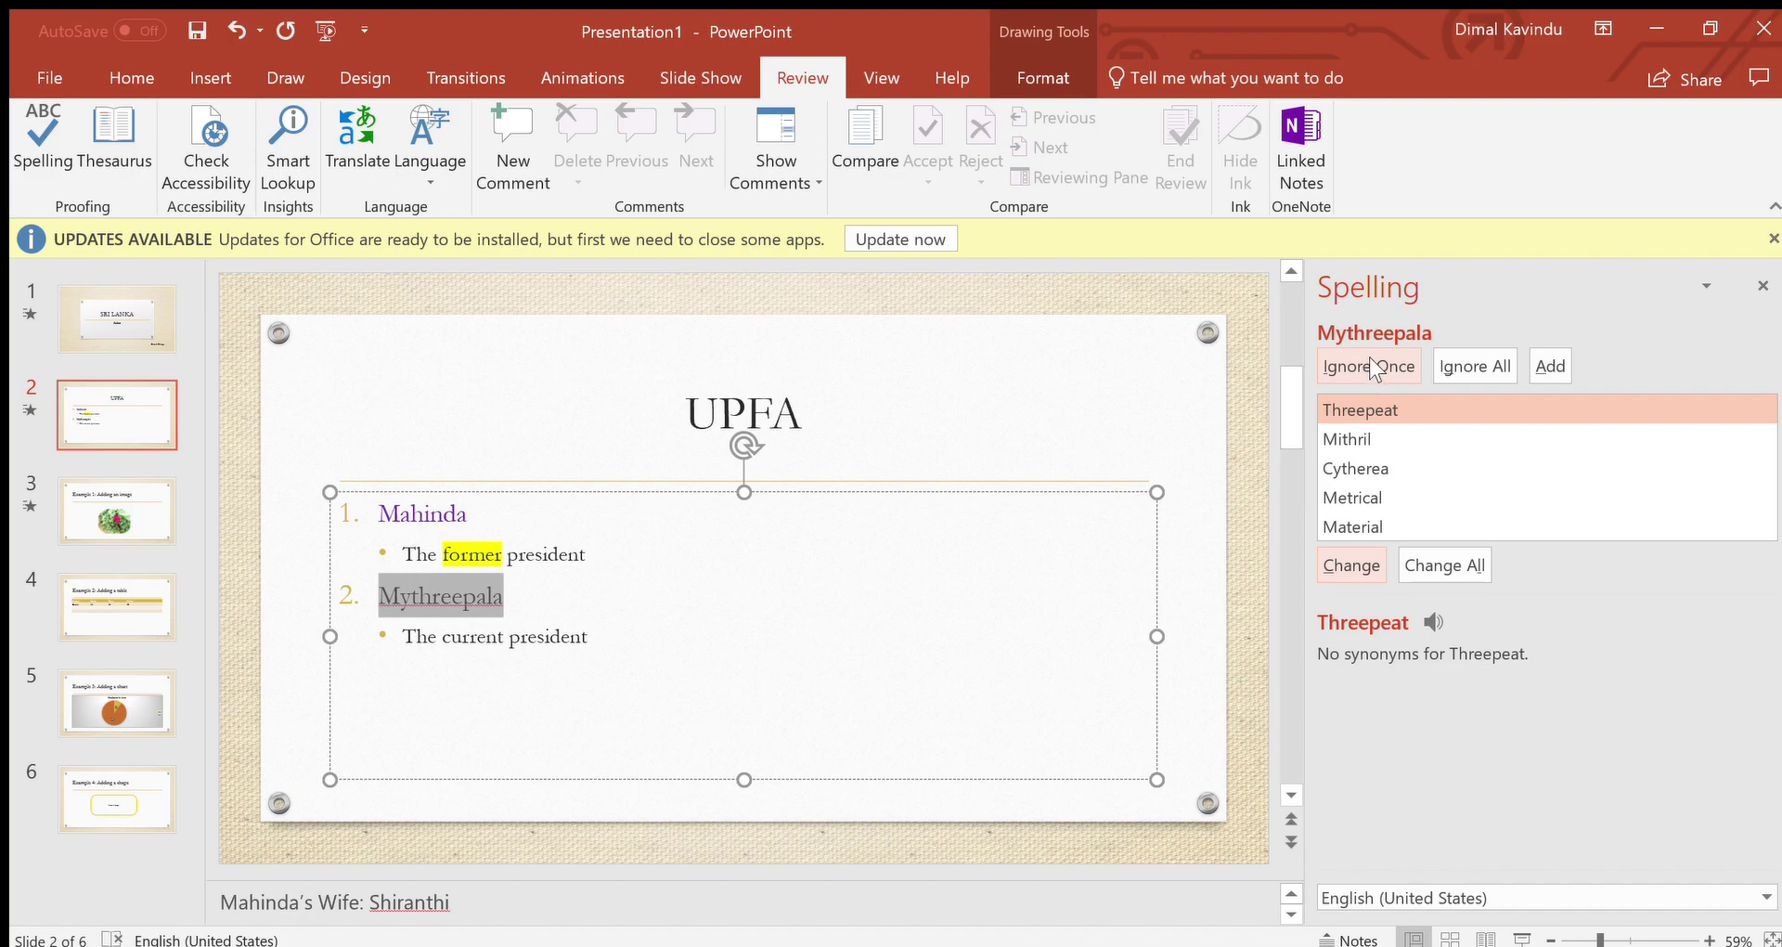
click(1369, 358)
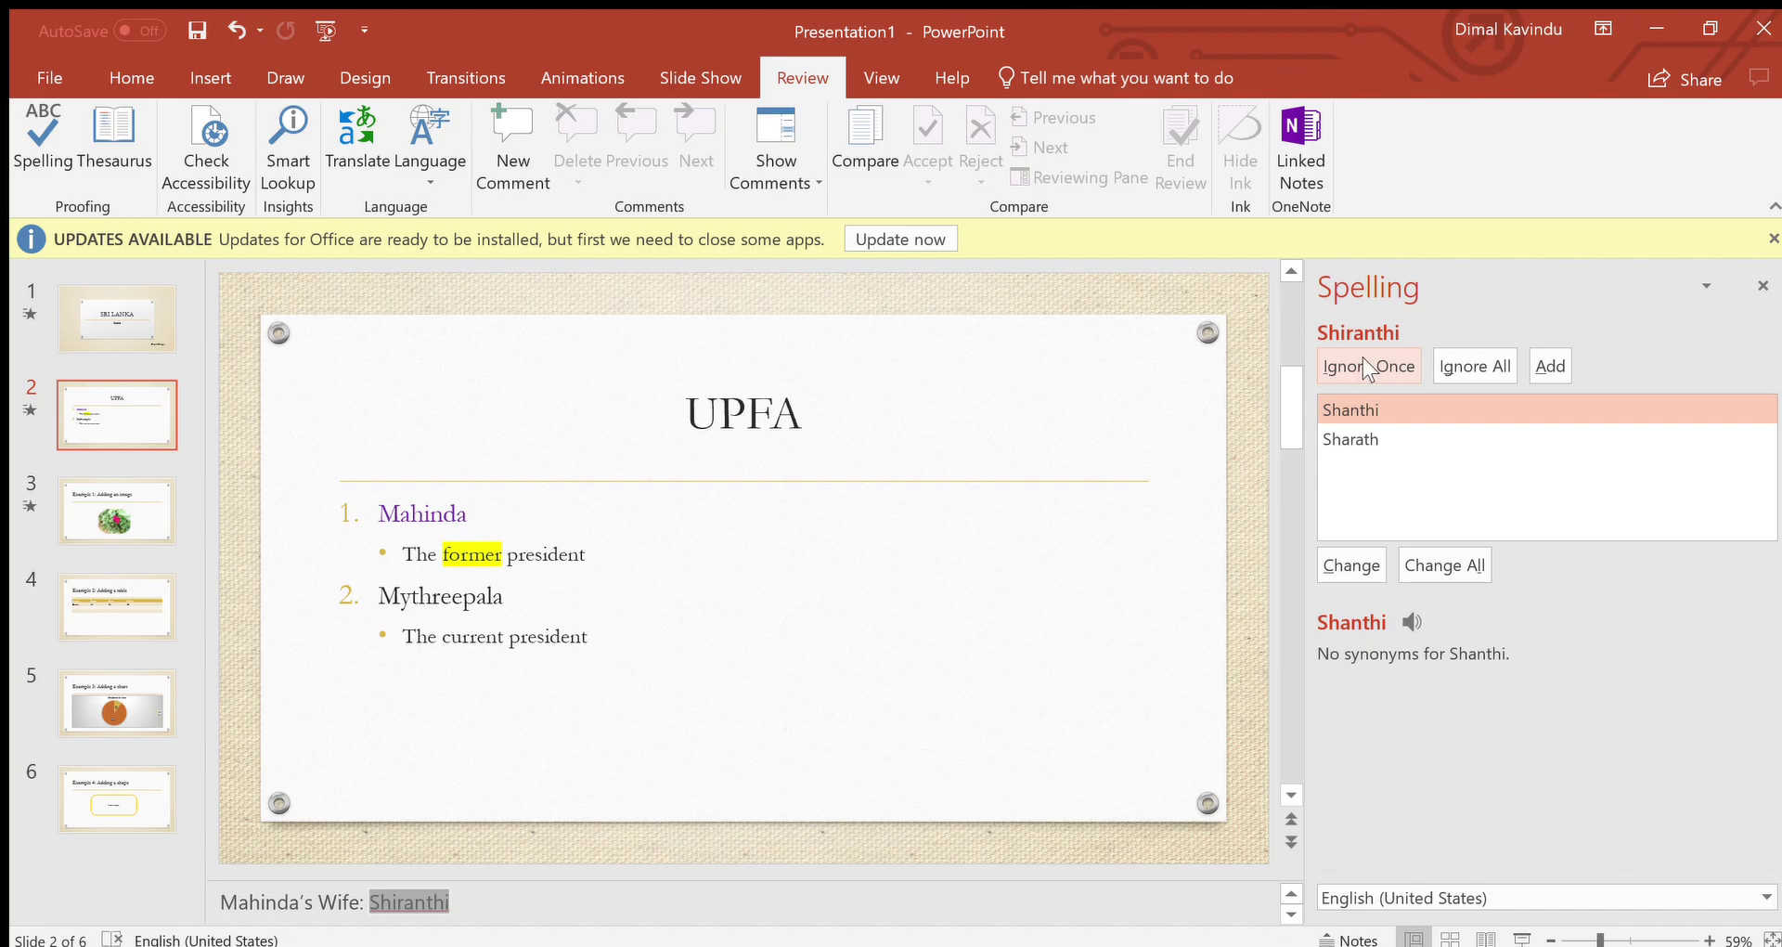
Step: Ignore the flagged name in the notes, the 'Maths' heading, the student's name and the author's first name
click(1364, 367)
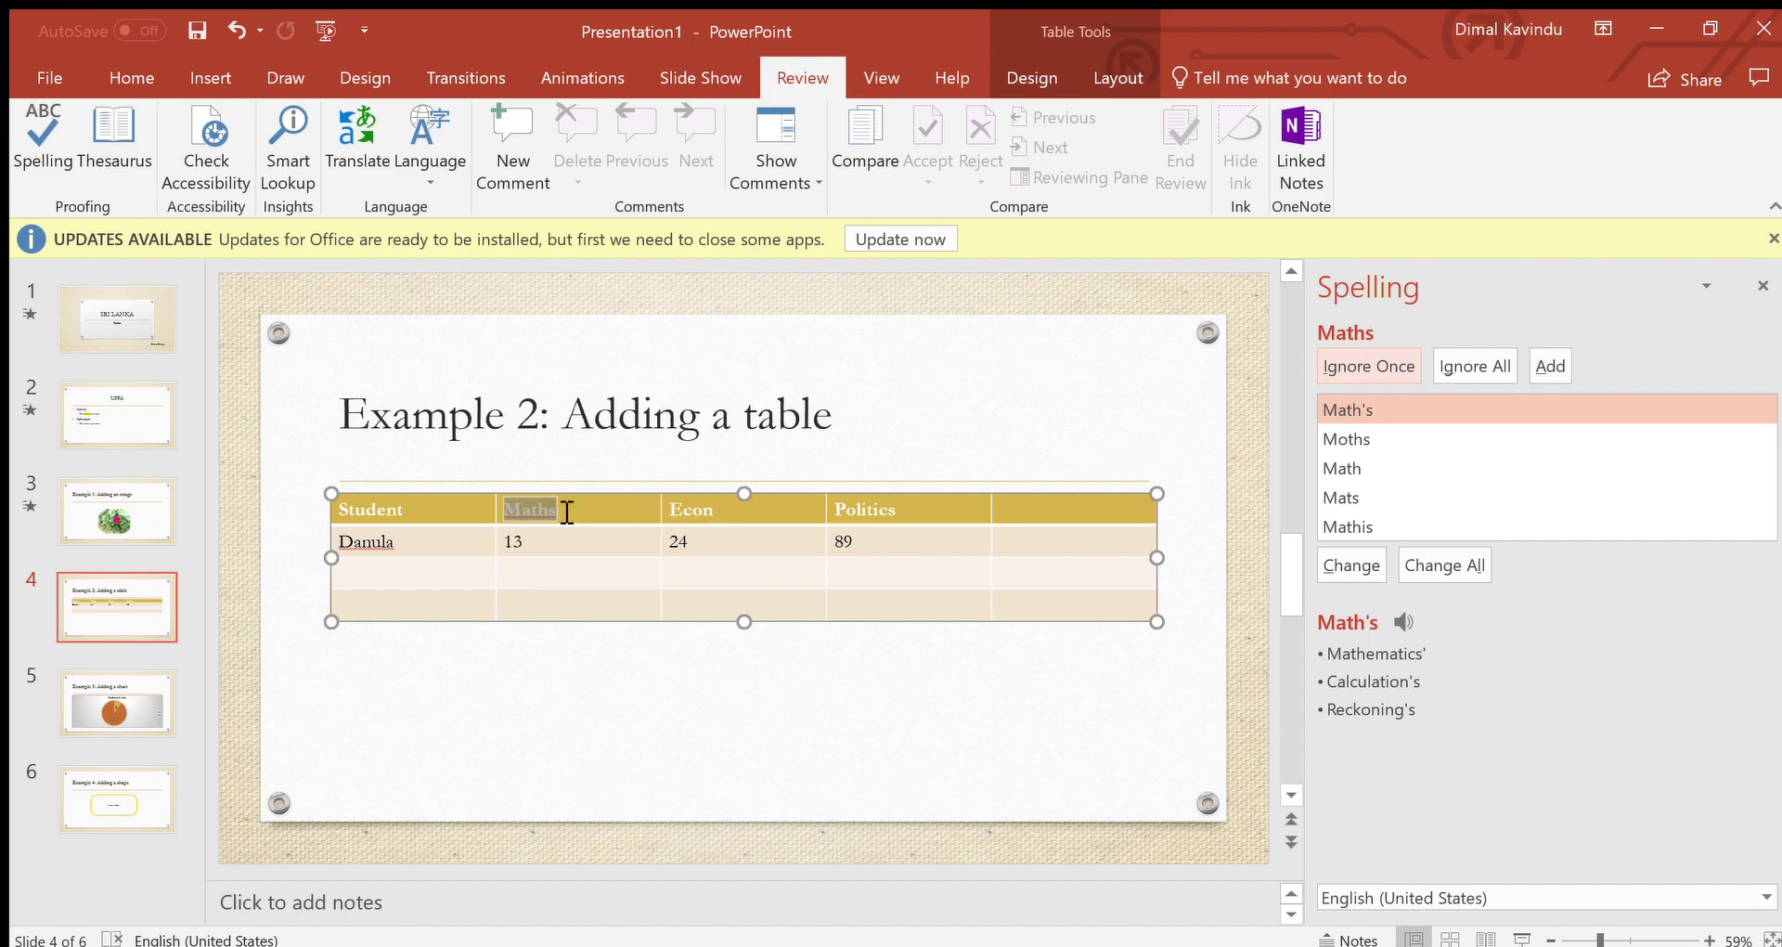
click(1368, 366)
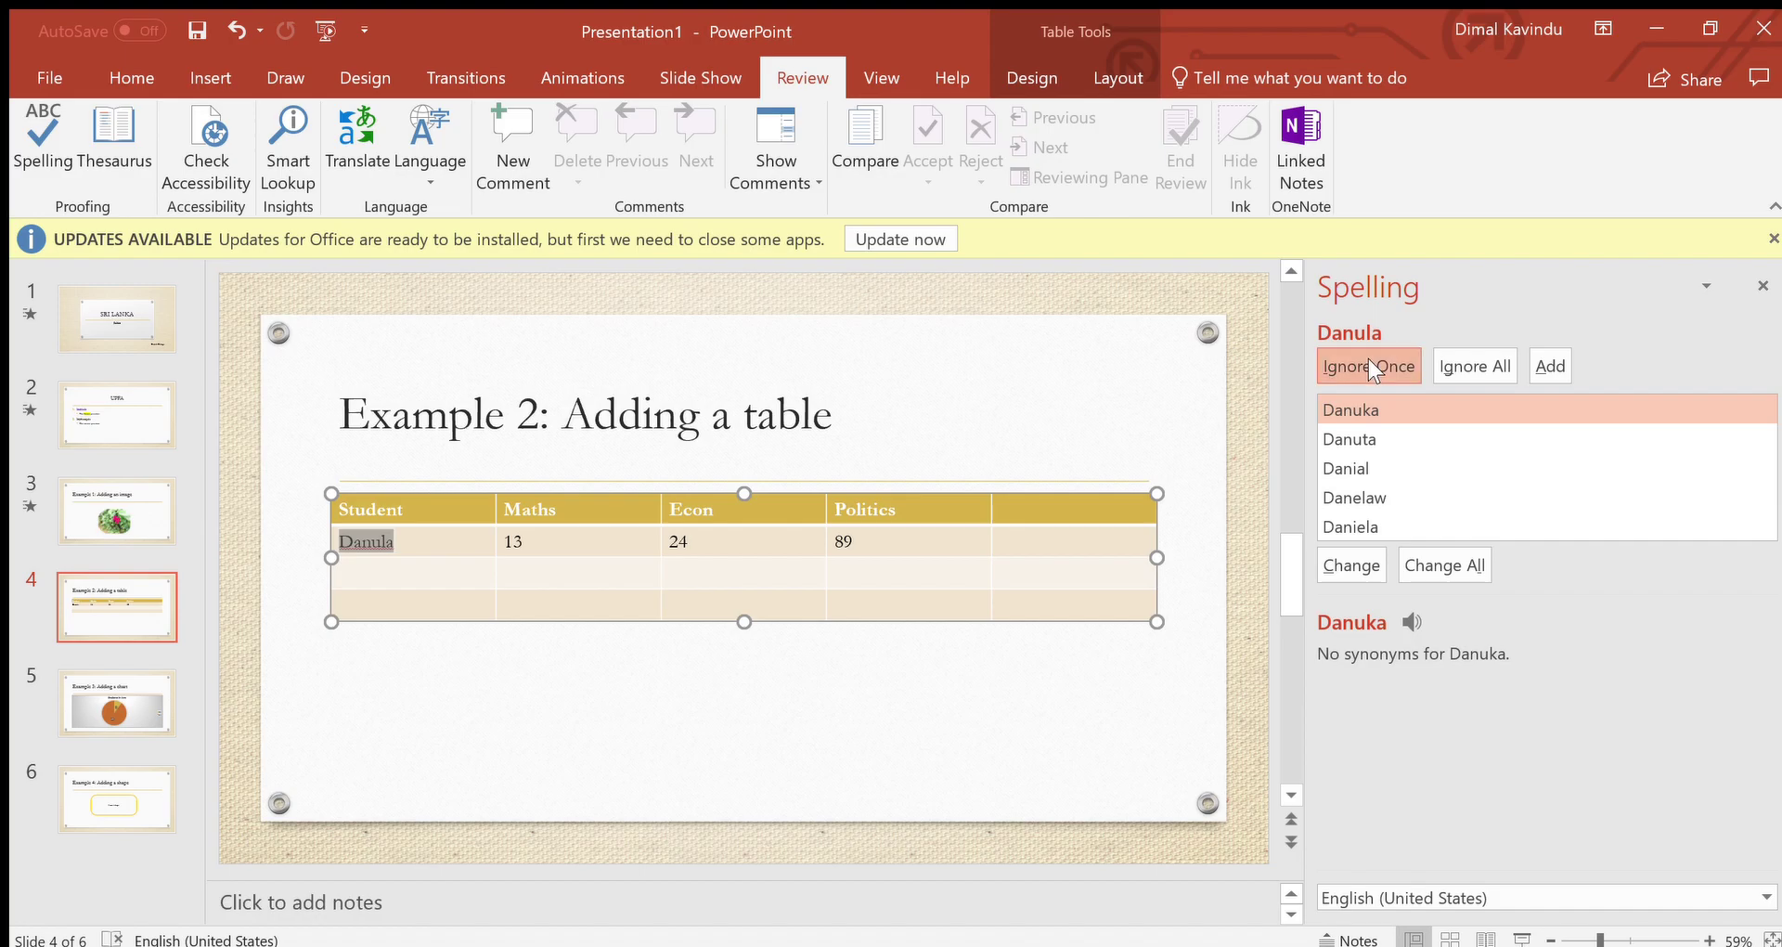
click(1368, 358)
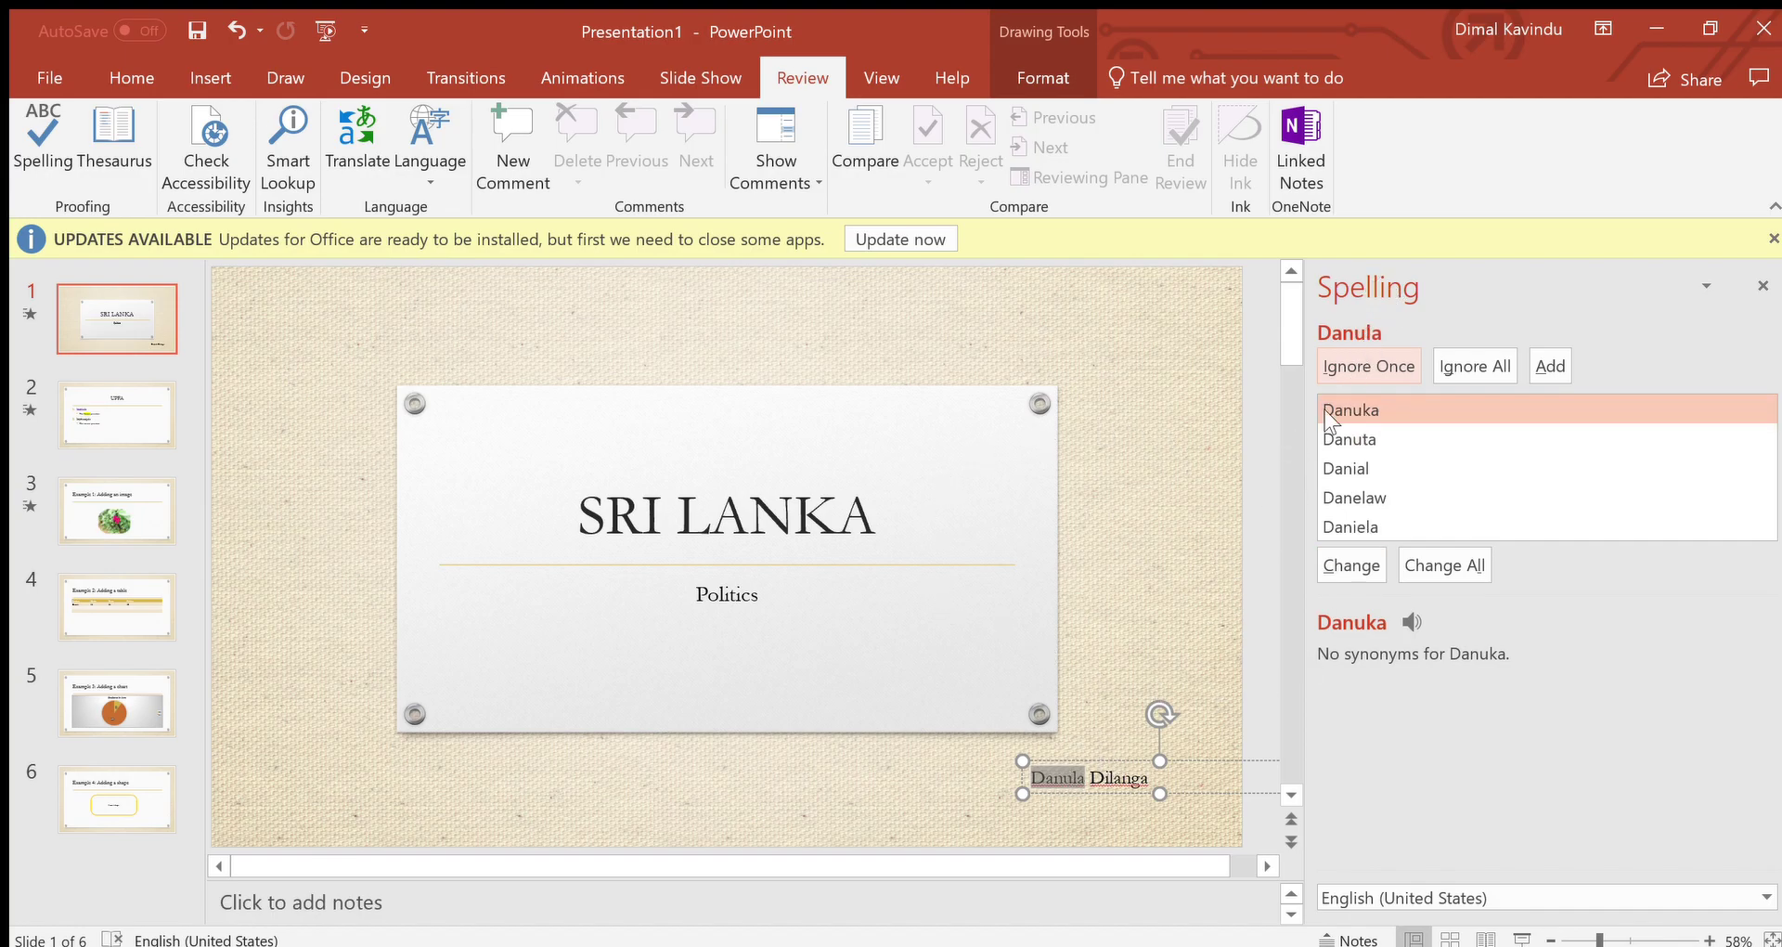
click(1364, 352)
Step: Finish the spelling check by ignoring the author's surname, then select the SRI LANKA title slide
click(1364, 352)
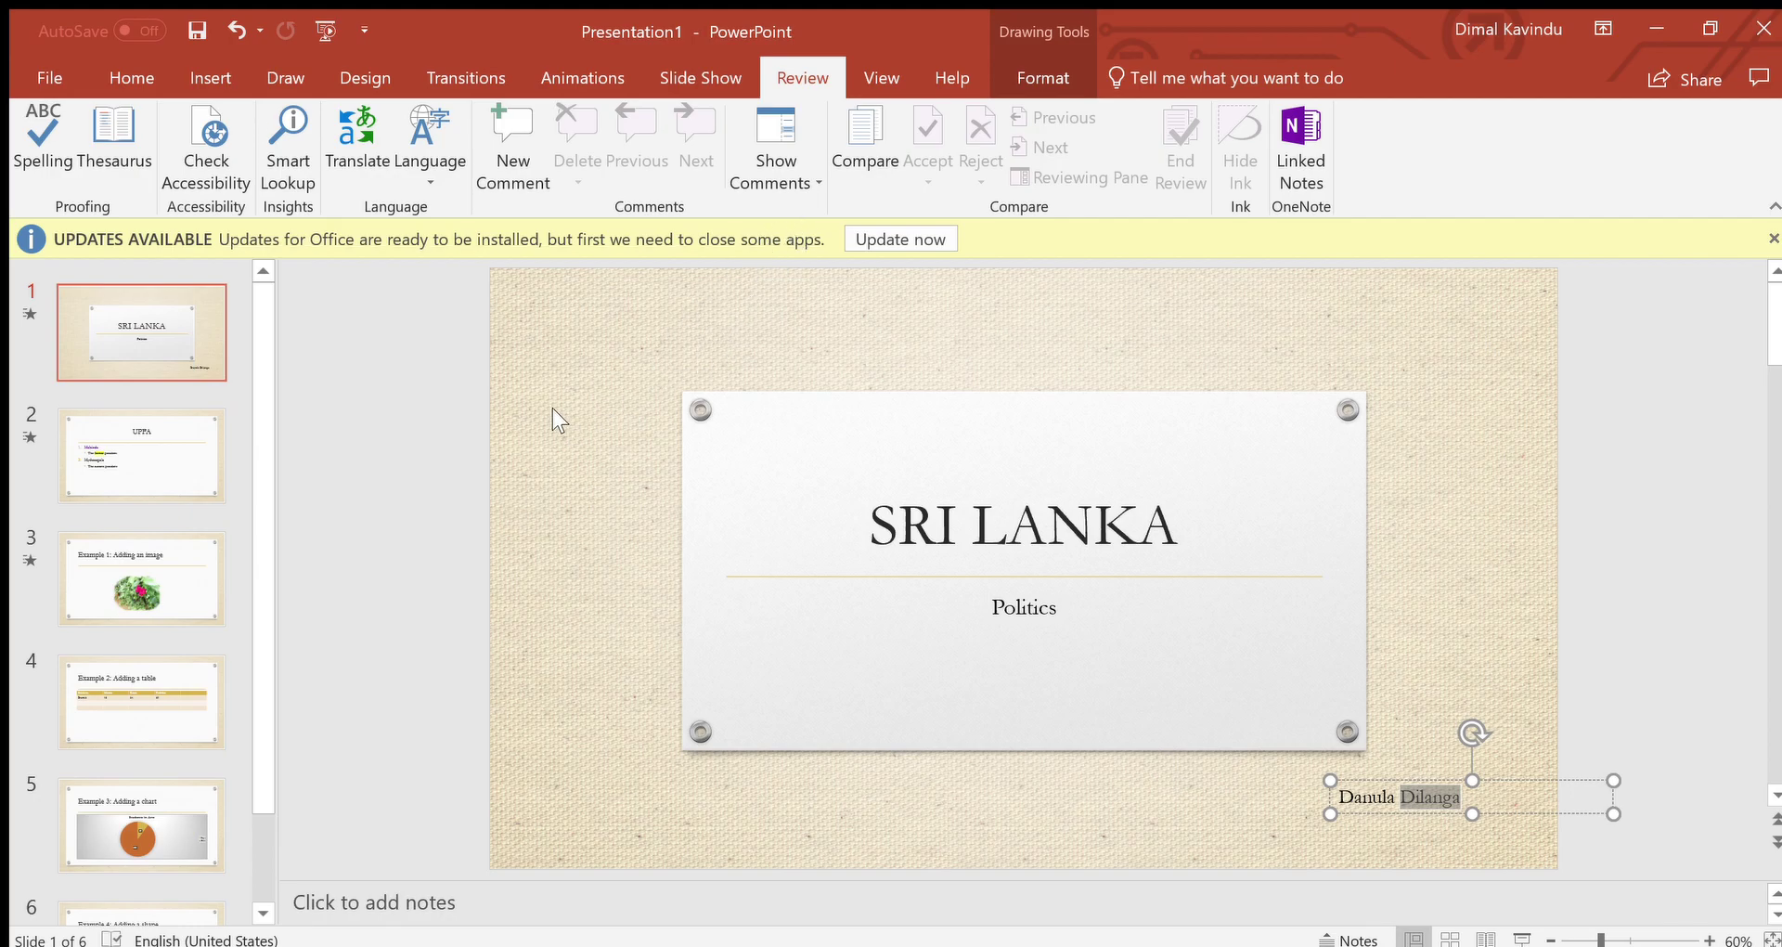
click(333, 445)
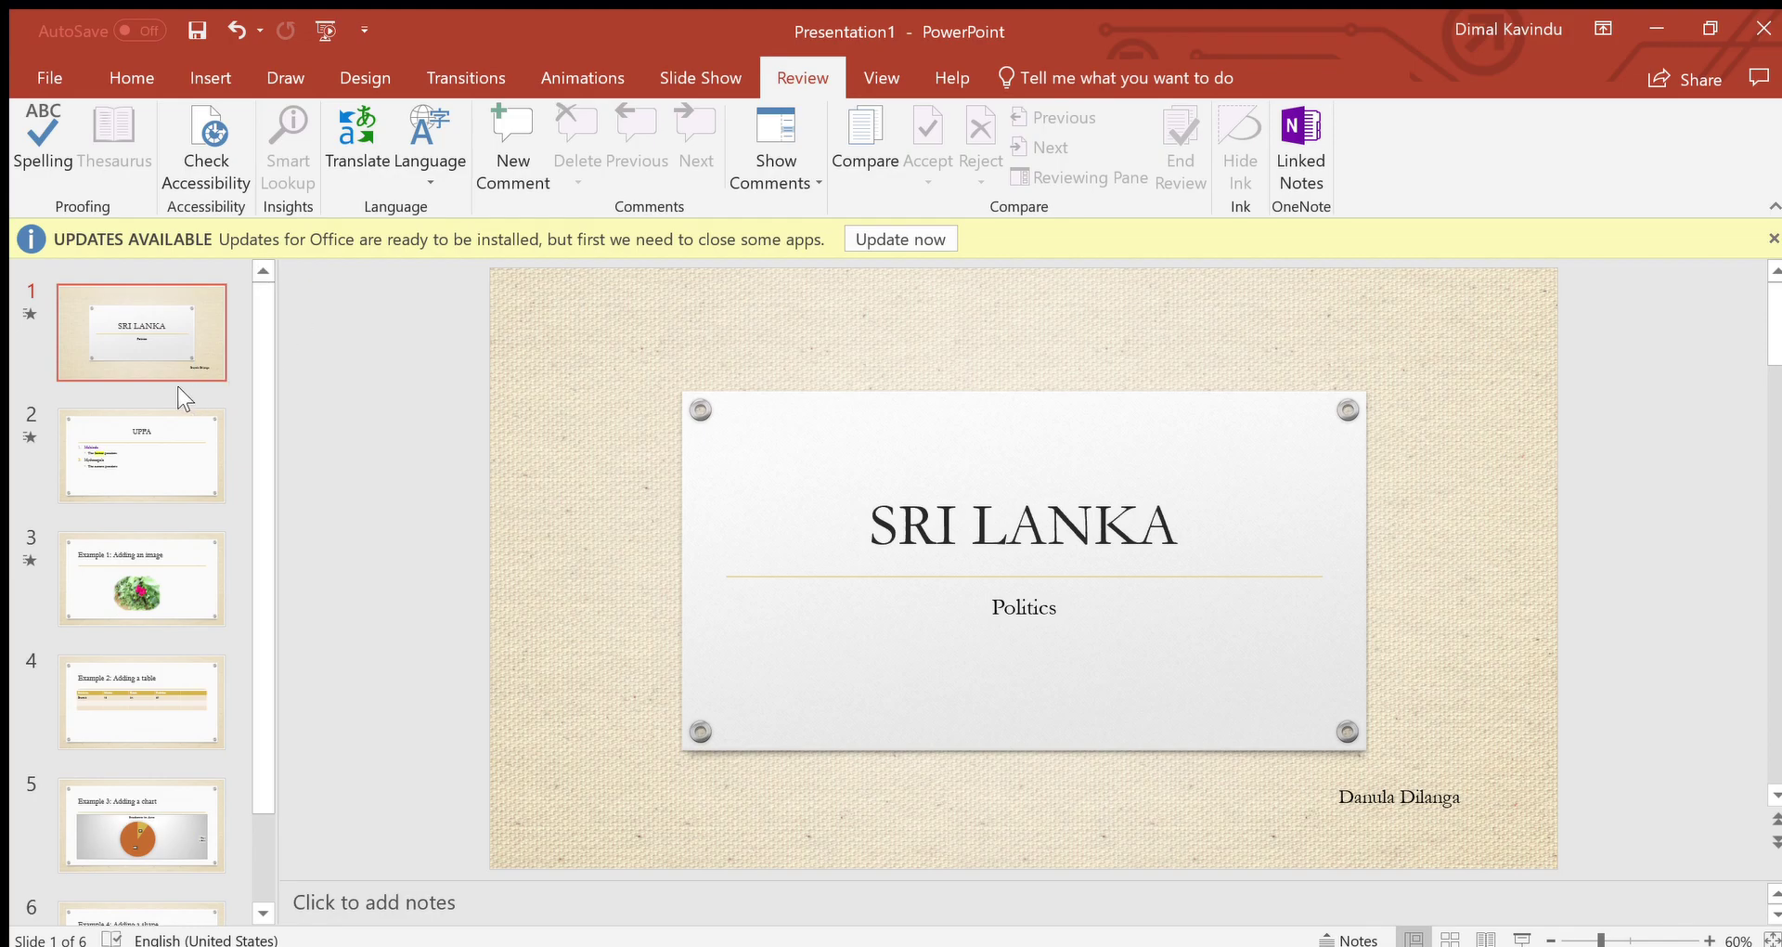
click(138, 336)
Step: Open Save As from the File menu and browse for a folder to save the deck
click(44, 72)
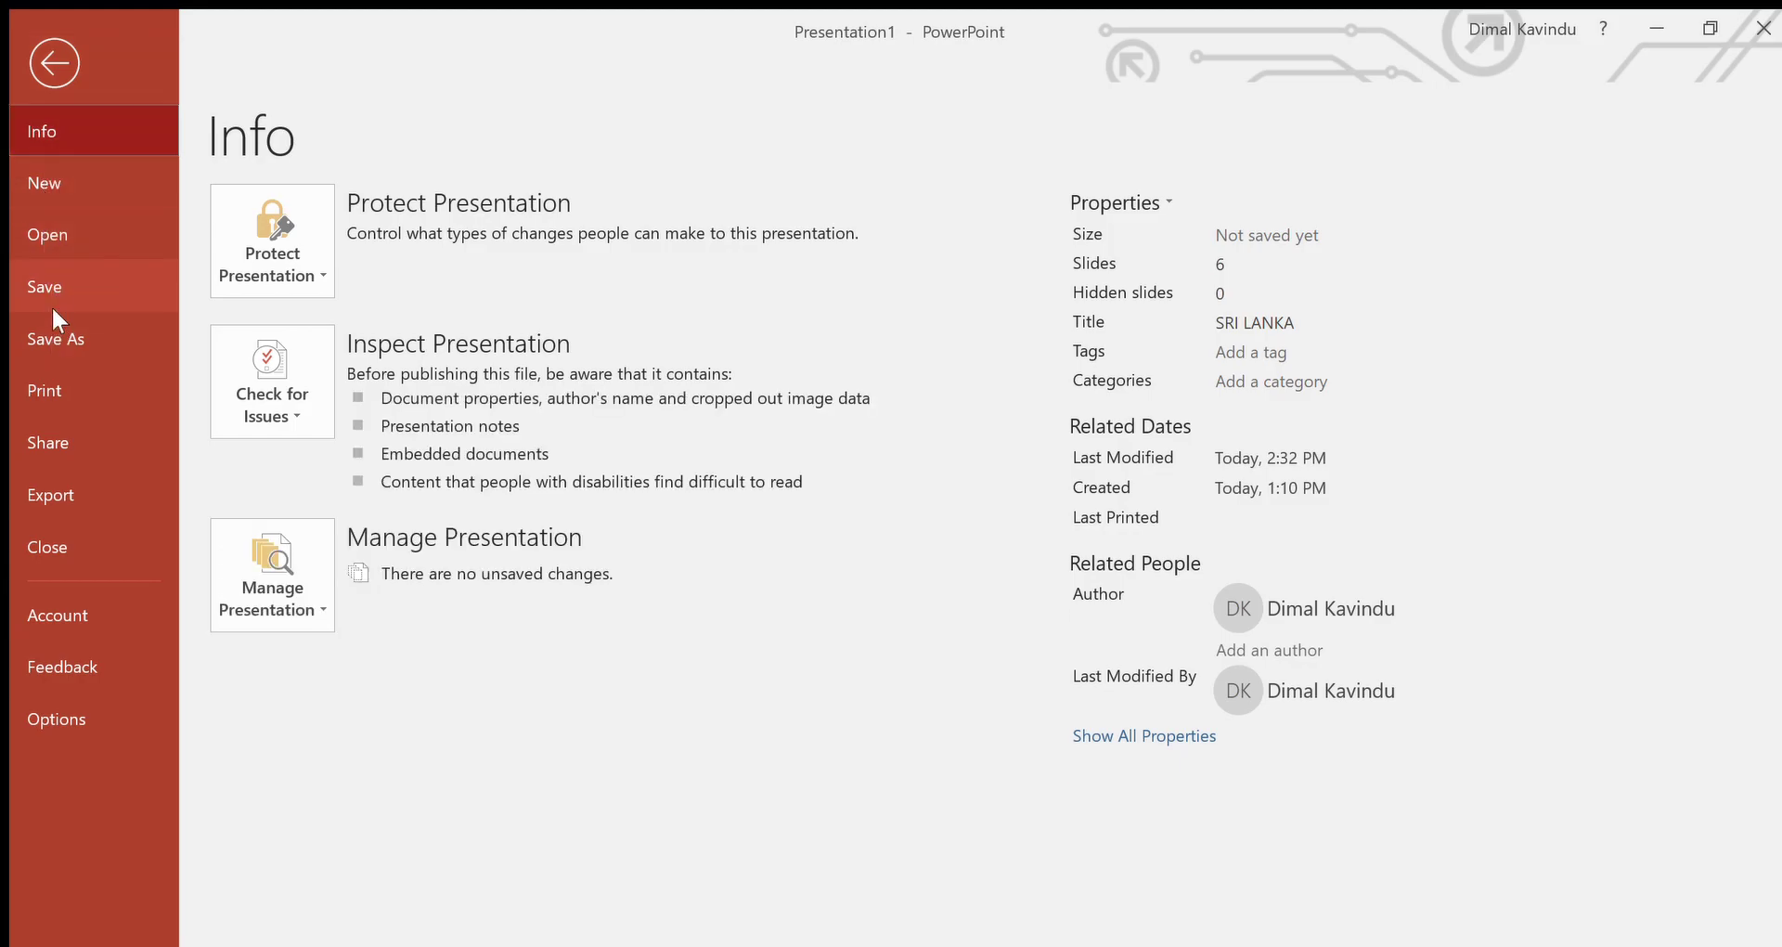
click(54, 331)
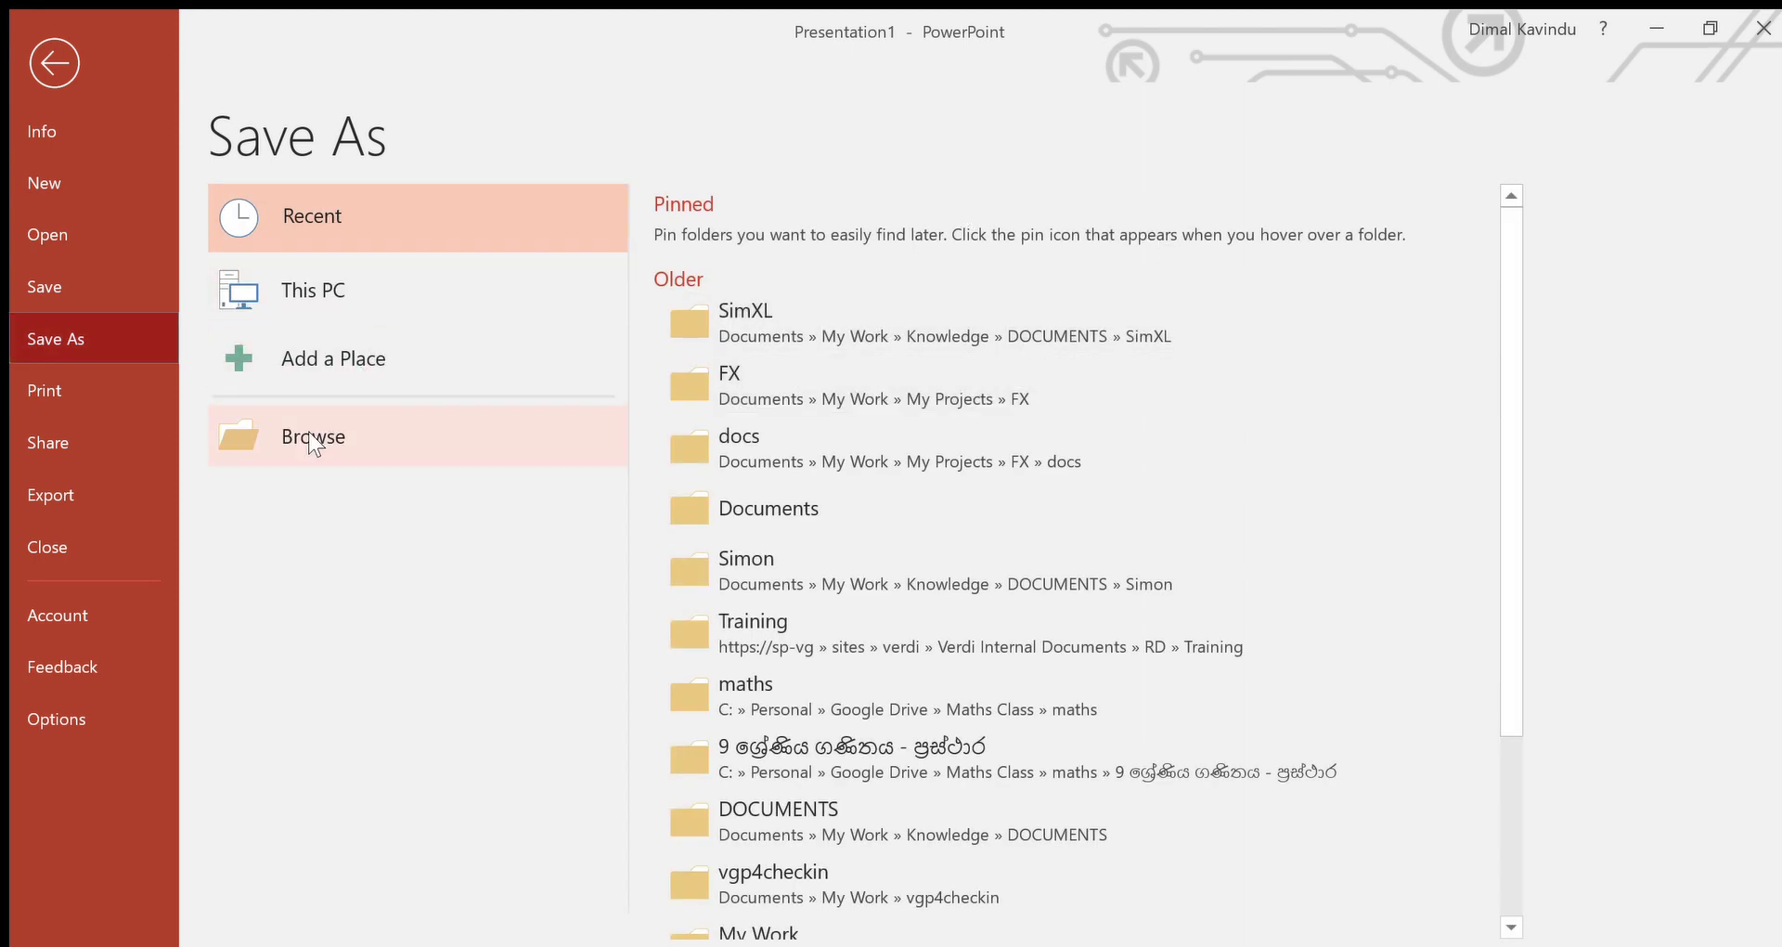
click(310, 436)
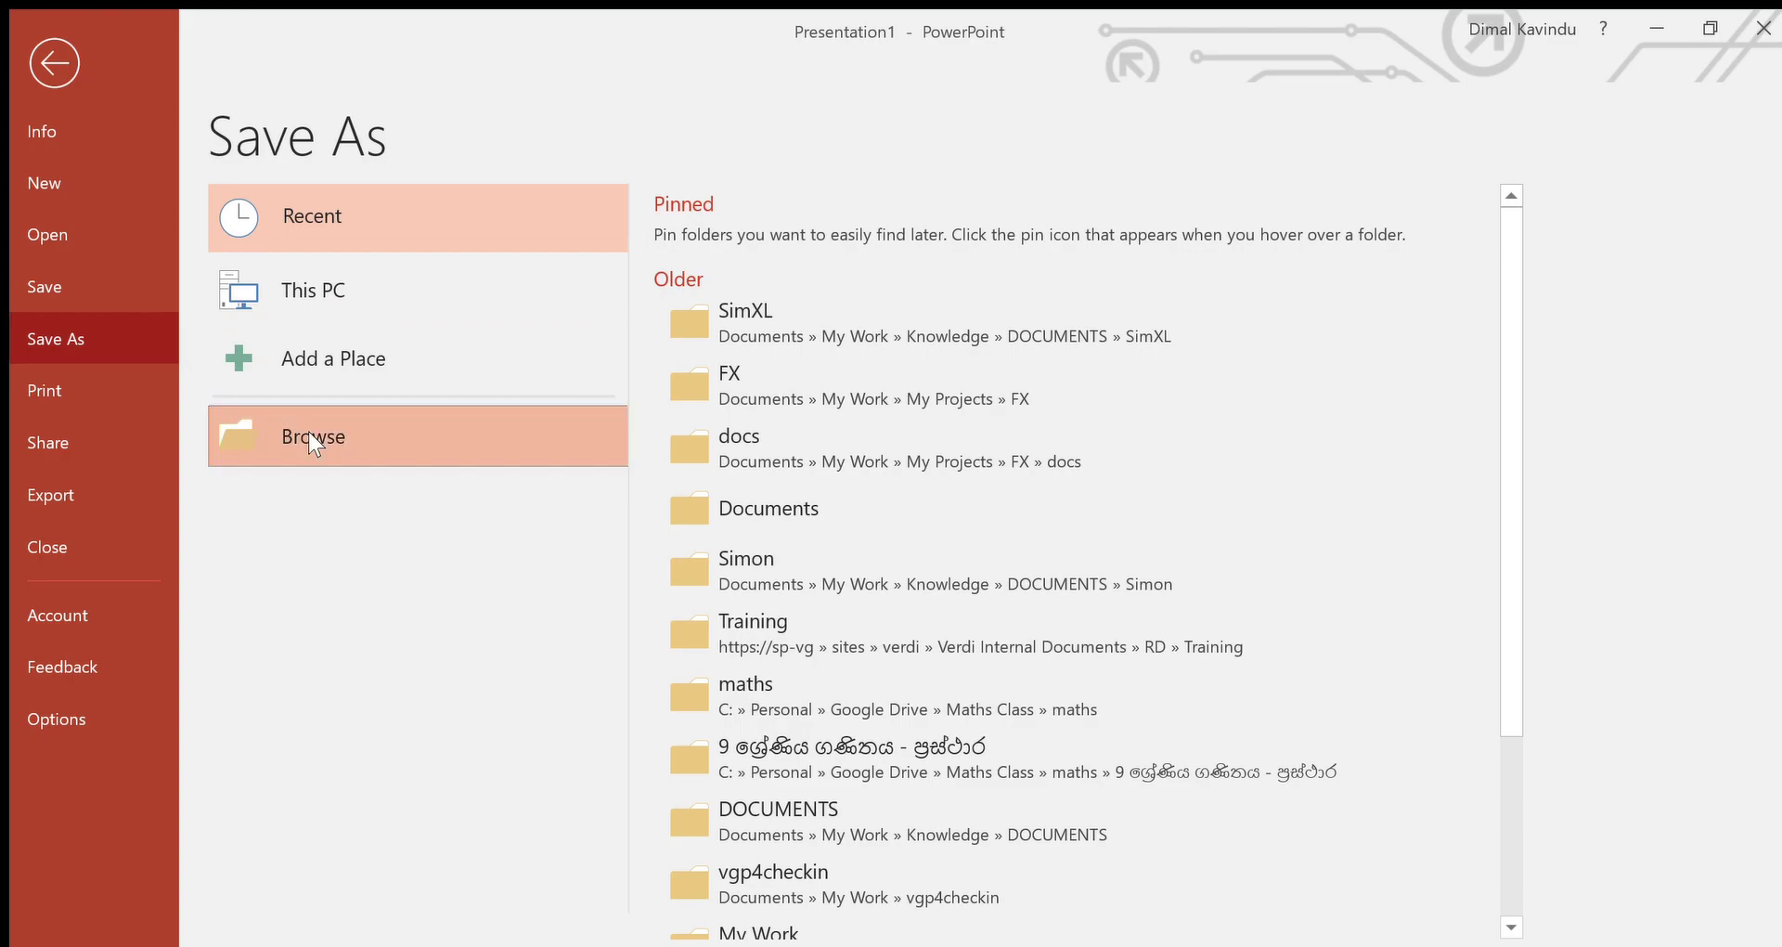
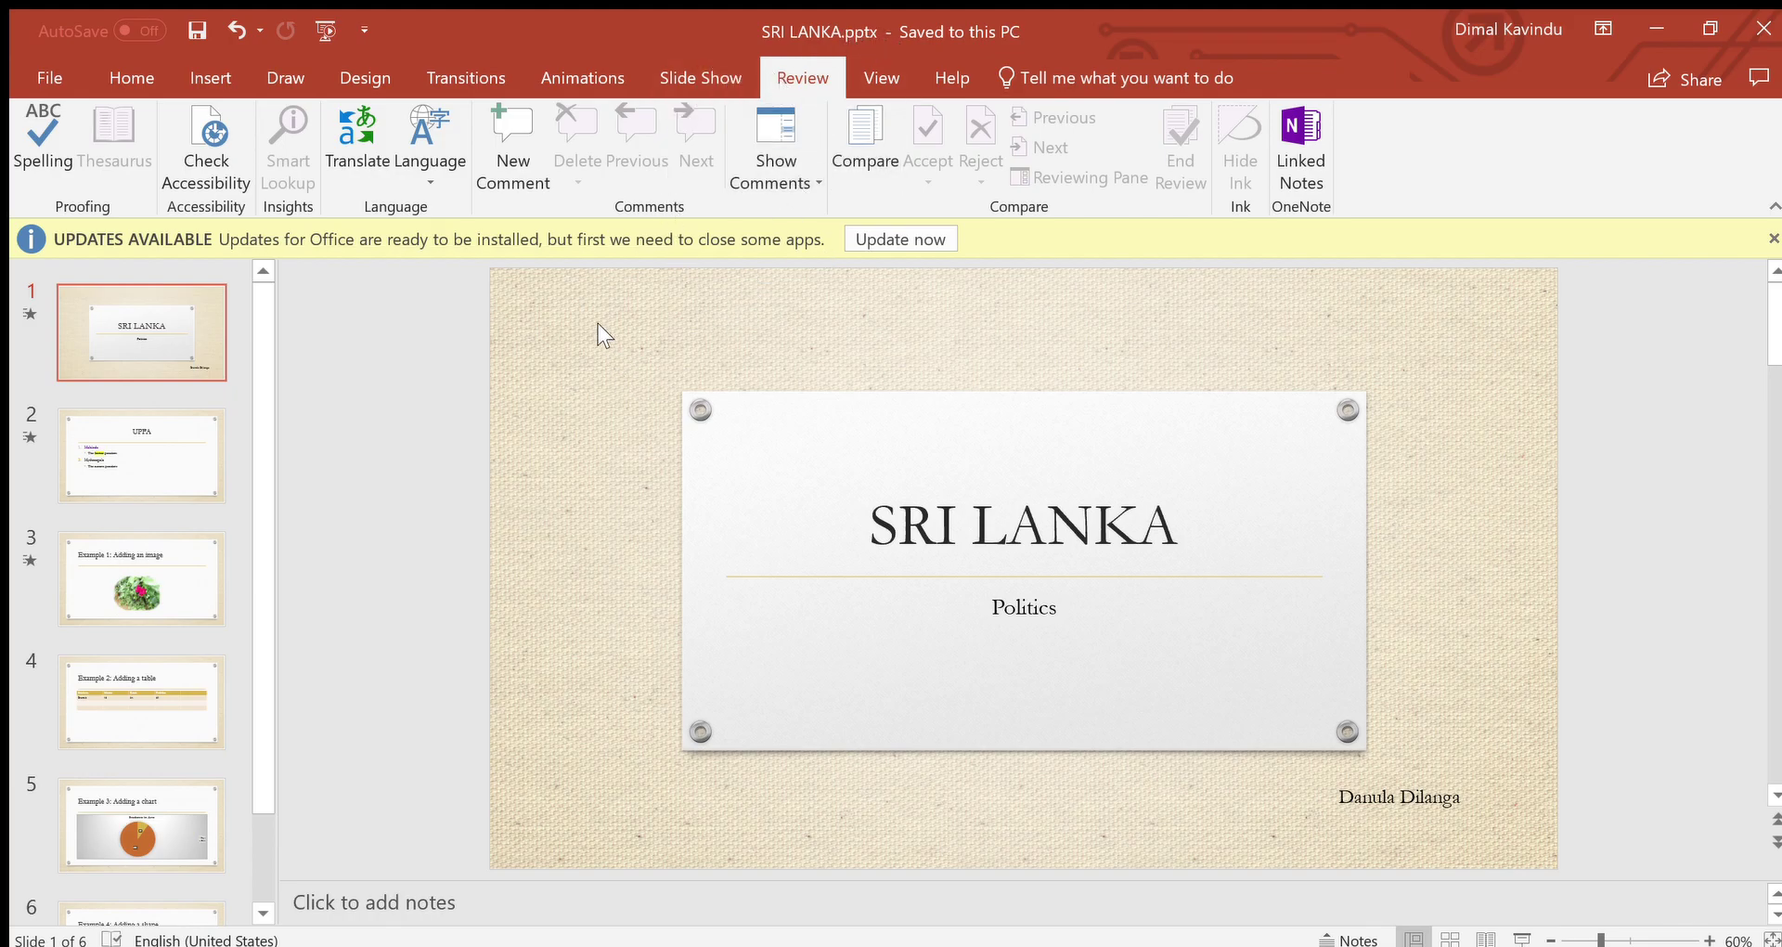
Step: Save the SRI LANKA presentation from the File menu to store its latest changes
click(29, 67)
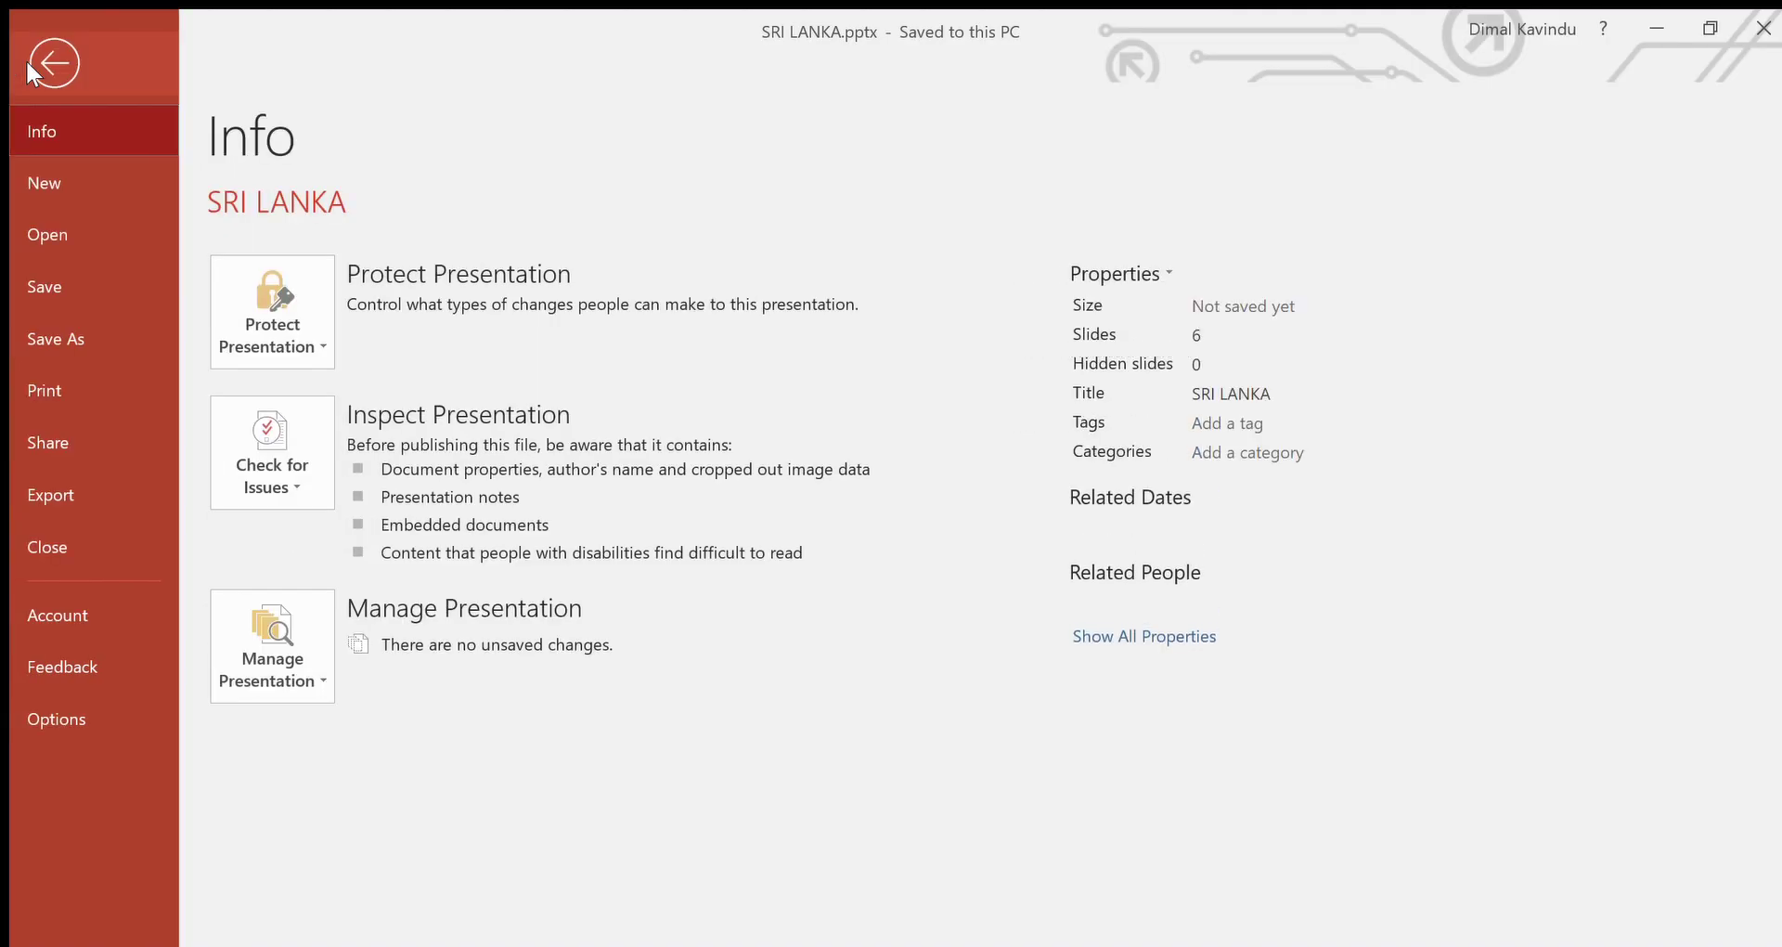
click(60, 279)
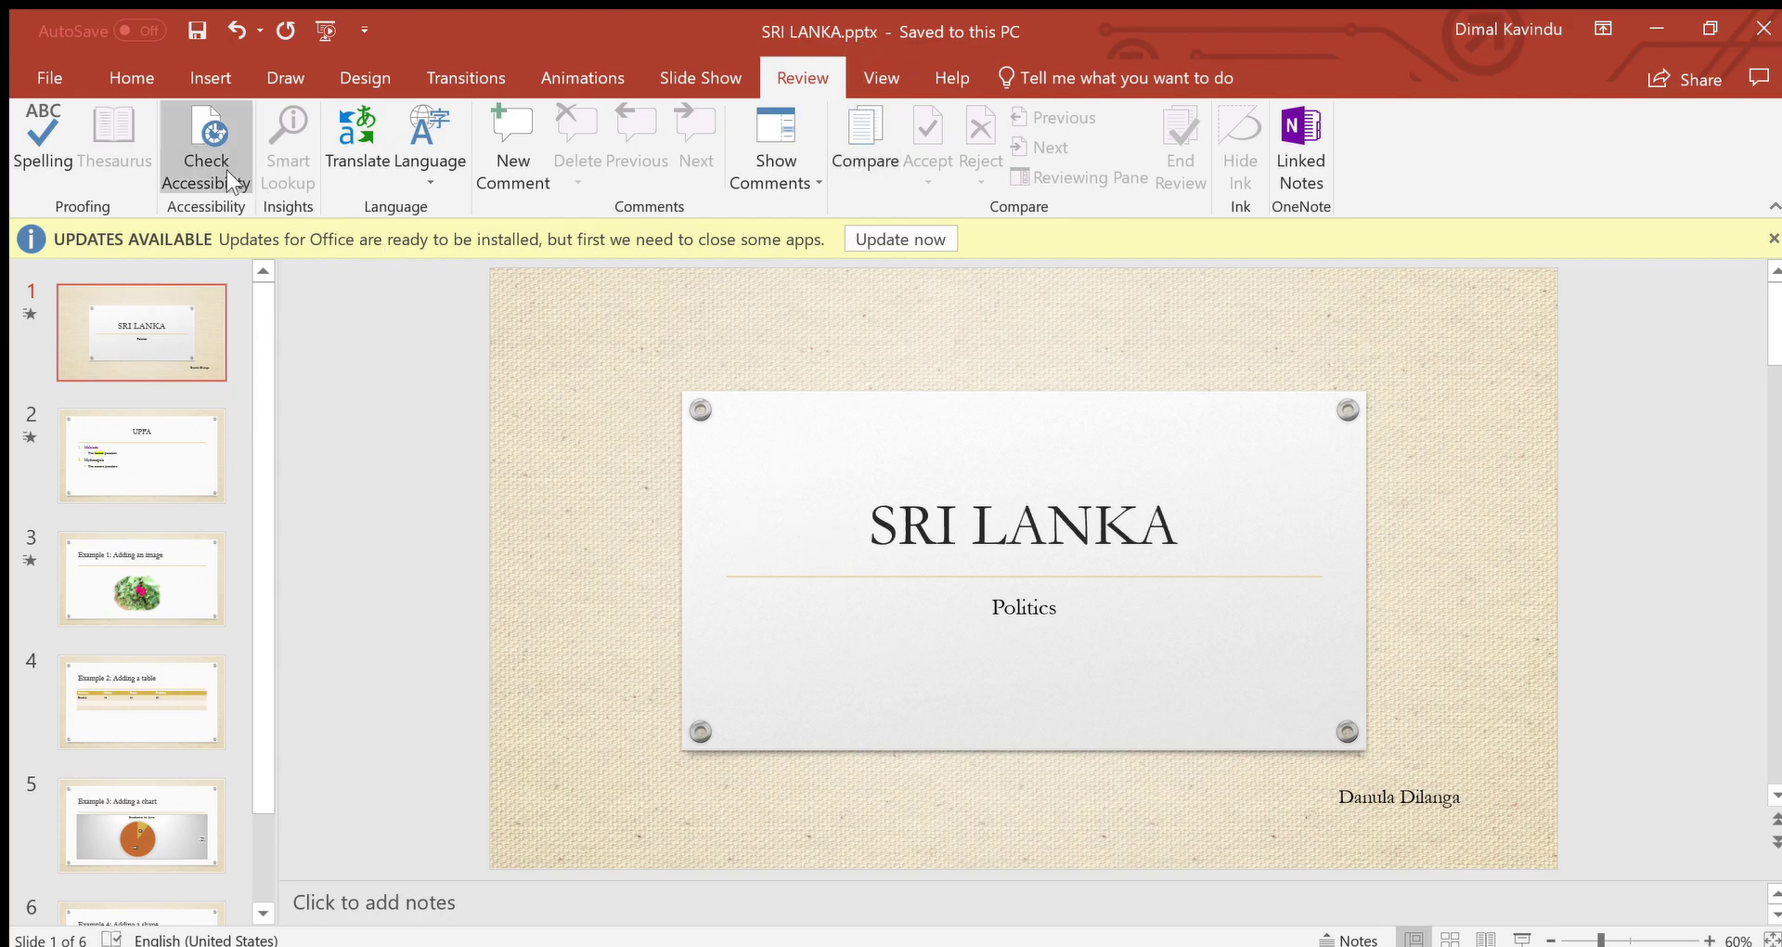
Step: Open Save As on This PC and browse to the Desktop folder holding SRI LANKA.pptx
click(25, 72)
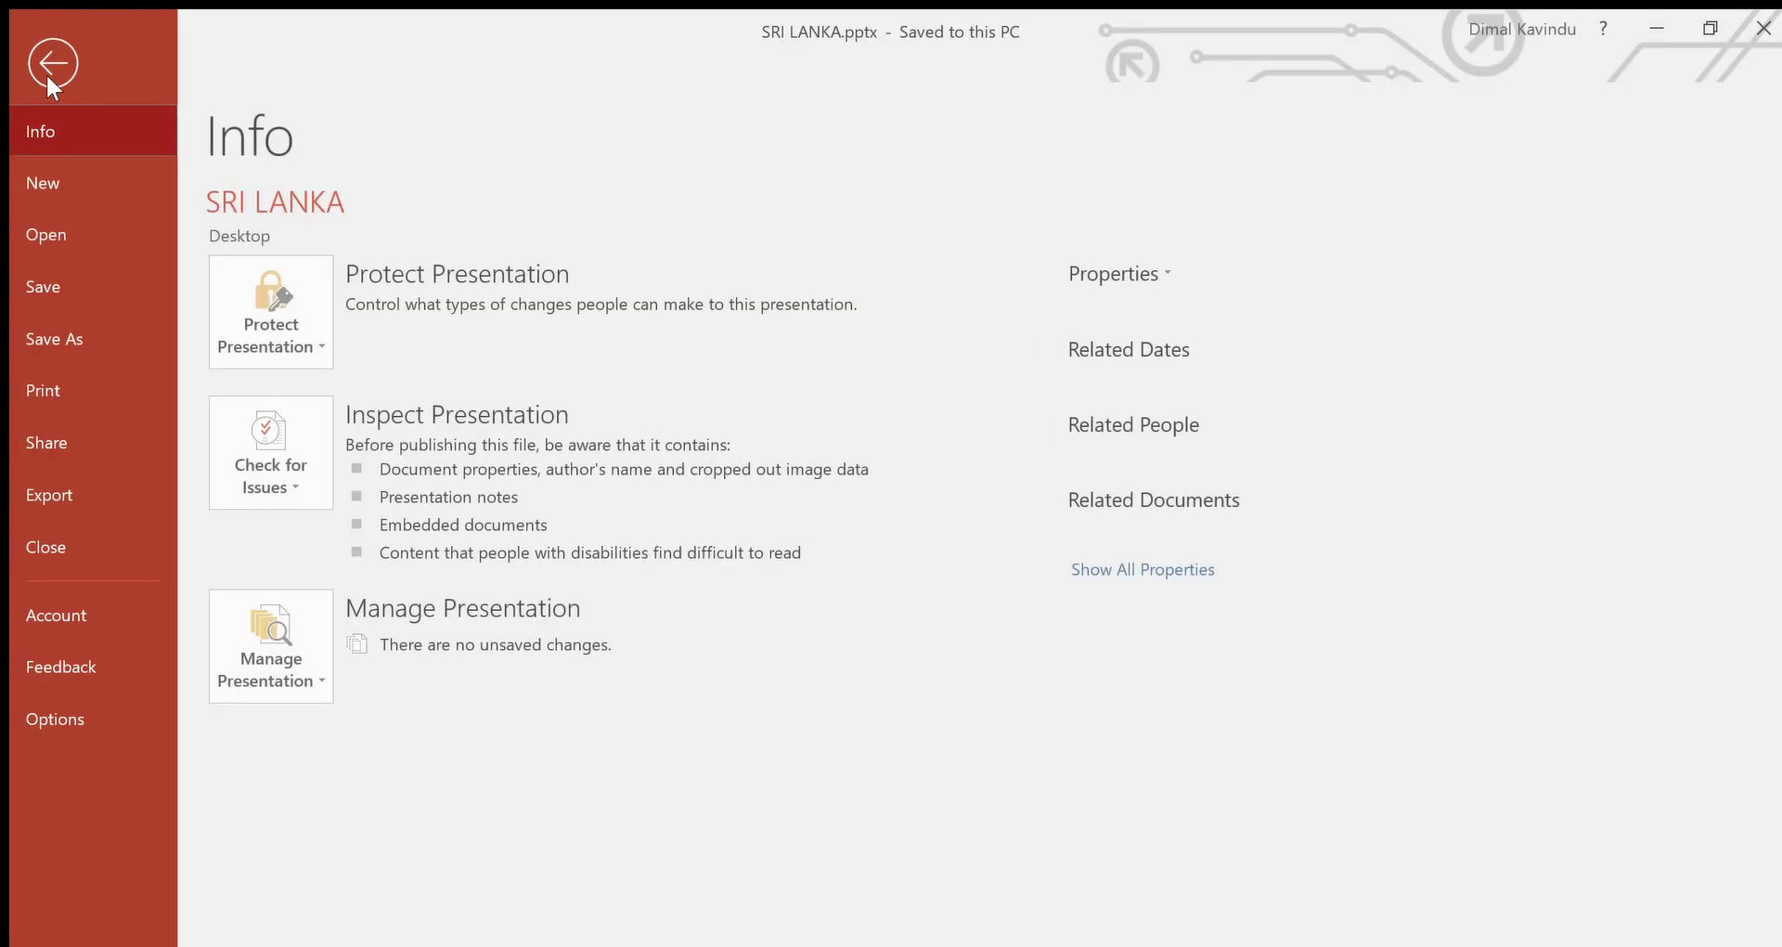
click(52, 320)
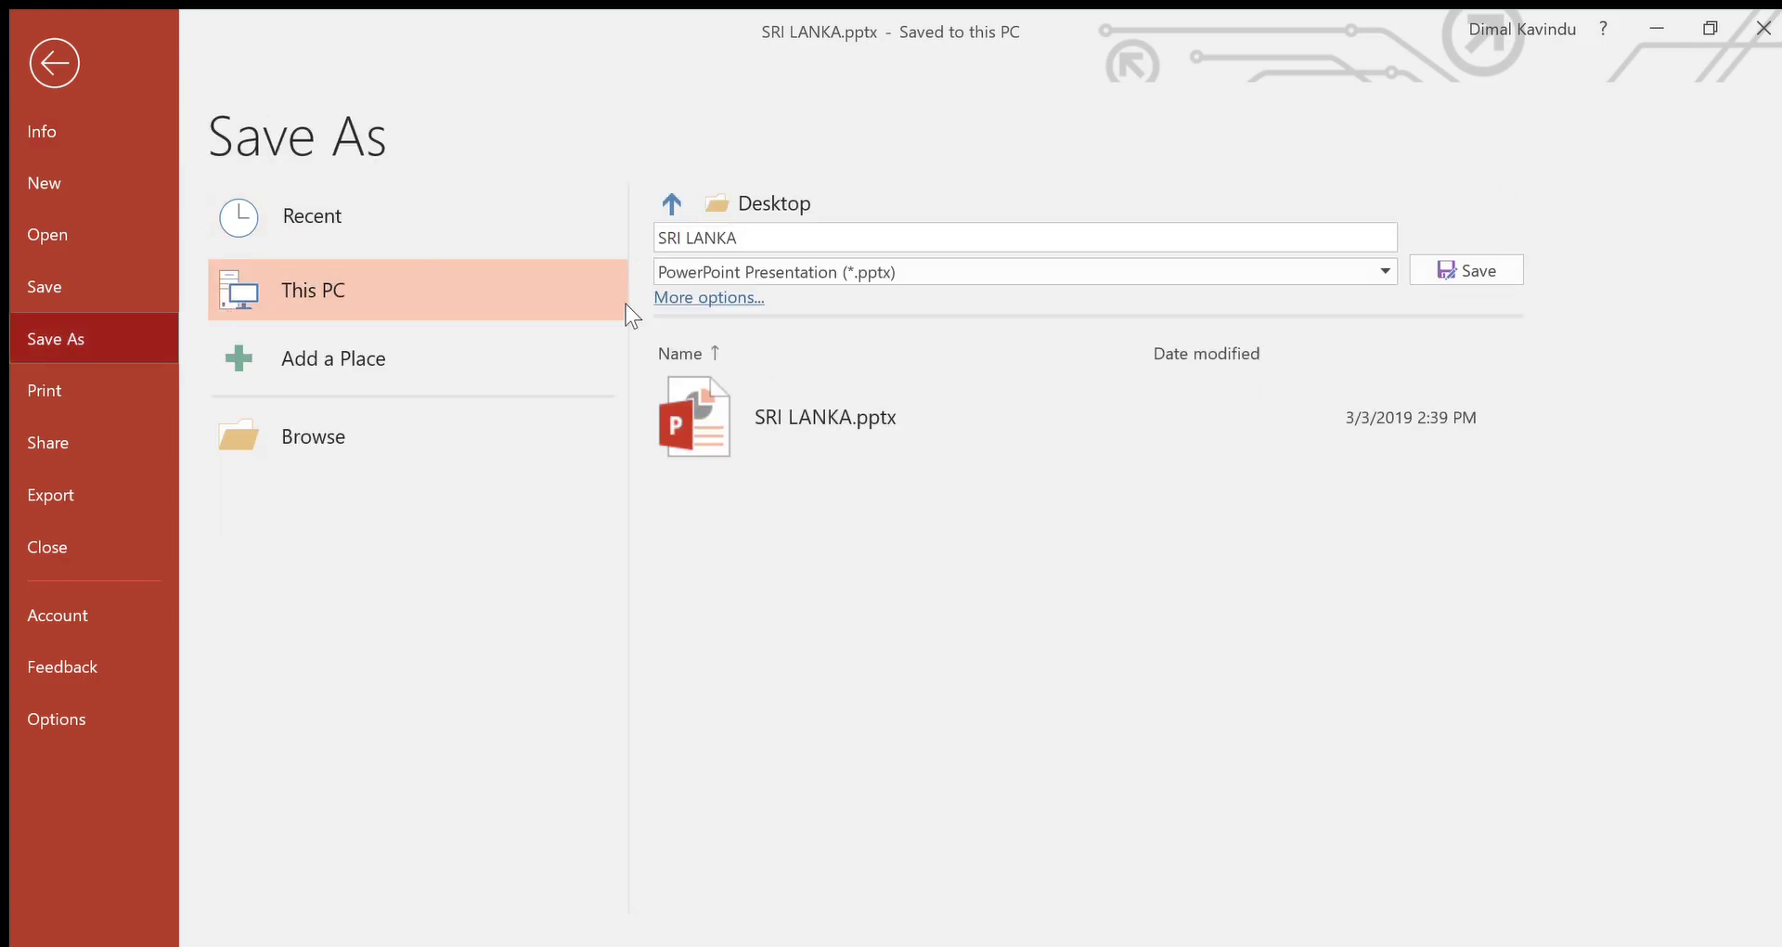
click(312, 439)
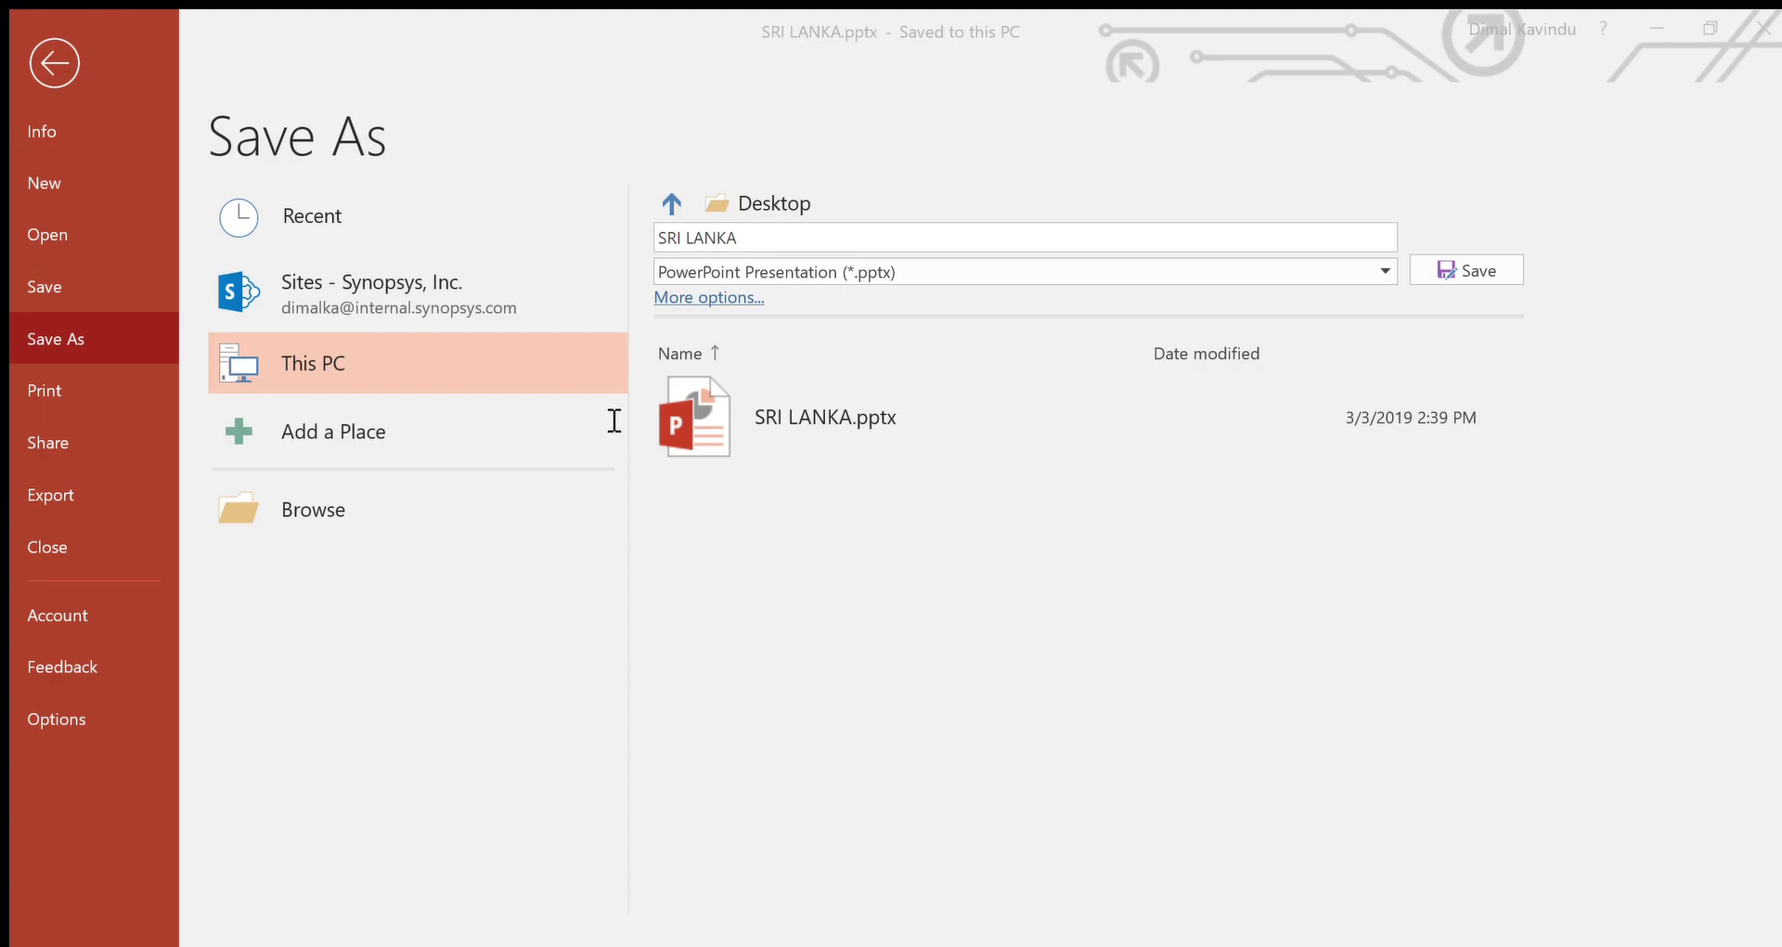
Step: Save SRI LANKA.pptx to the Desktop as a PowerPoint Presentation (*.pptx)
click(634, 701)
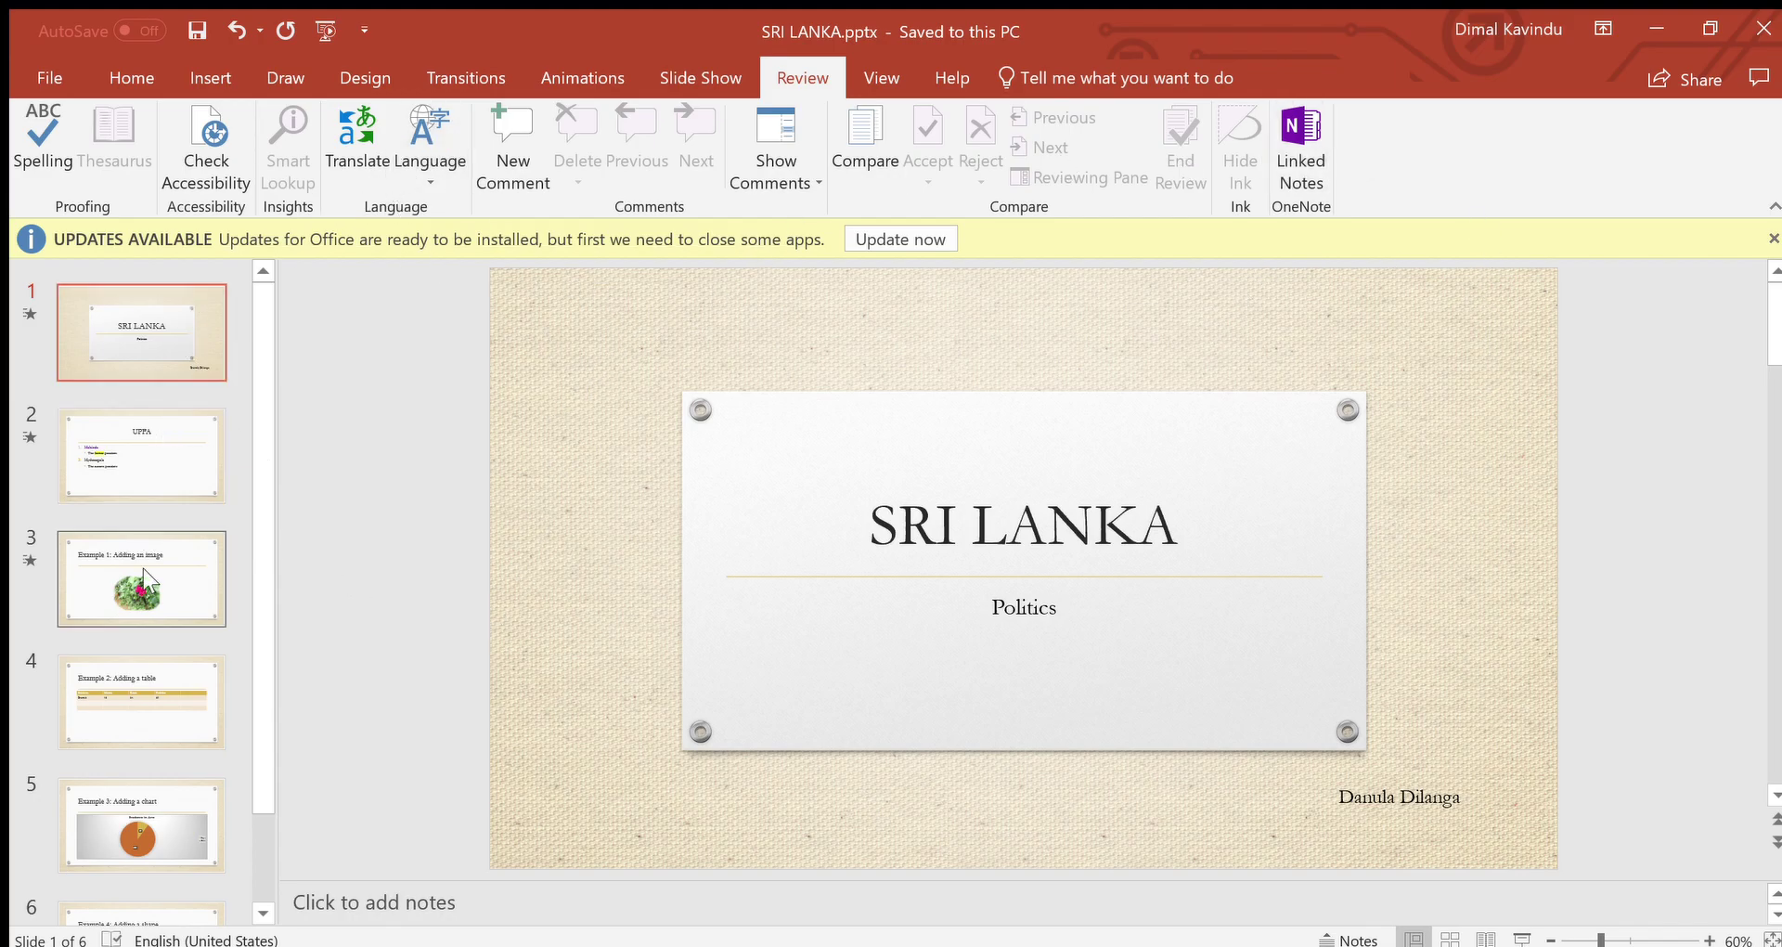
drag(254, 386, 278, 319)
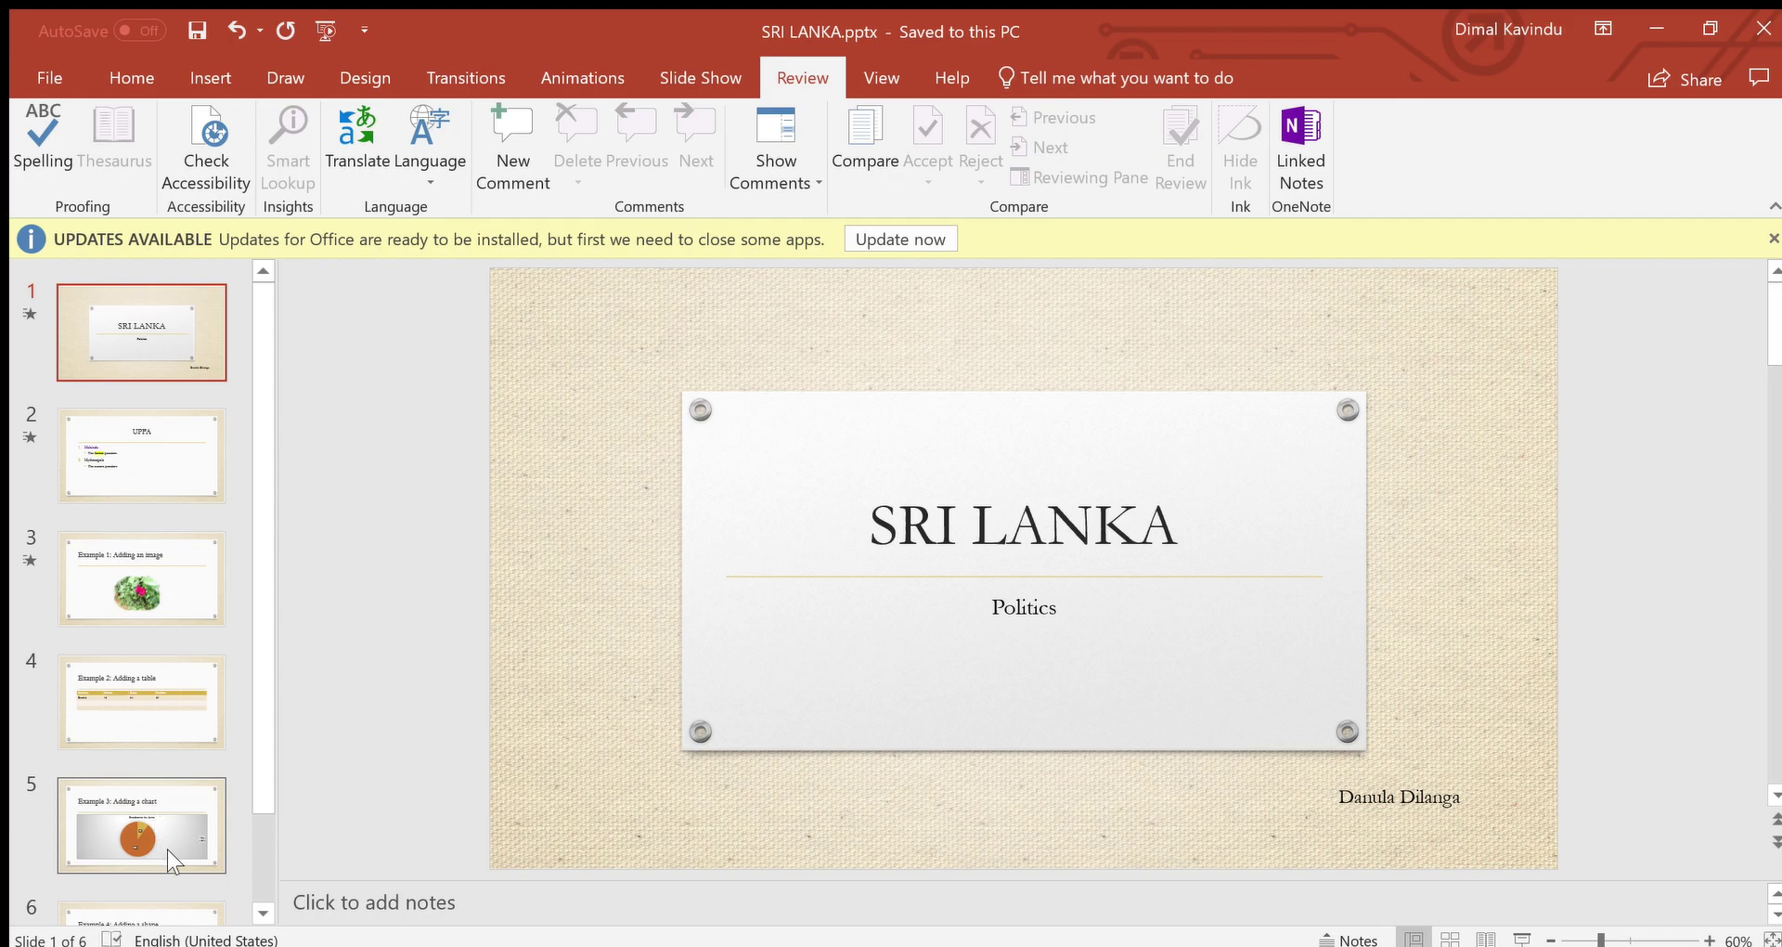
scroll(232, 585, down, 2)
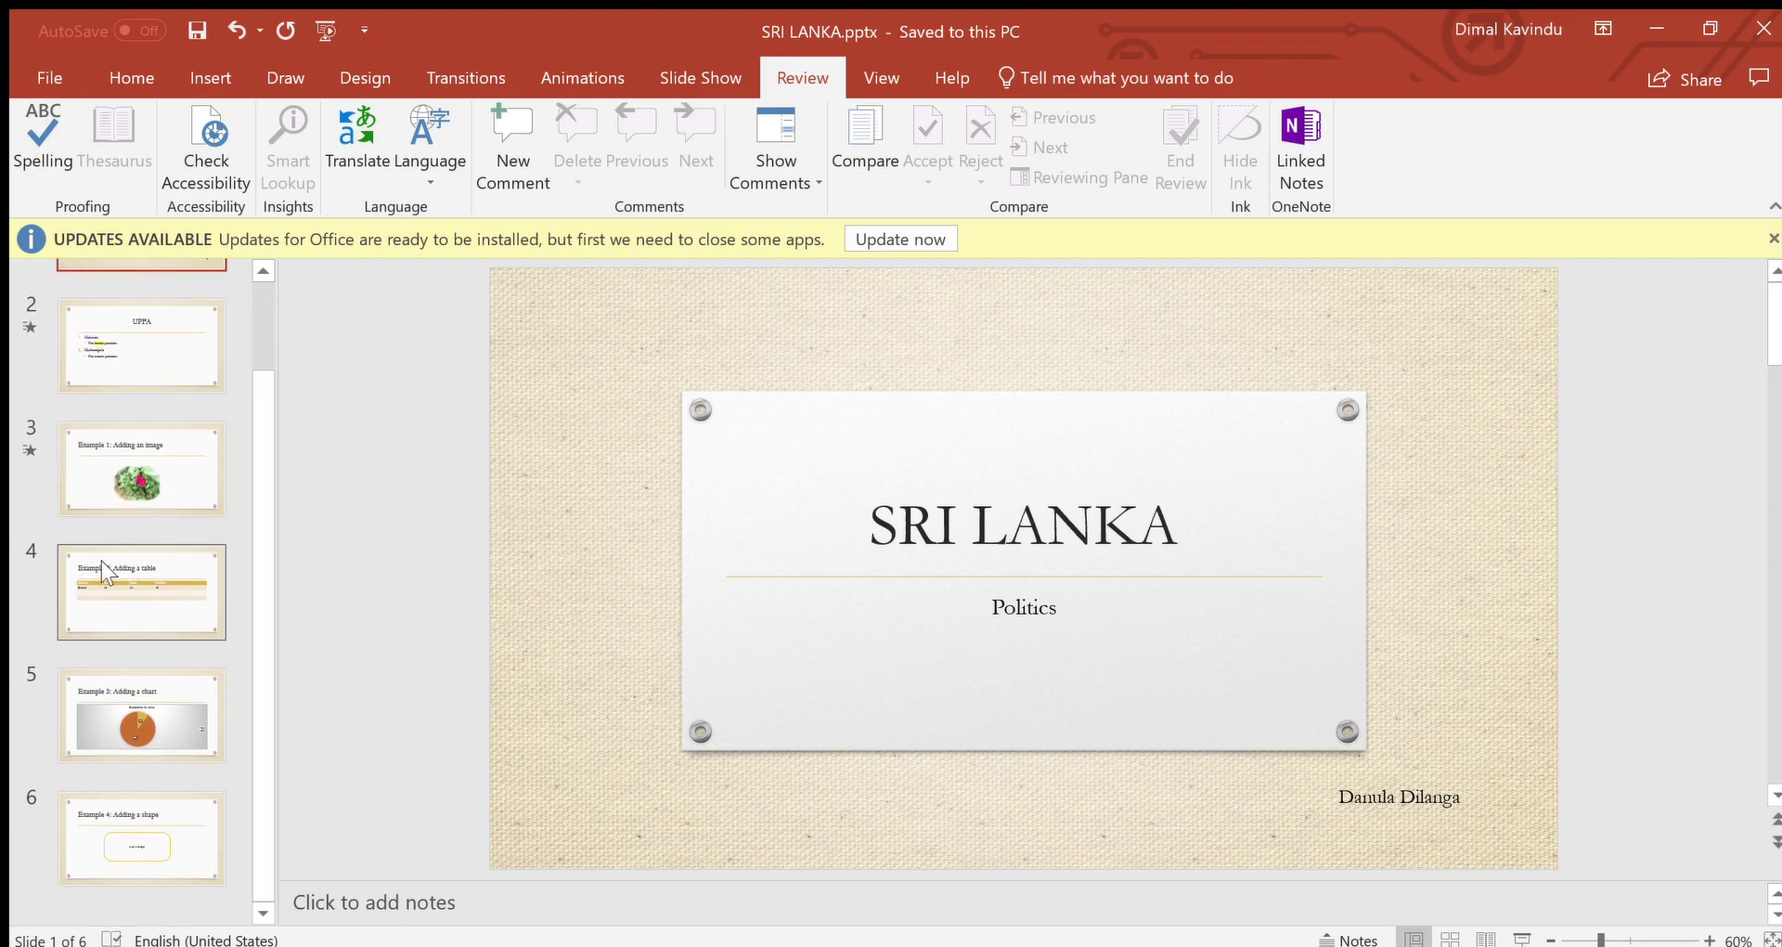